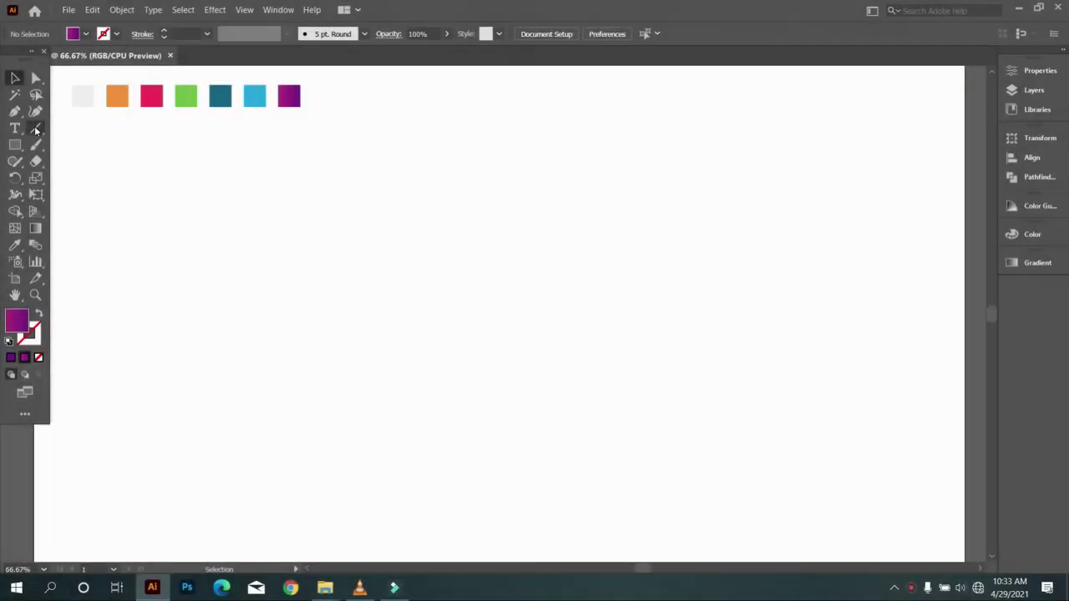
- Draw a vertical line on the right of the page with a black stroke
click(35, 128)
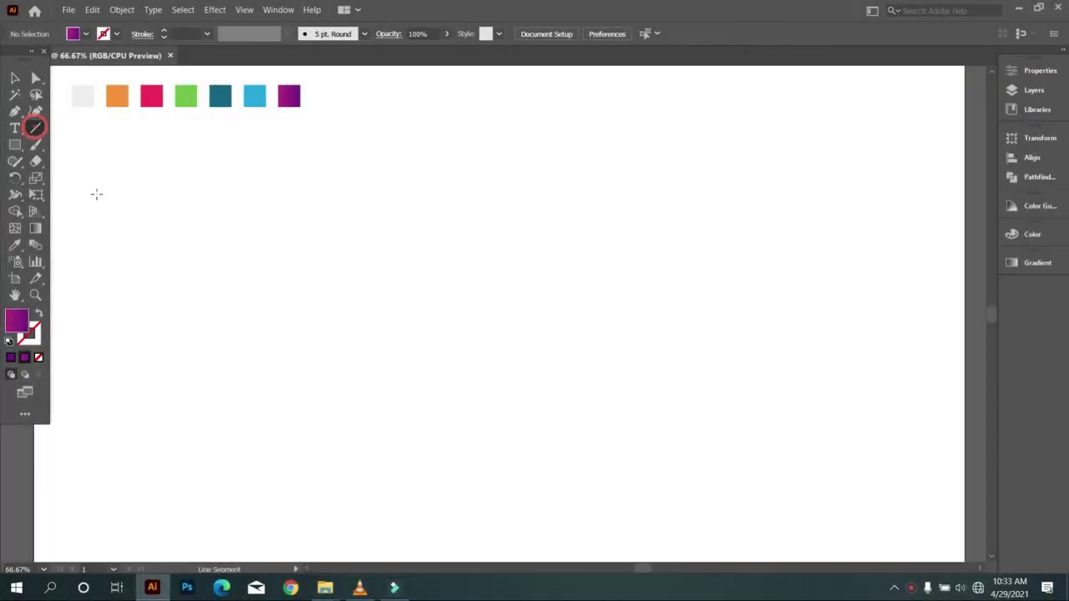
drag(716, 163, 716, 429)
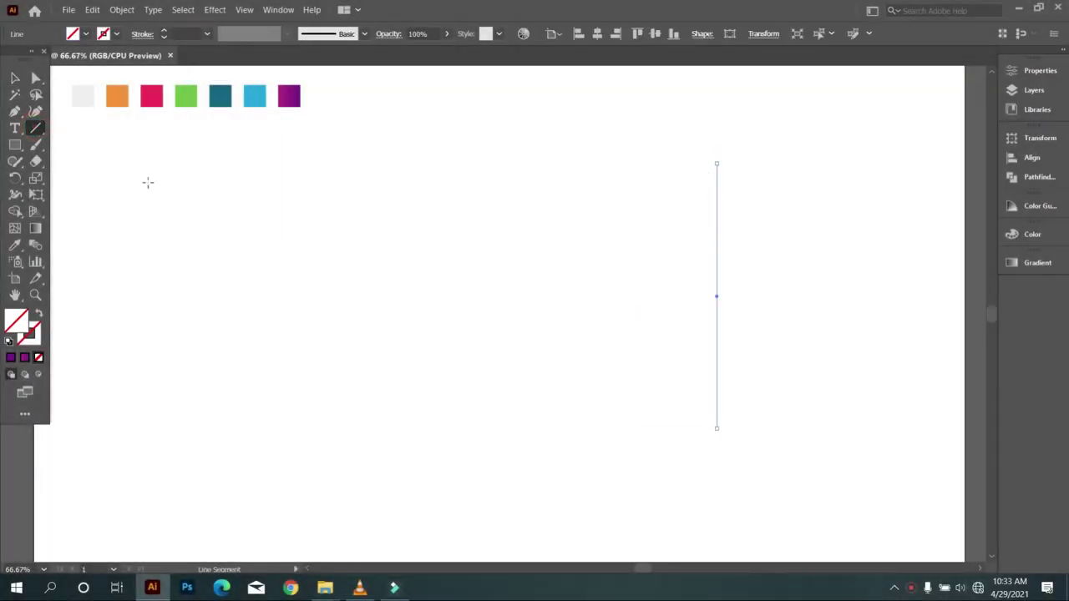
click(118, 34)
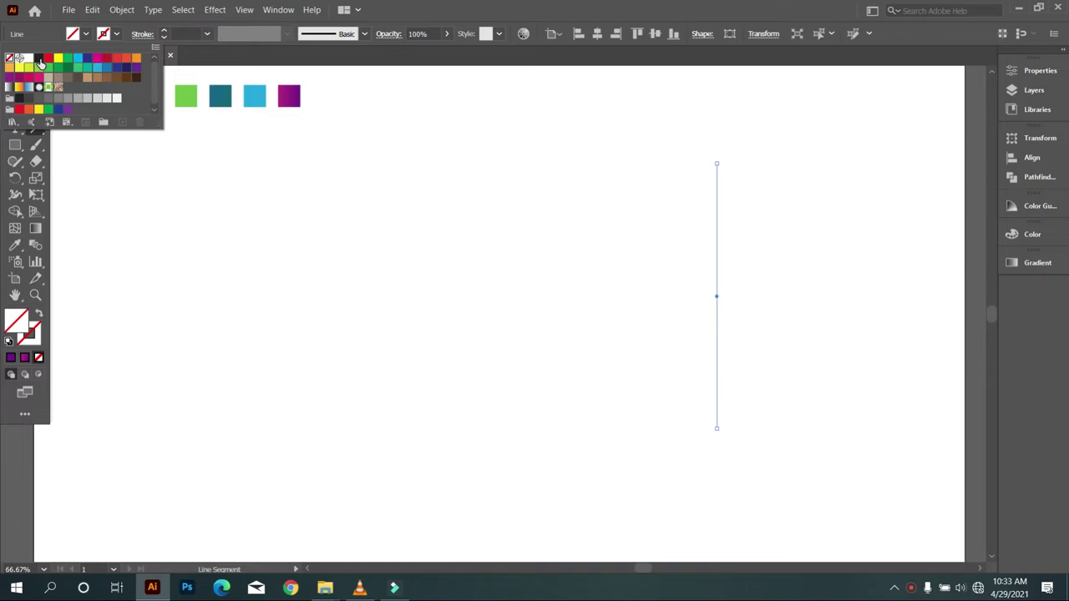
click(41, 61)
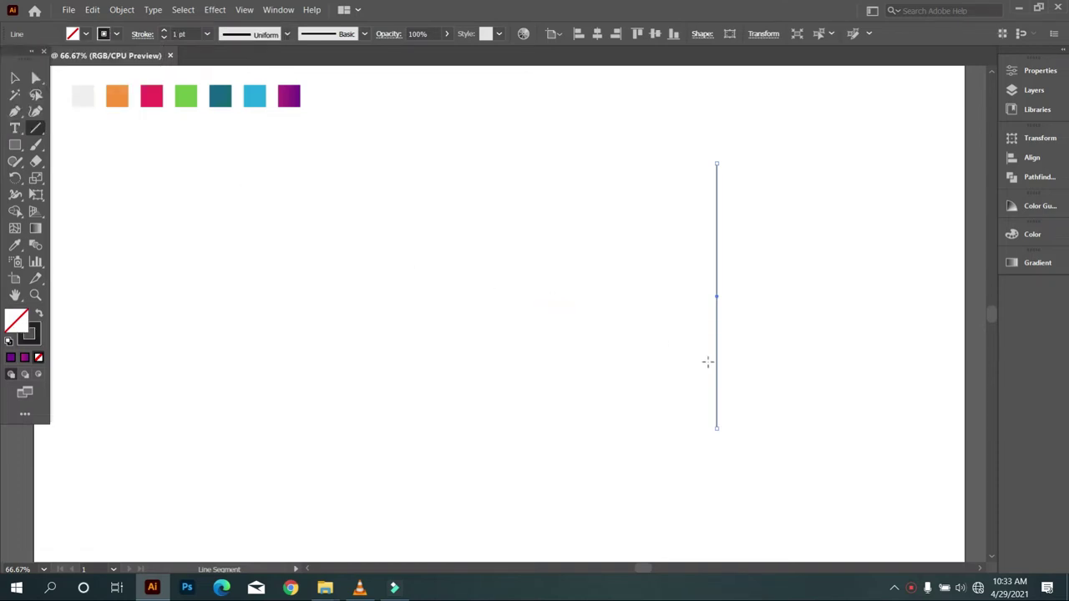
- Duplicate the line slightly left and repeat the copy to make six evenly spaced lines
click(15, 79)
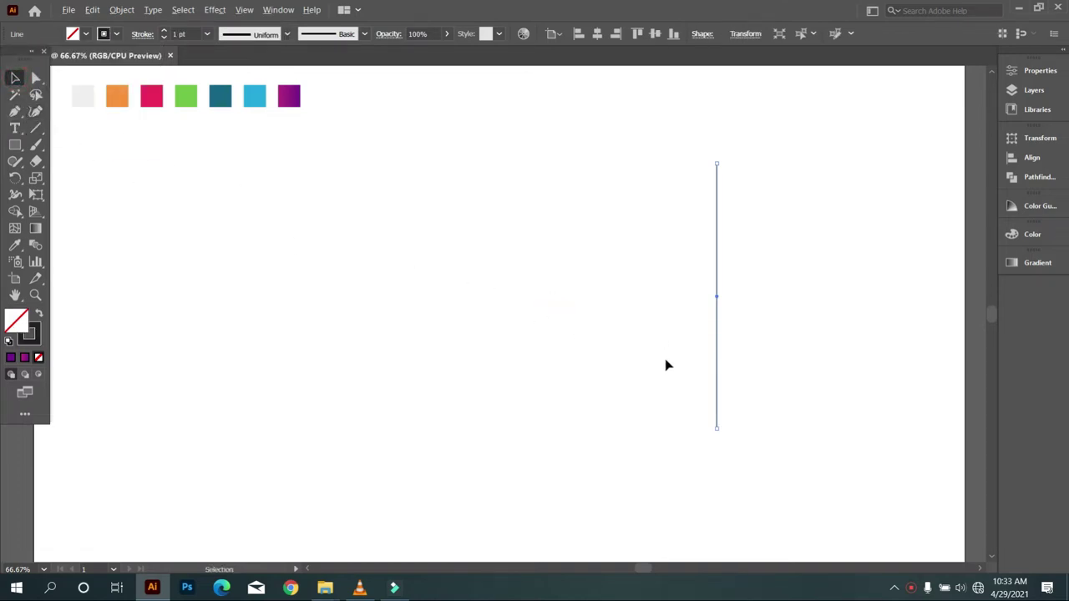
drag(716, 373, 705, 378)
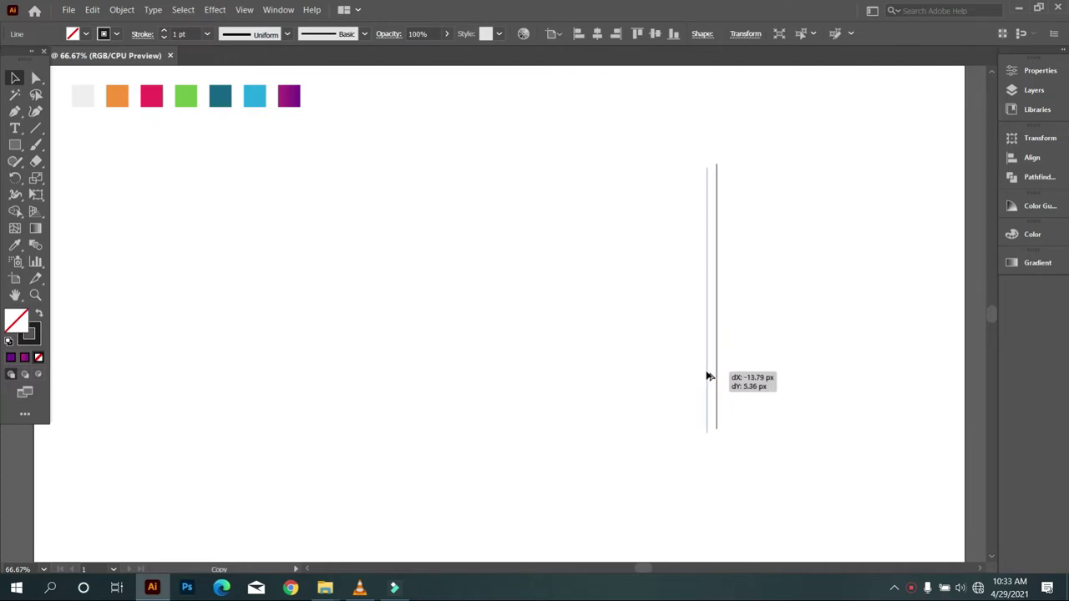
key(ctrl+d)
key(ctrl+d)
key(ctrl+d)
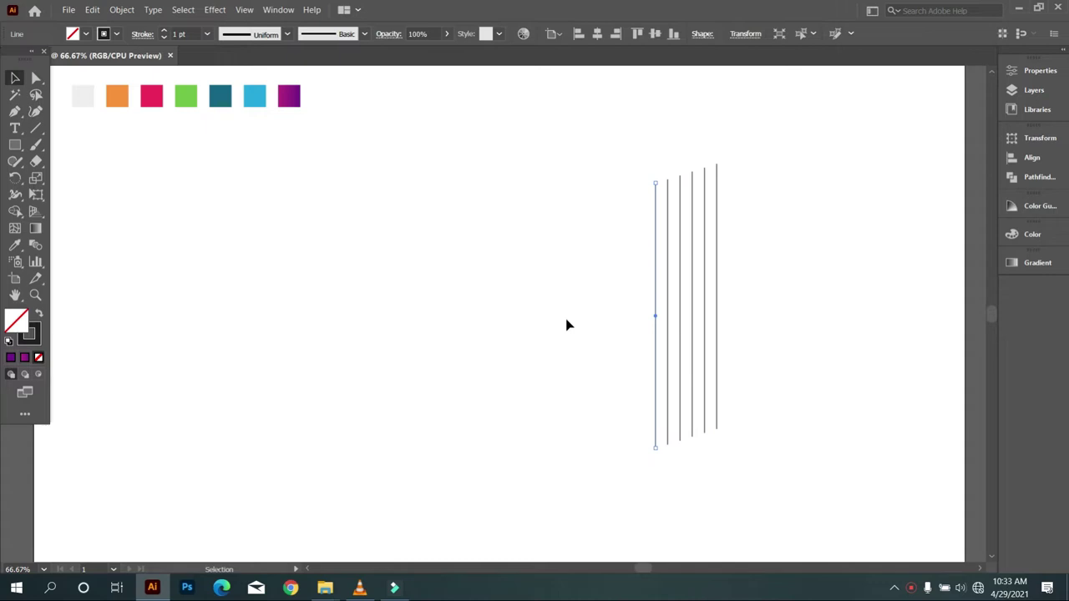
- Align the tops of all six lines and group them
drag(543, 231, 899, 320)
scroll(802, 192, up, 1)
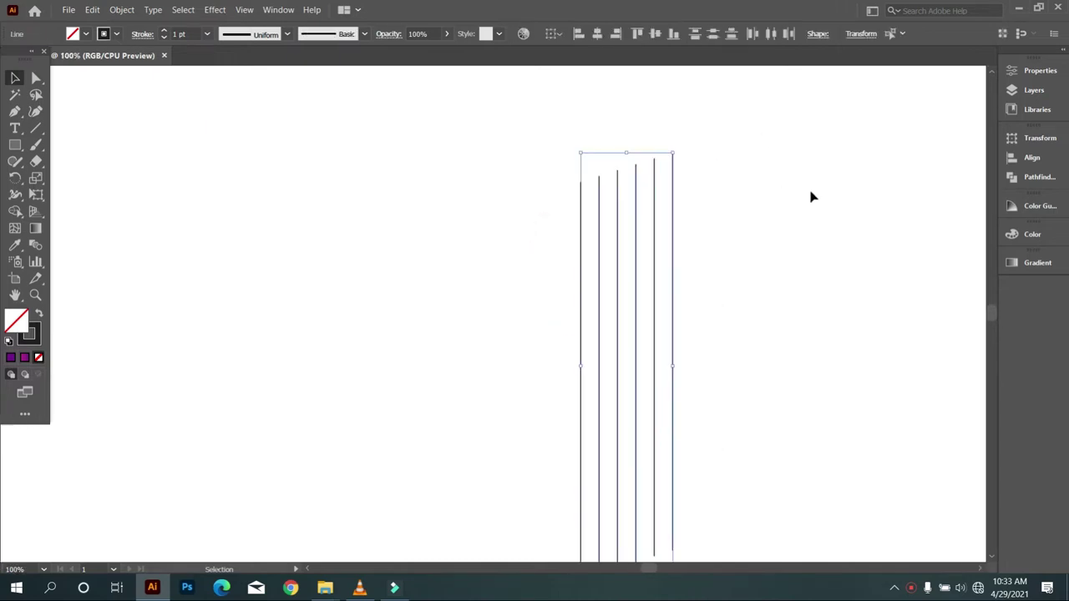
click(673, 34)
right_click(682, 147)
click(745, 219)
scroll(706, 209, down, 1)
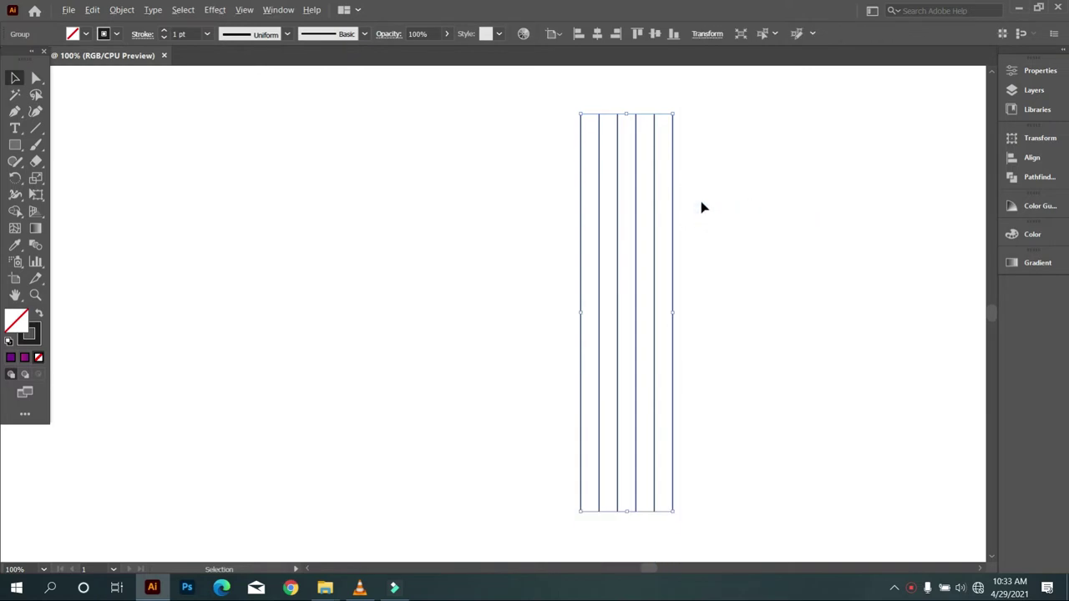
scroll(701, 205, down, 1)
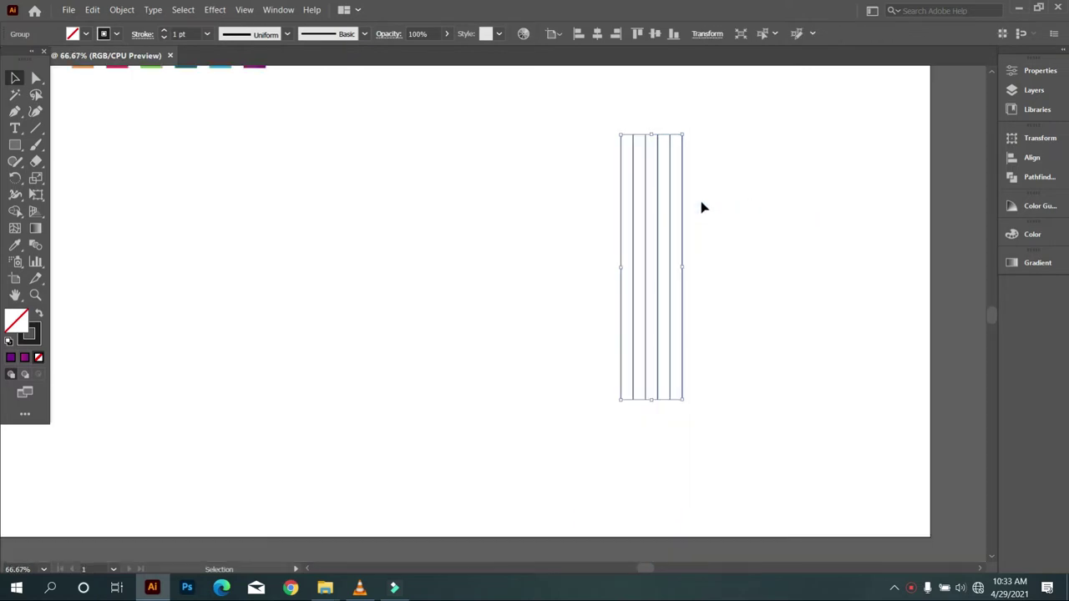
- Rotate the line group by 60 degrees
click(706, 33)
click(631, 93)
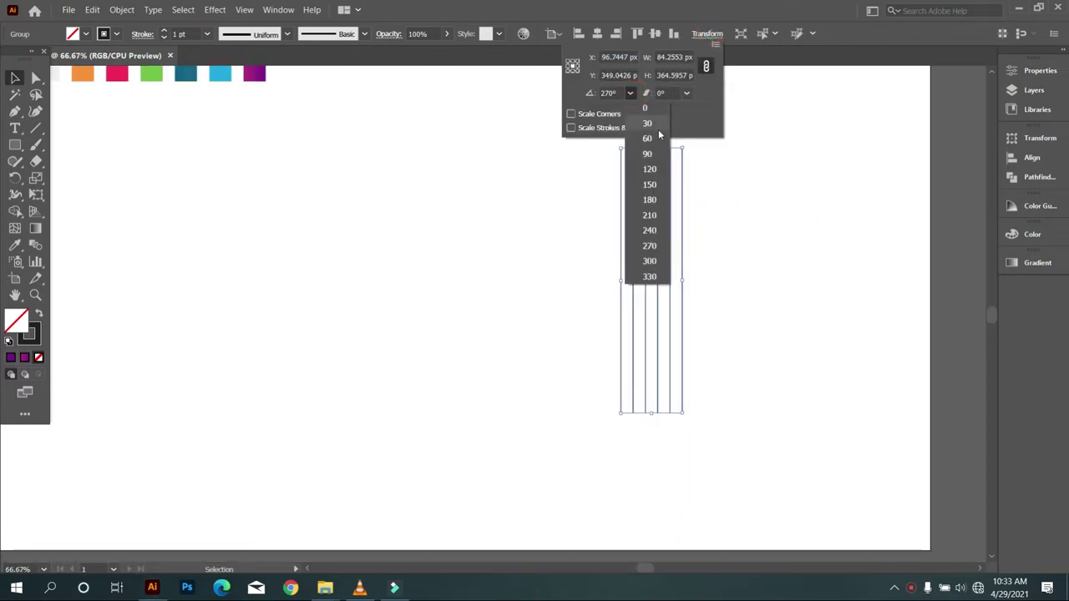
click(648, 139)
click(655, 242)
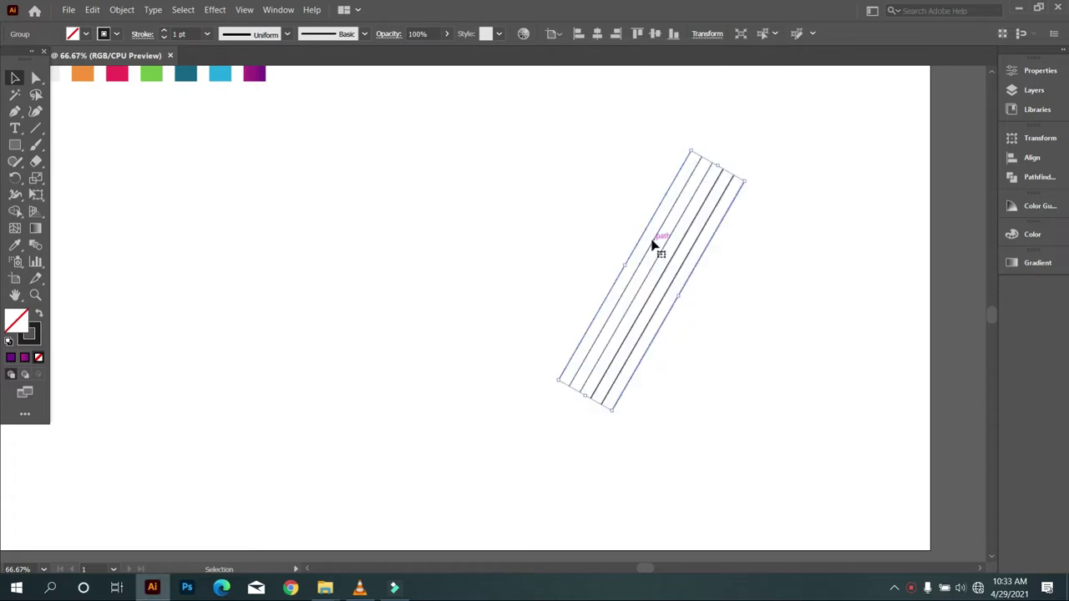
- Add a reflected copy of the tilted group so the lines cross in an X
right_click(650, 240)
mouse_move(688, 371)
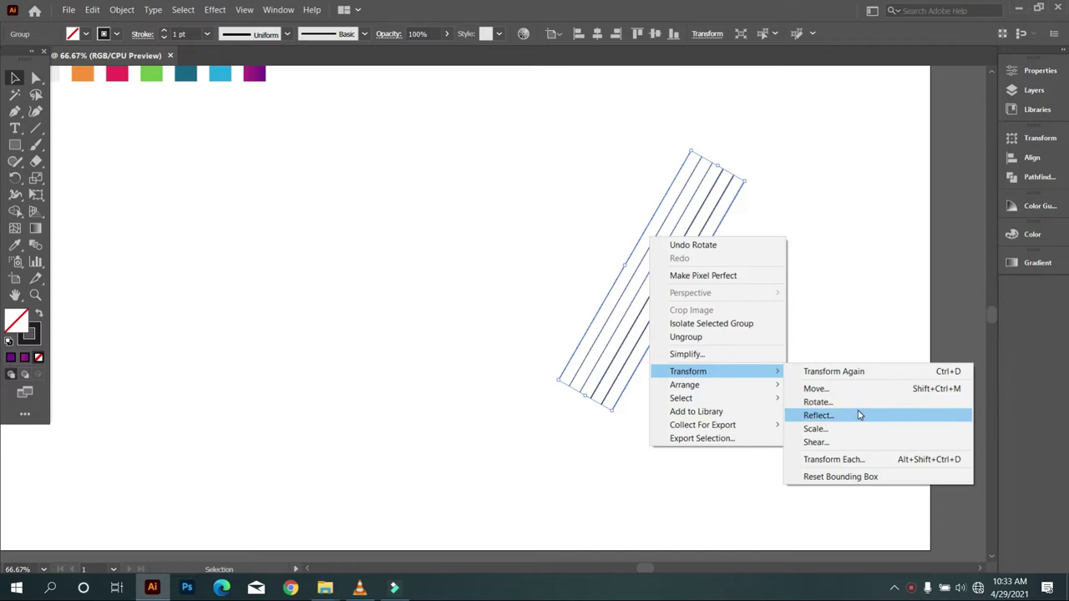
click(859, 415)
click(882, 409)
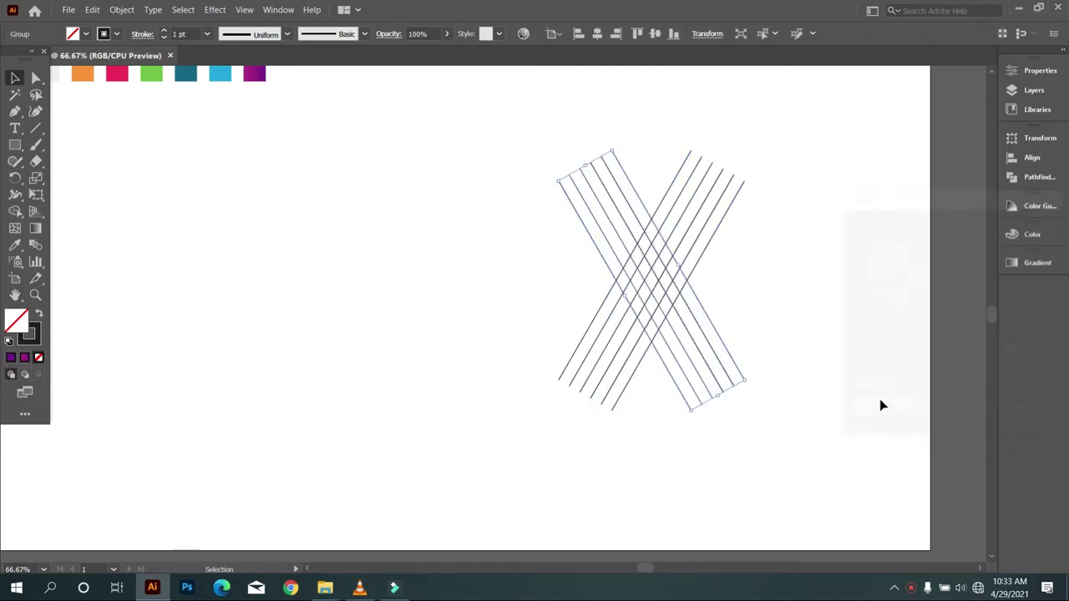
click(847, 326)
- Copy the original tilted group and paste it in place on top of itself
click(738, 197)
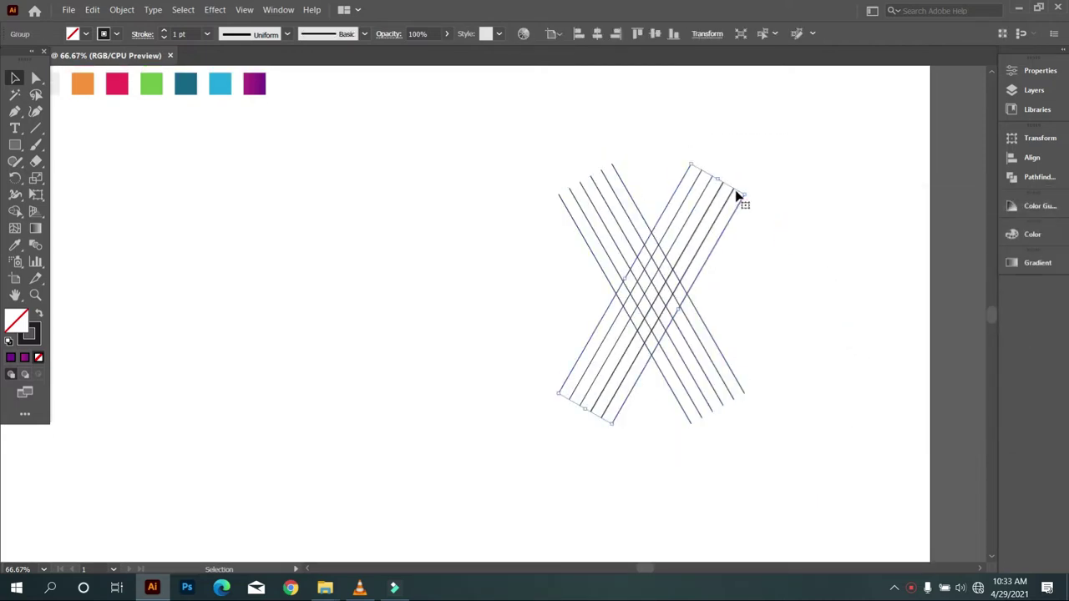
click(91, 9)
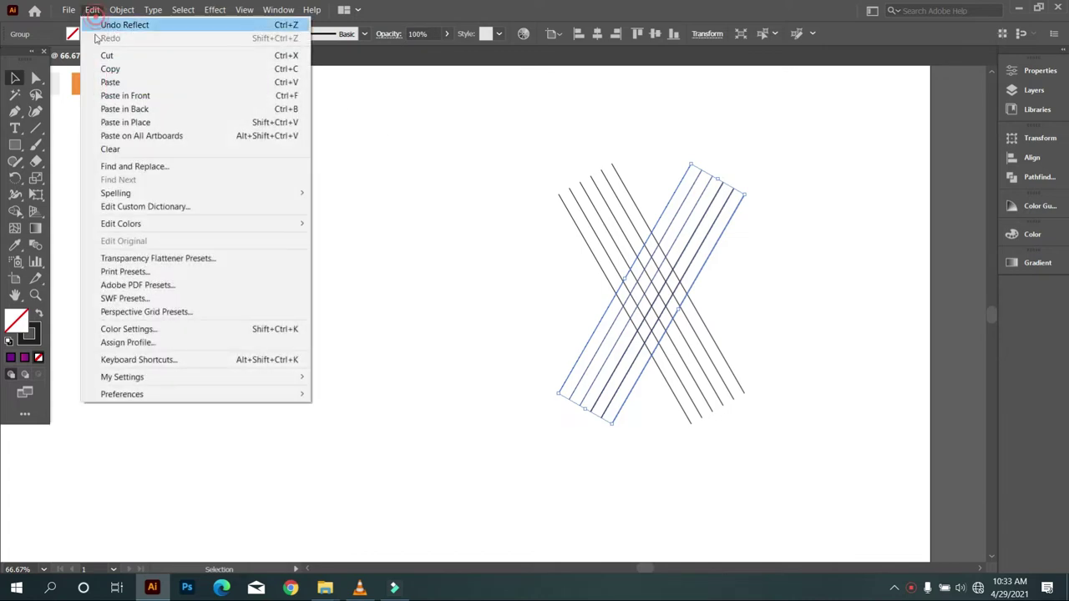
click(117, 69)
click(92, 9)
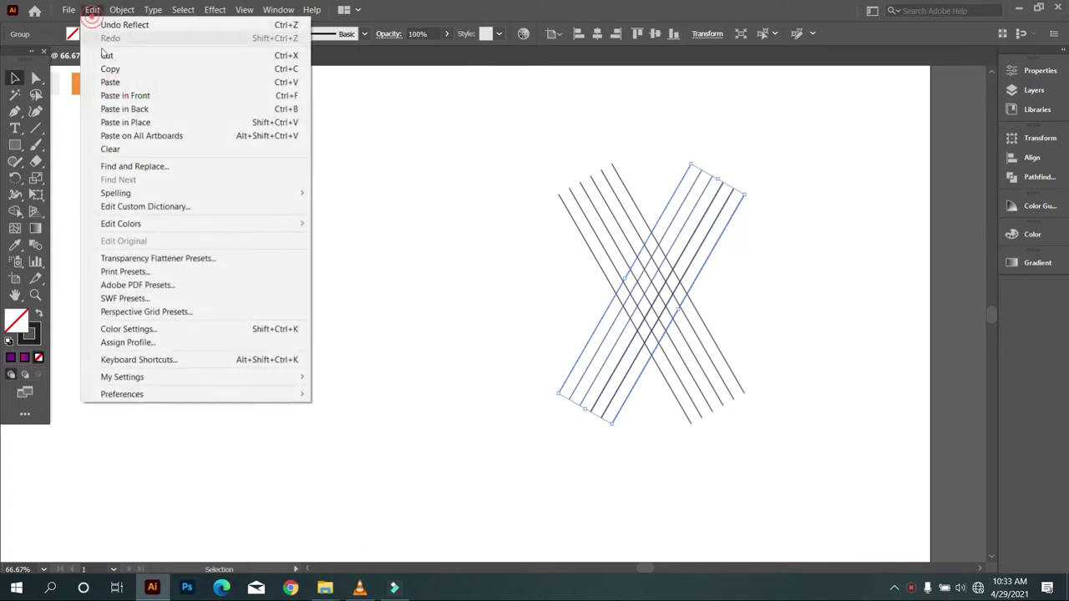
click(151, 119)
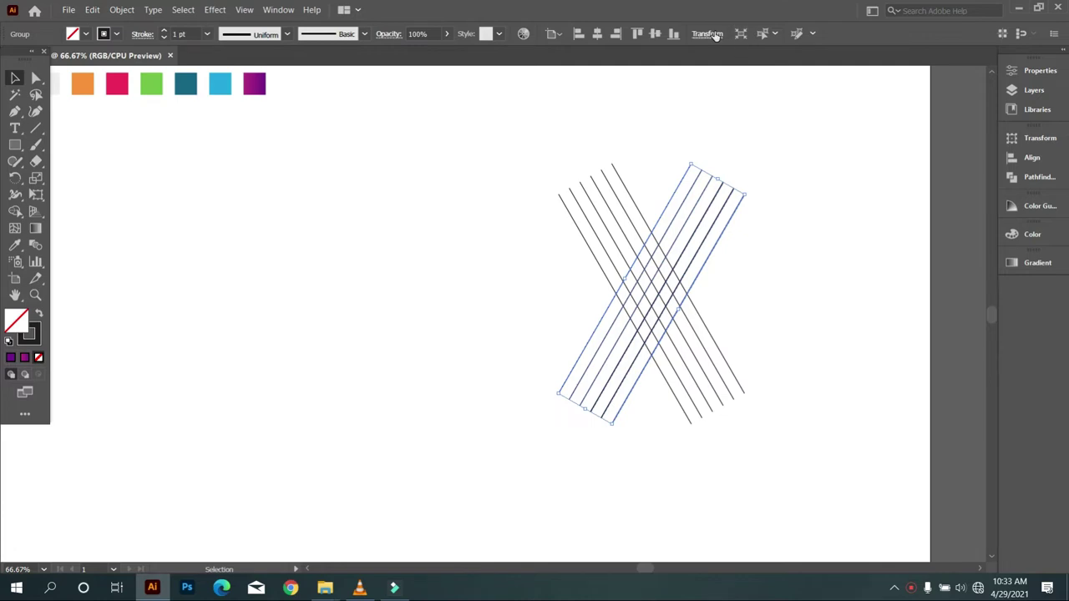
- Rotate the pasted copy to 0° so its six lines run horizontally
click(711, 34)
click(632, 92)
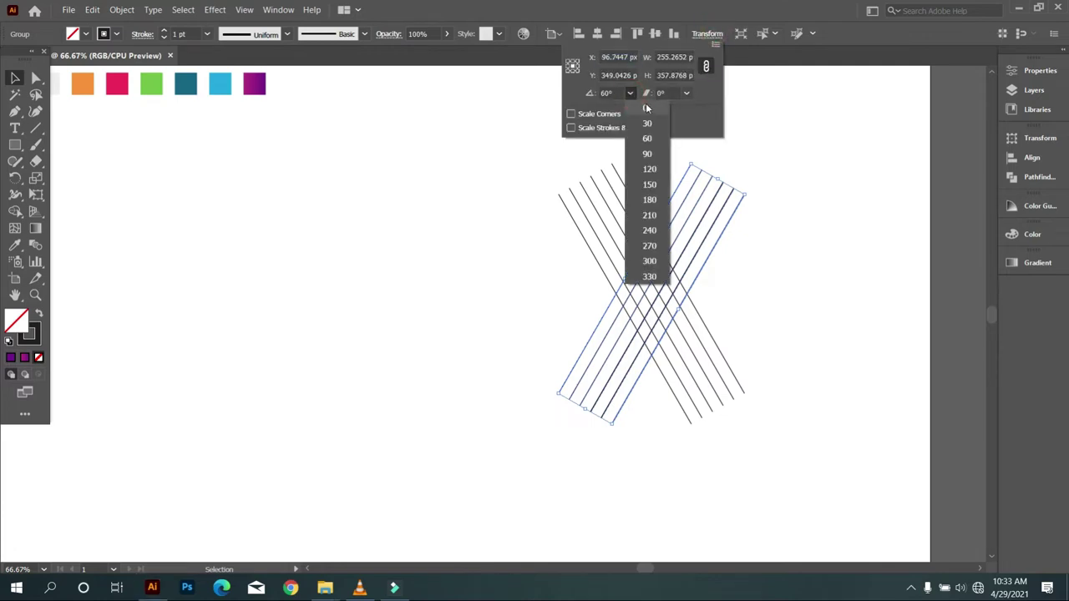
click(645, 103)
click(476, 232)
- Select the whole line grid and zoom in on it
drag(470, 212, 699, 323)
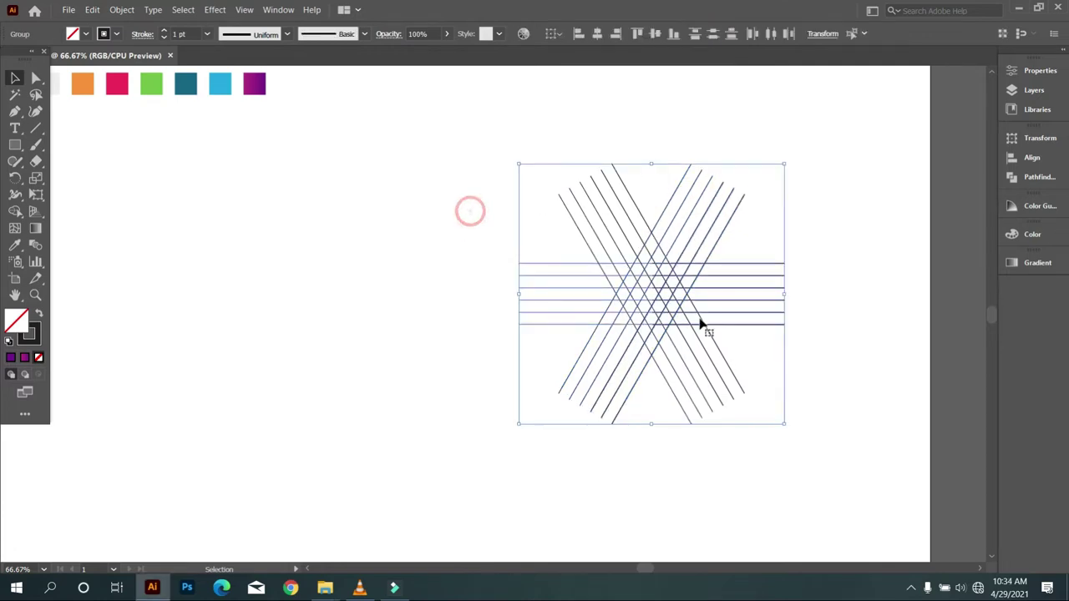
click(582, 308)
mouse_move(466, 212)
mouse_down()
mouse_move(695, 318)
mouse_move(511, 298)
mouse_up()
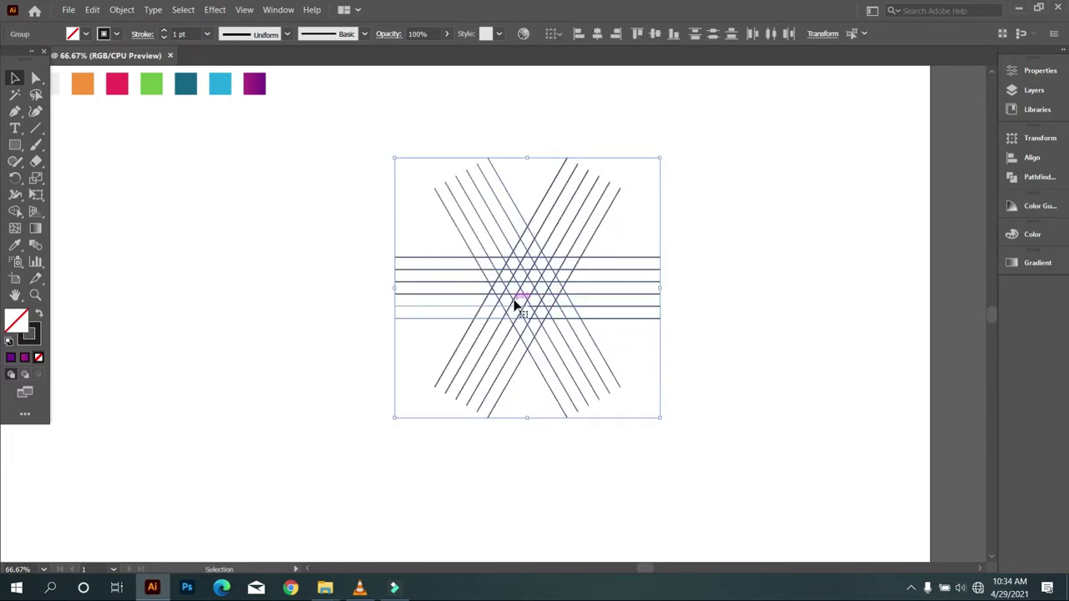
key(ctrl+plus)
key(ctrl+plus)
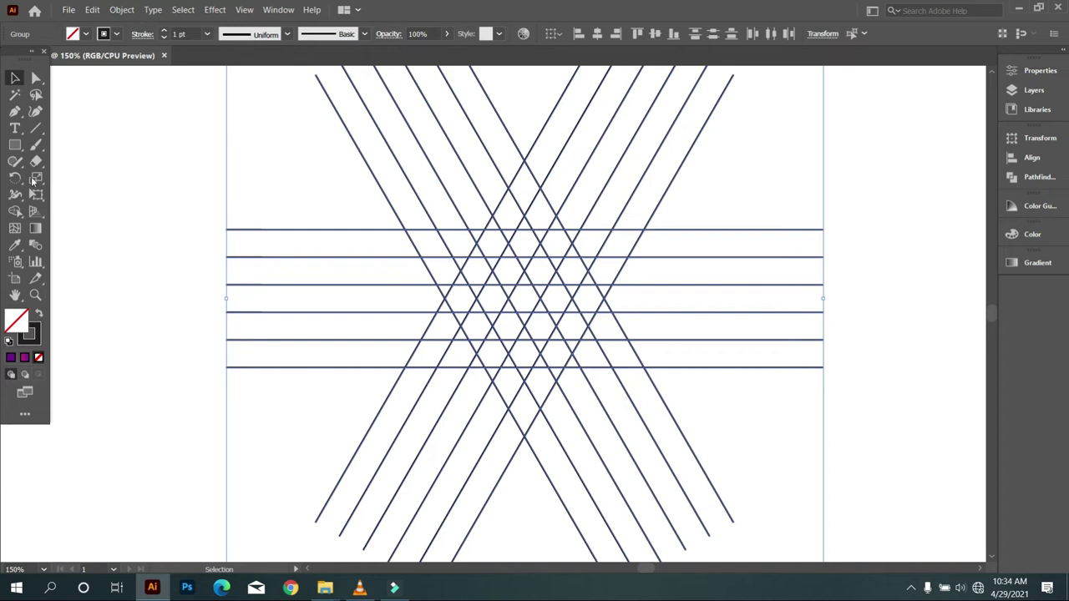
- With Shape Builder and a black, no-stroke fill, merge the grid regions forming the A's legs
click(15, 211)
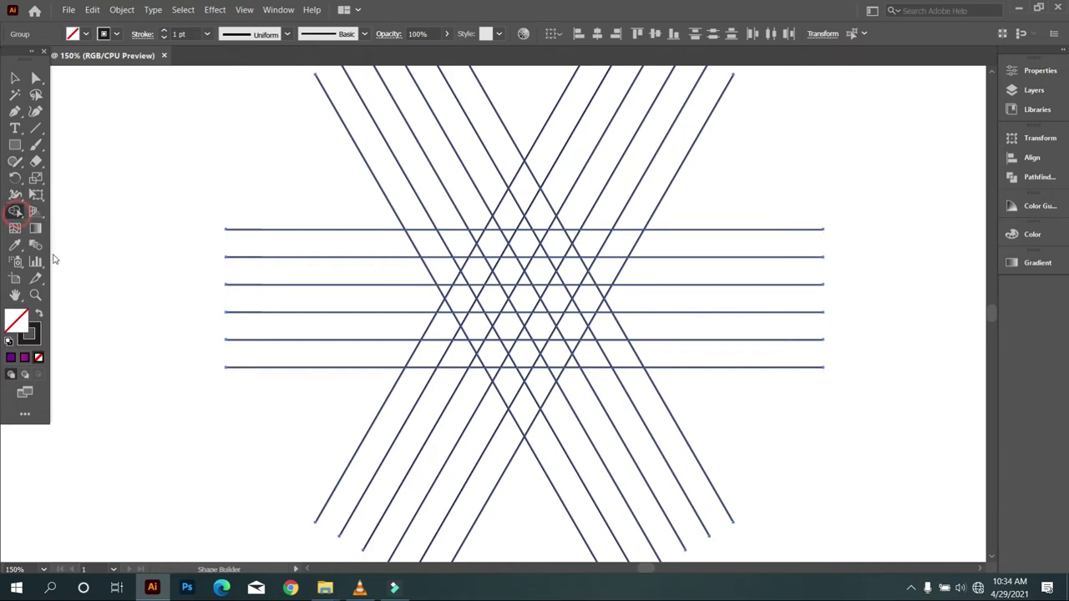
click(40, 315)
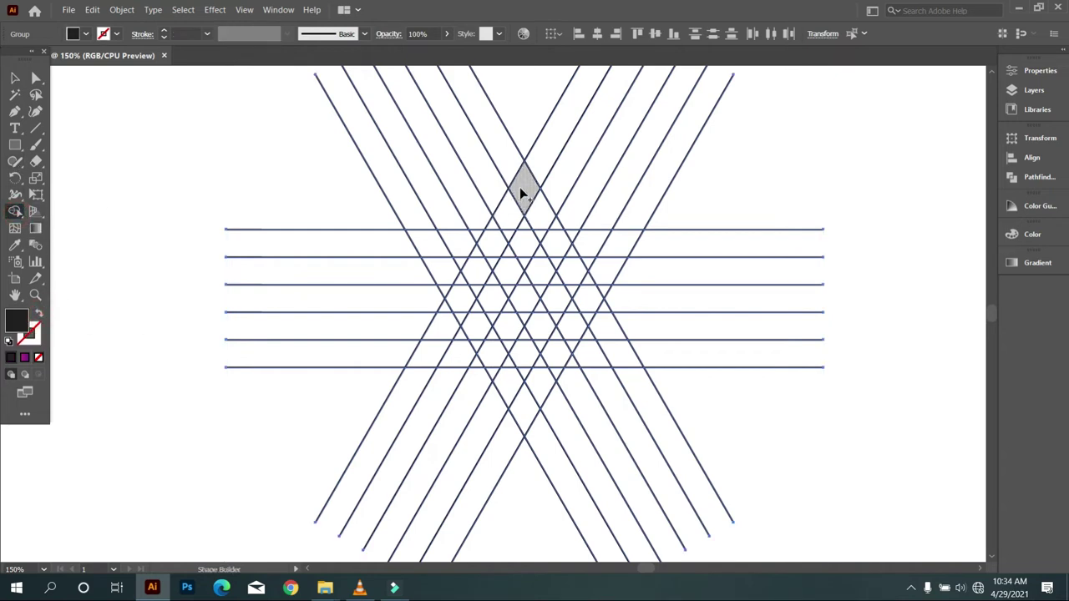
drag(520, 190, 582, 301)
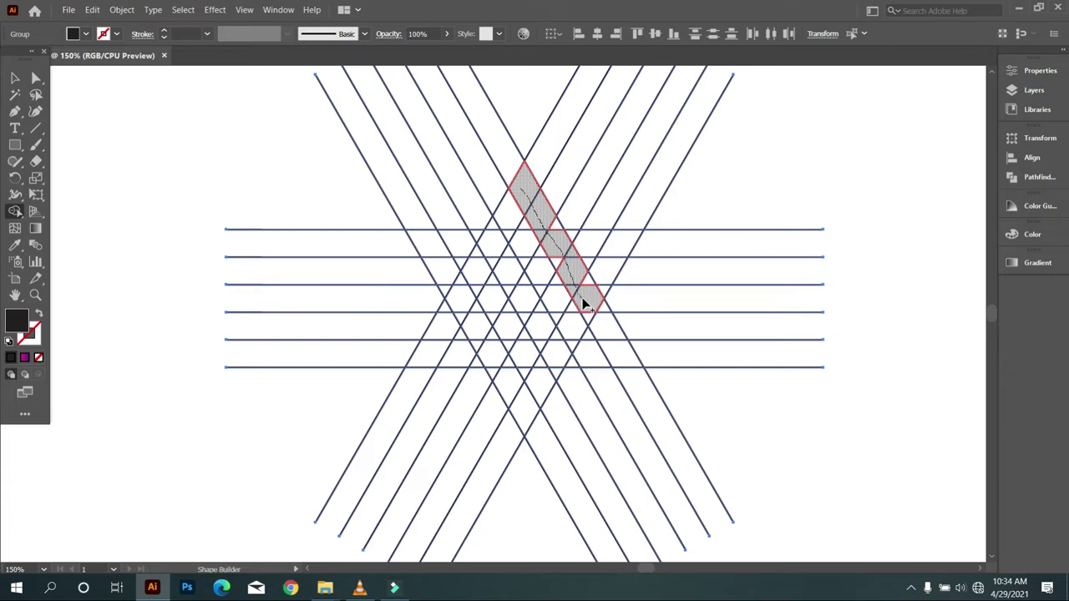
drag(587, 313, 595, 316)
scroll(595, 316, down, 1)
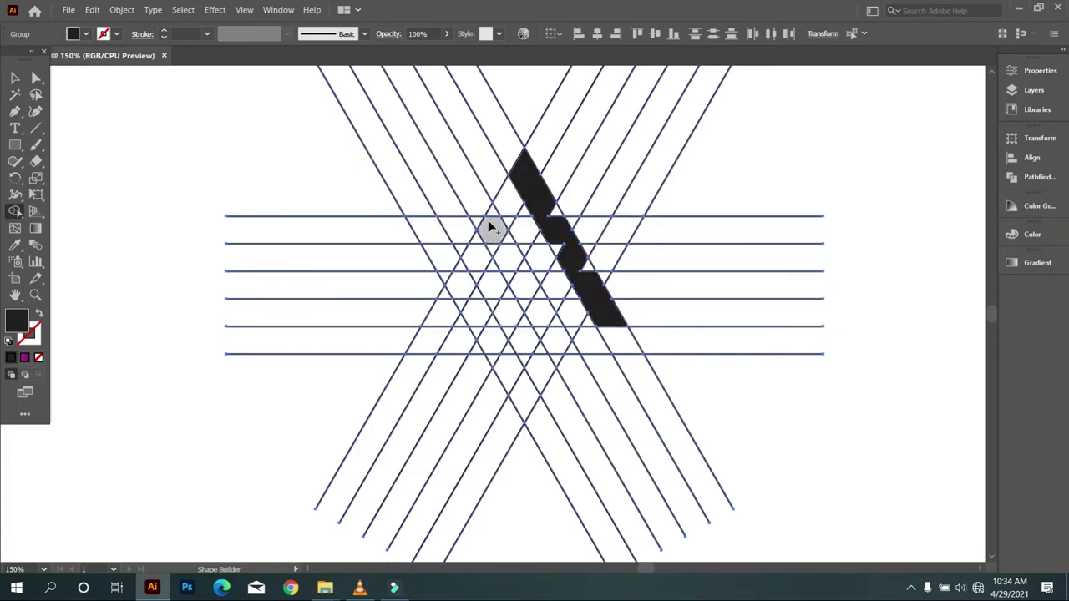
drag(491, 218, 448, 319)
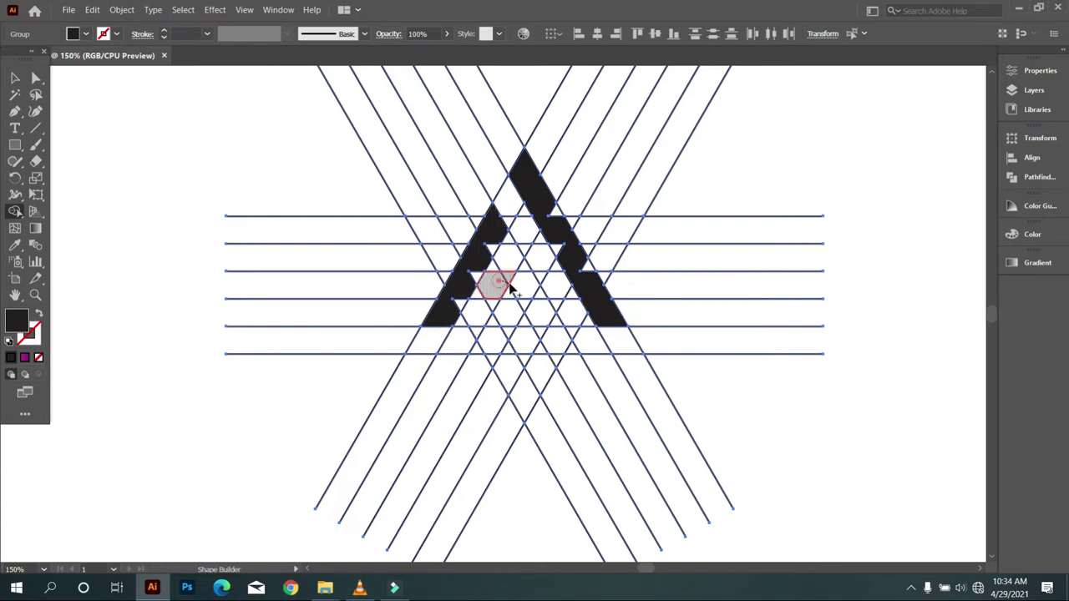
- Merge the crossbar region and its lower triangles, and consolidate the left leg into one shape
click(511, 286)
scroll(489, 265, up, 2)
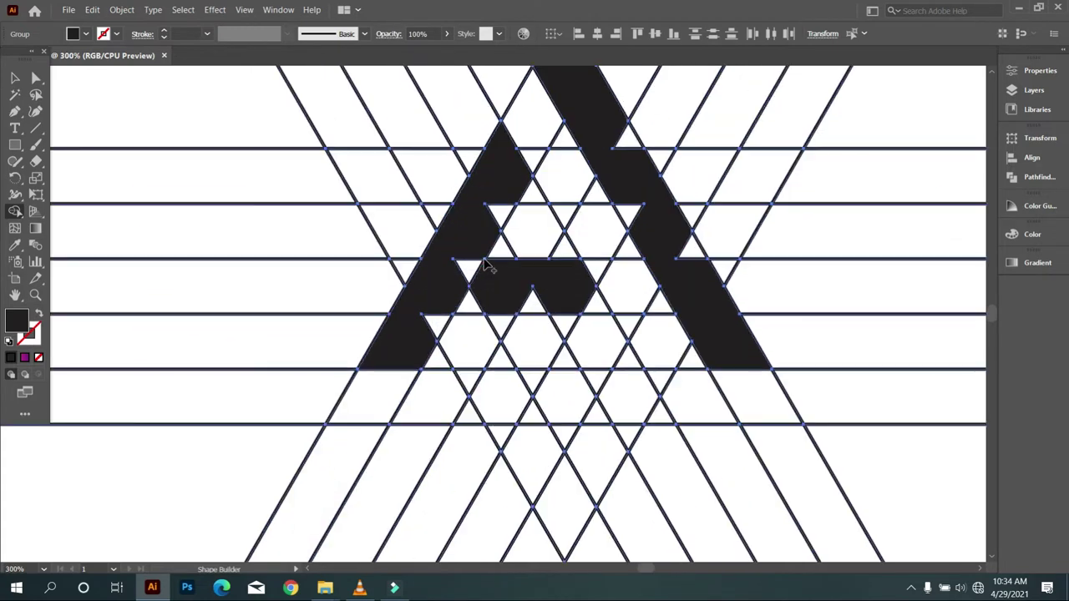
drag(496, 197, 424, 342)
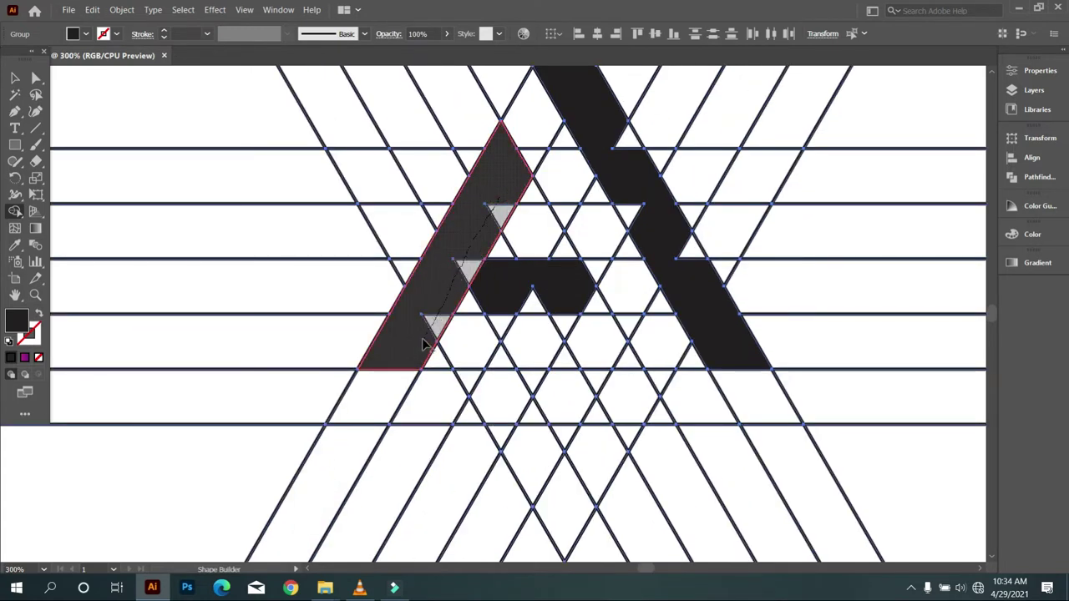
scroll(511, 301, up, 1)
drag(513, 309, 588, 299)
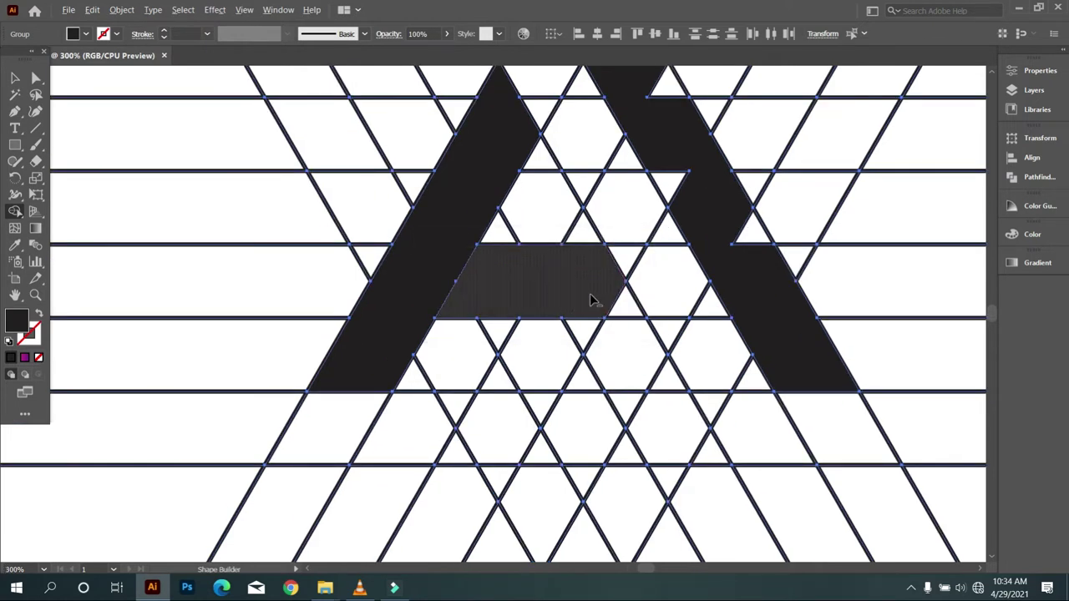
- Merge the right stroke's triangles into a single black shape
scroll(590, 295, down, 3)
scroll(599, 148, up, 4)
drag(592, 109, 758, 377)
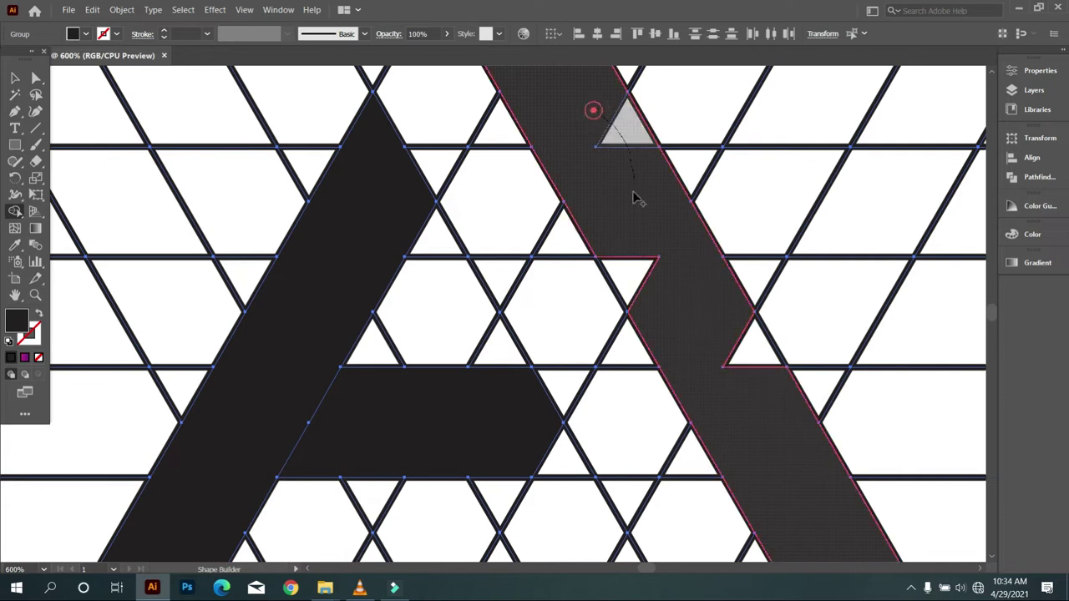
scroll(708, 345, down, 3)
scroll(708, 345, down, 1)
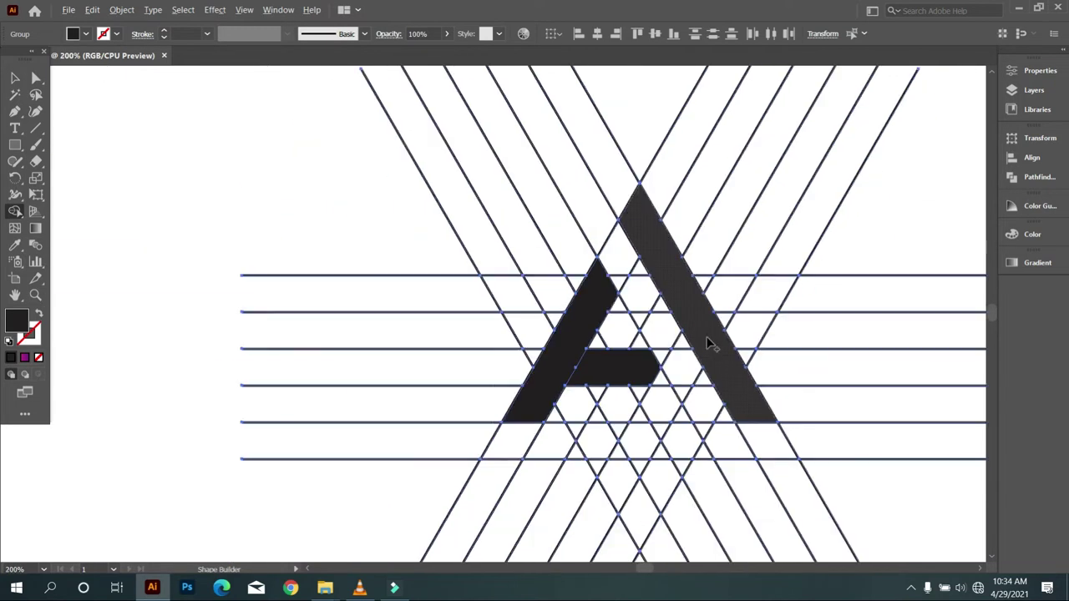
click(15, 78)
- Ungroup the grid lines around the letter A
click(120, 114)
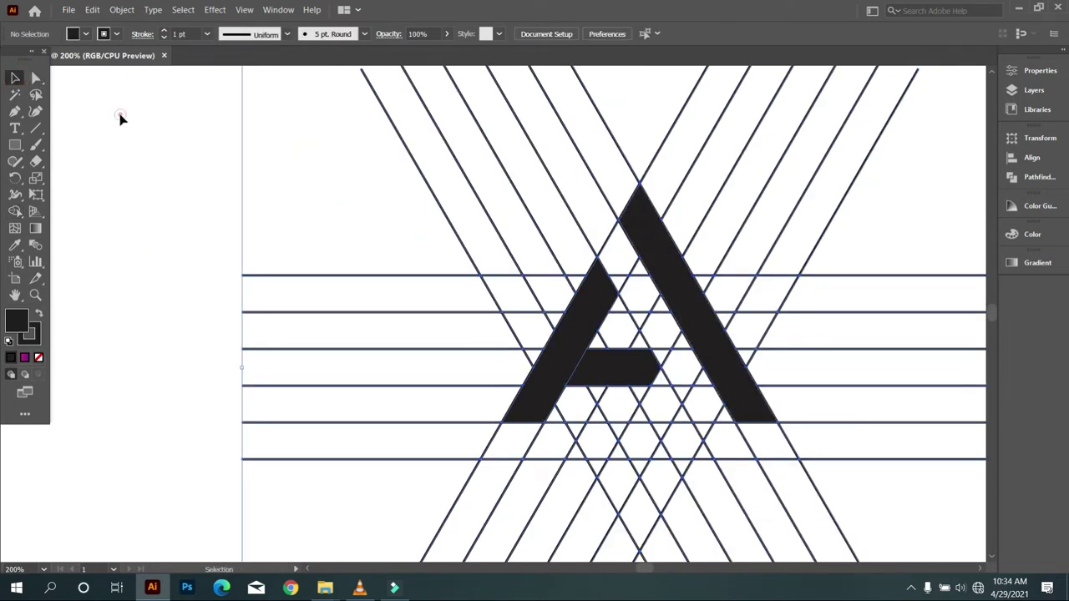
scroll(518, 167, up, 1)
scroll(576, 150, up, 1)
drag(611, 139, 578, 162)
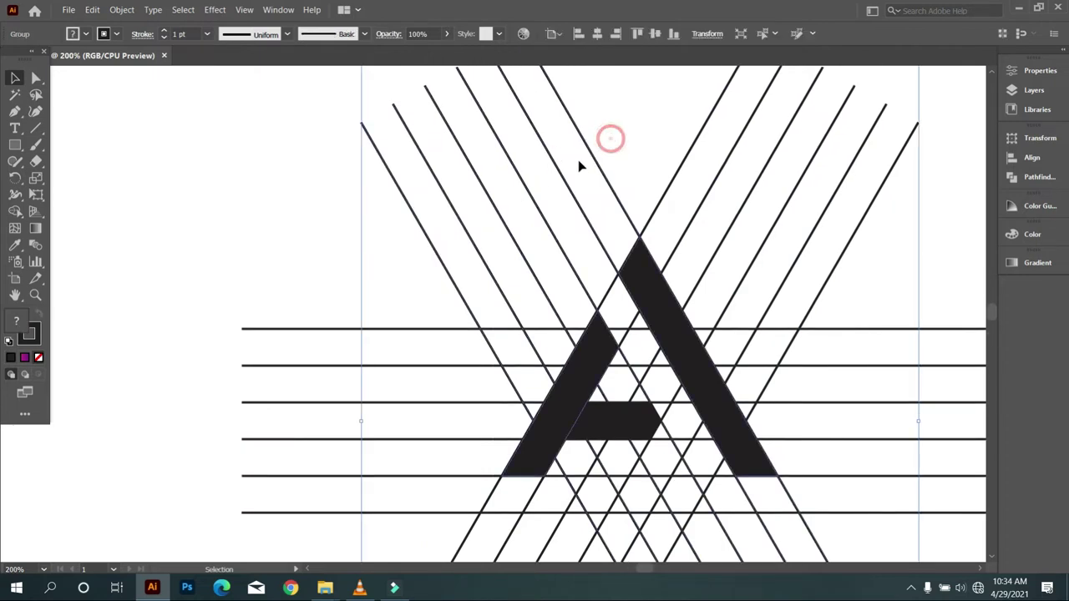
right_click(607, 144)
click(644, 236)
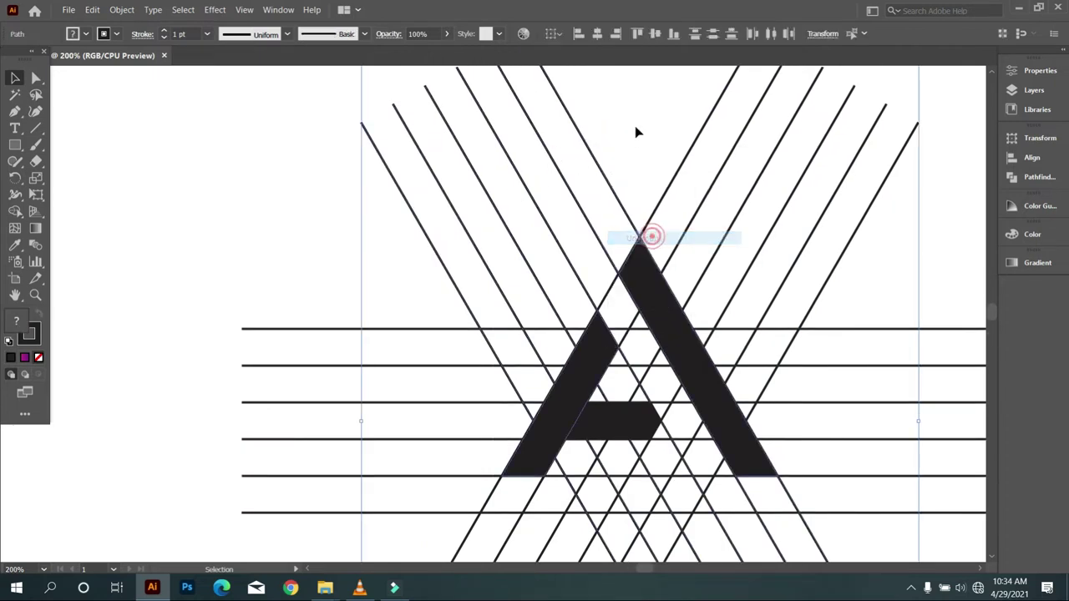
click(626, 138)
- Place two diagonal lines slicing across the A, including one across its right stroke
mouse_move(617, 146)
mouse_down()
mouse_move(585, 169)
mouse_move(655, 380)
mouse_up()
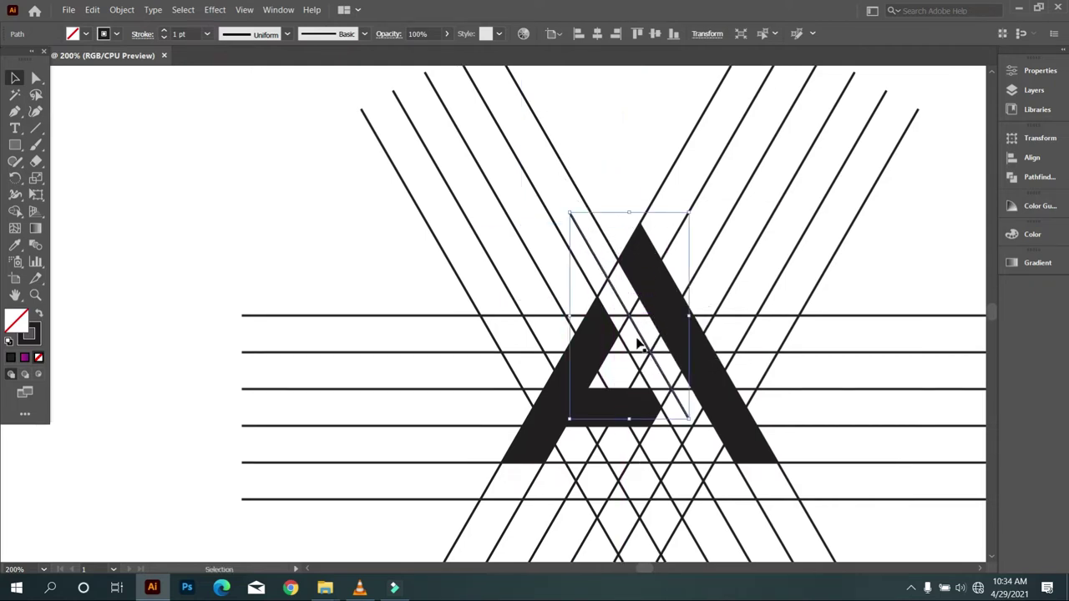
scroll(640, 342, down, 3)
click(842, 182)
scroll(841, 185, up, 1)
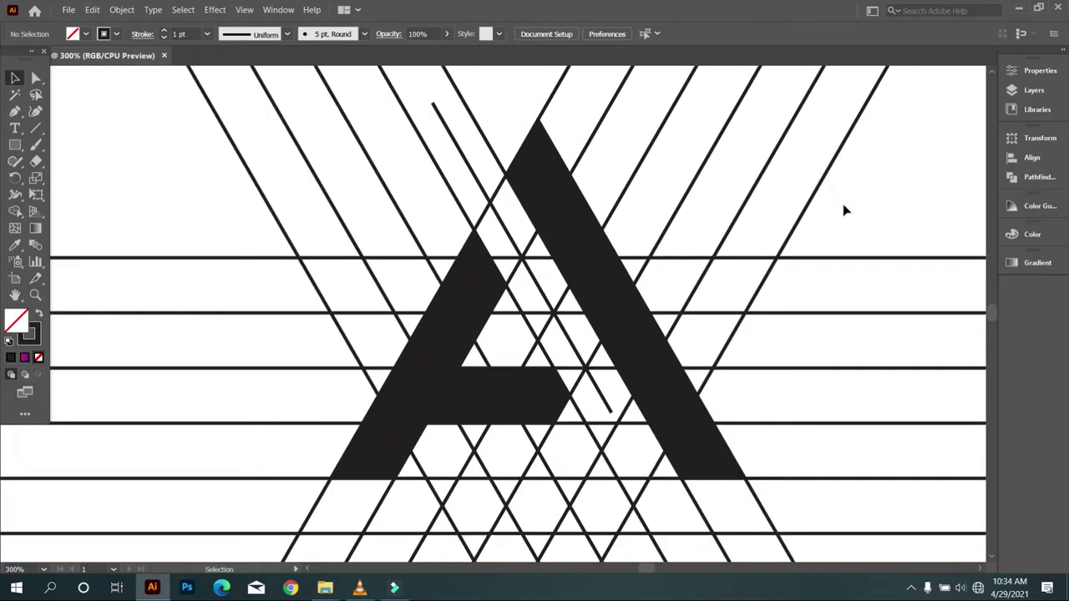
click(803, 212)
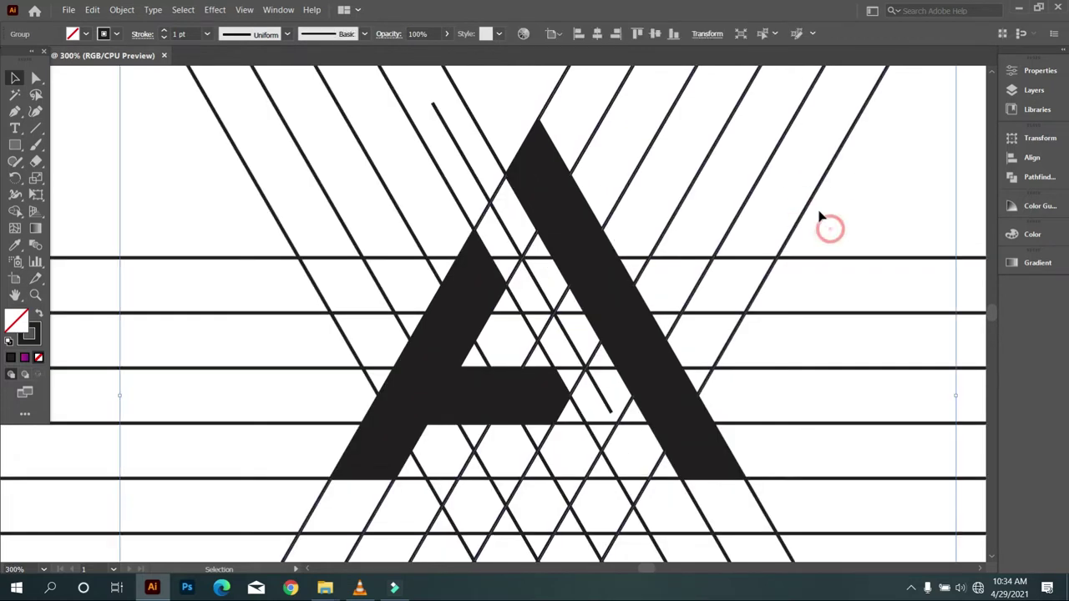
right_click(827, 193)
click(861, 291)
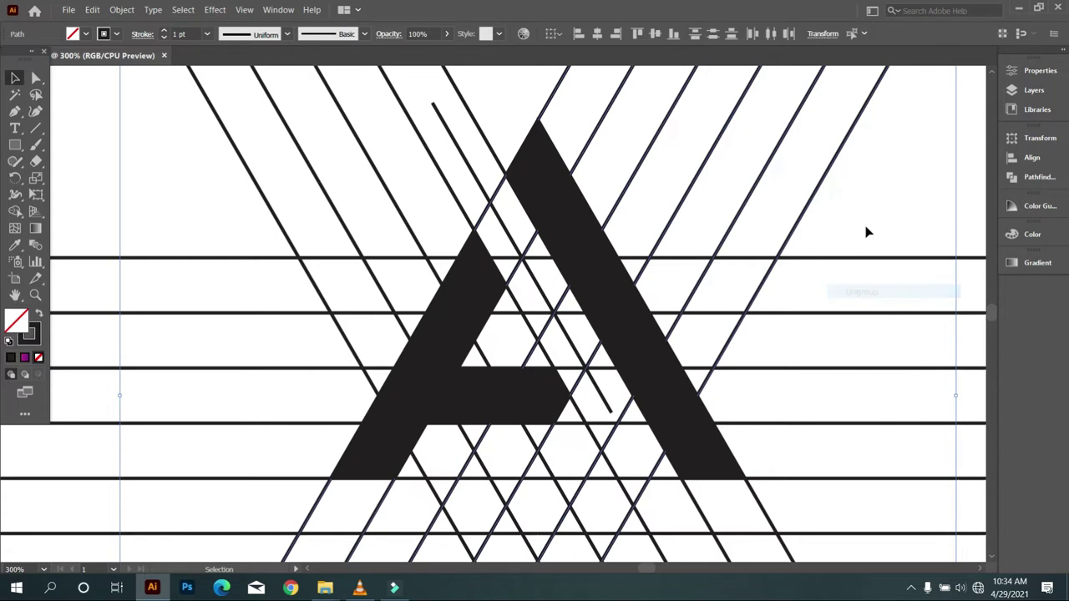
mouse_move(844, 209)
mouse_down()
mouse_move(785, 174)
mouse_move(605, 380)
mouse_up()
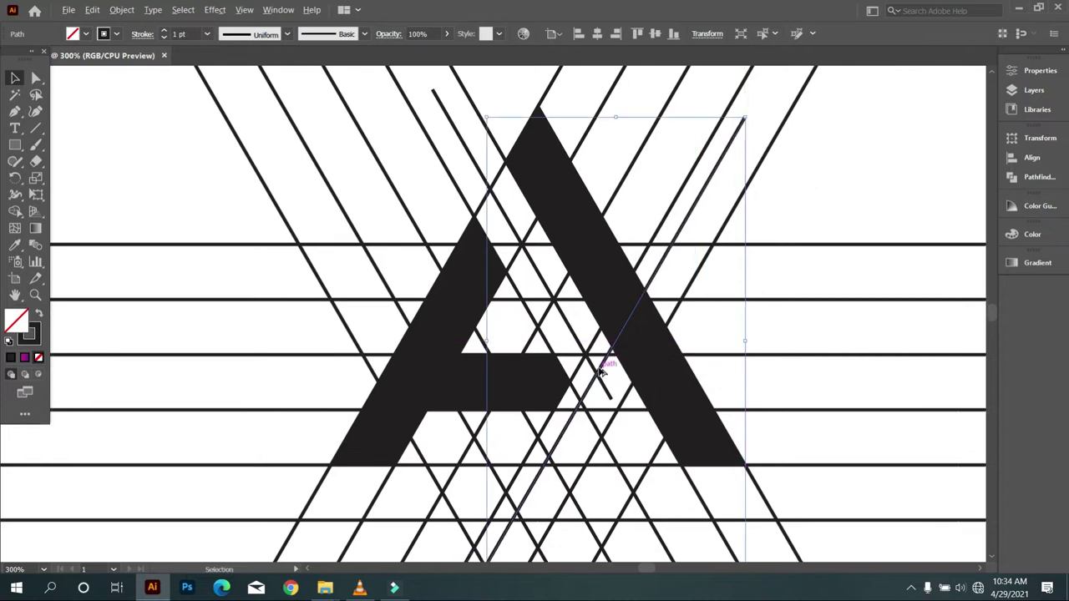
key(ctrl+minus)
- Select all lines and letter shapes and set them to black fill with no stroke
drag(282, 185, 682, 466)
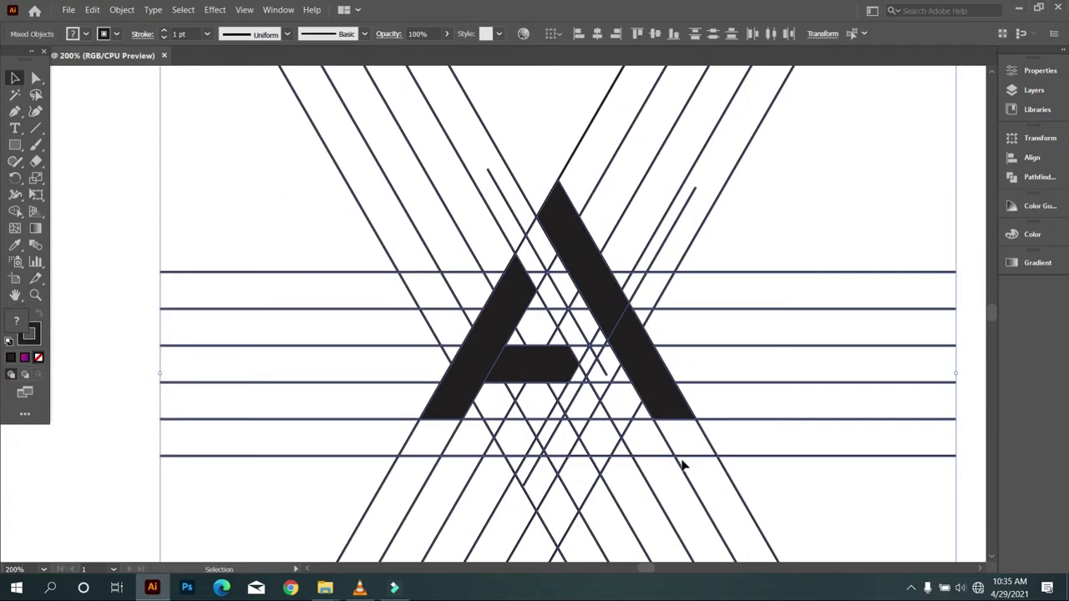
click(39, 318)
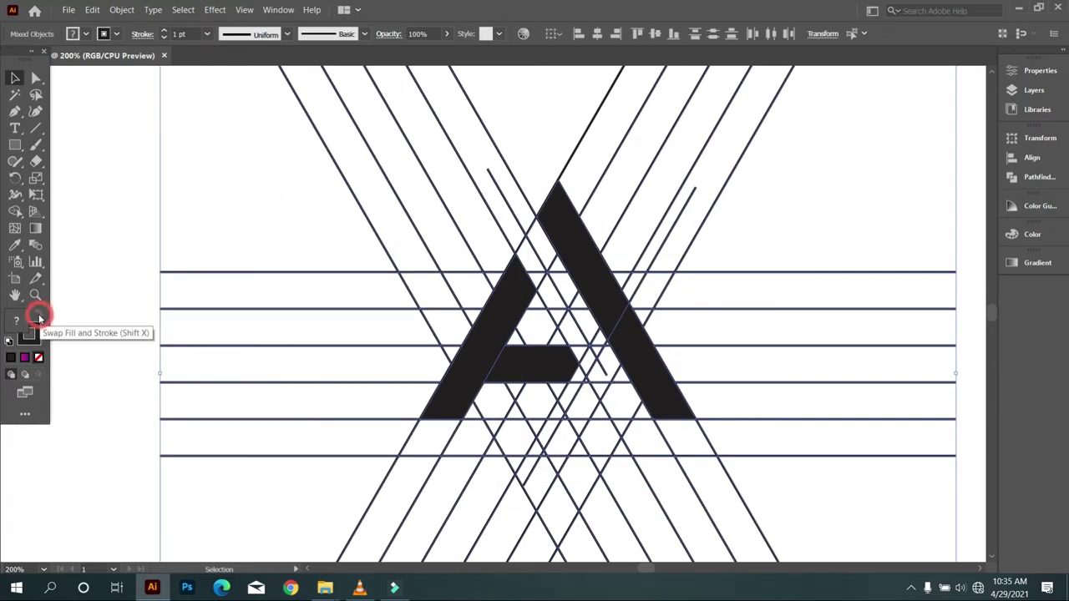
click(16, 211)
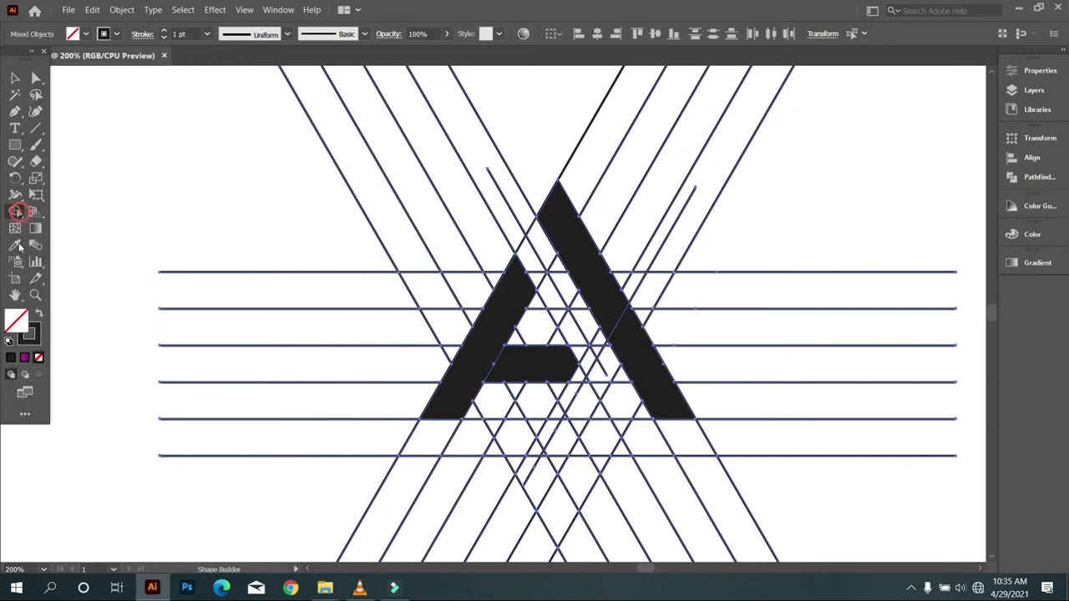
click(36, 318)
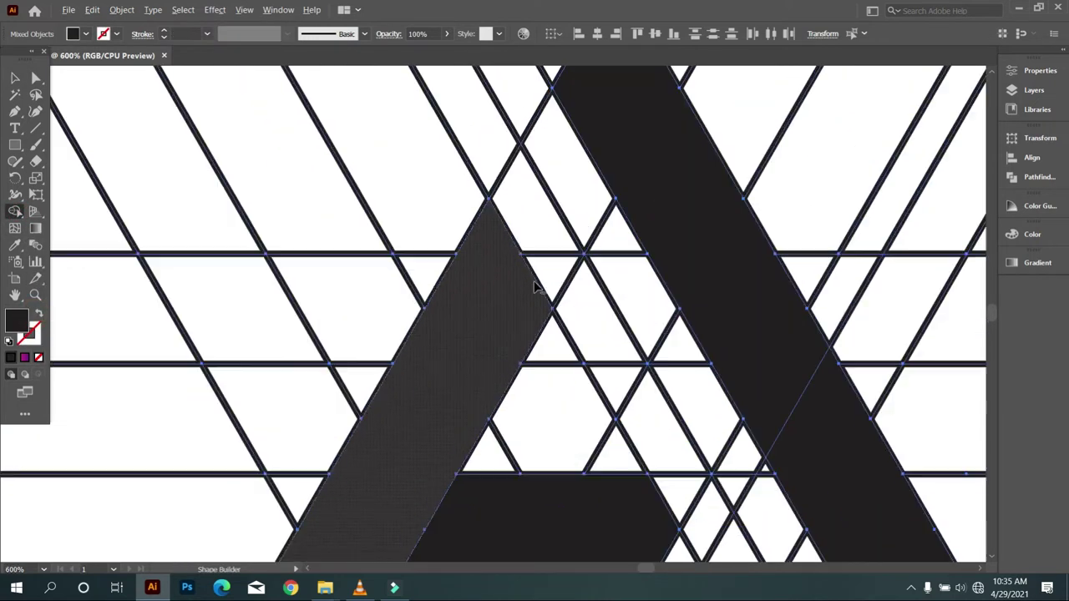
- Merge the newly sliced left-leg and right-leg pieces into single shapes
scroll(533, 281, up, 3)
mouse_move(535, 212)
mouse_down()
mouse_move(526, 278)
mouse_move(512, 254)
mouse_up()
scroll(513, 255, down, 3)
drag(568, 137, 622, 388)
scroll(622, 388, up, 2)
scroll(603, 318, up, 2)
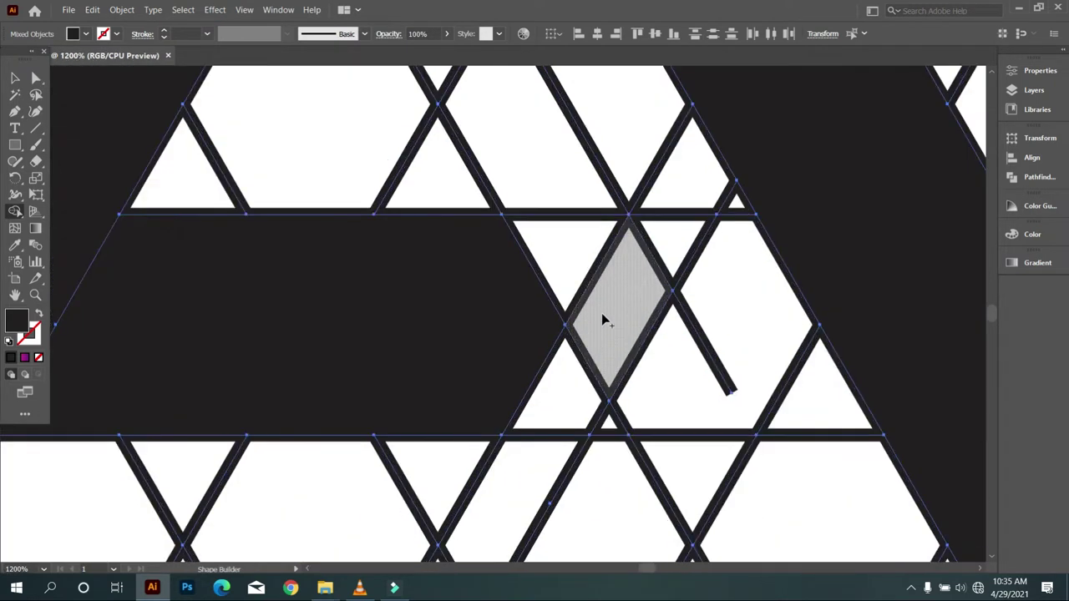
- Merge the crossbar with adjacent triangles for a slanted end, then select the crossbar group
mouse_move(503, 289)
mouse_down()
mouse_move(637, 246)
mouse_move(571, 388)
mouse_up()
scroll(518, 361, down, 2)
scroll(535, 354, down, 1)
scroll(546, 353, down, 1)
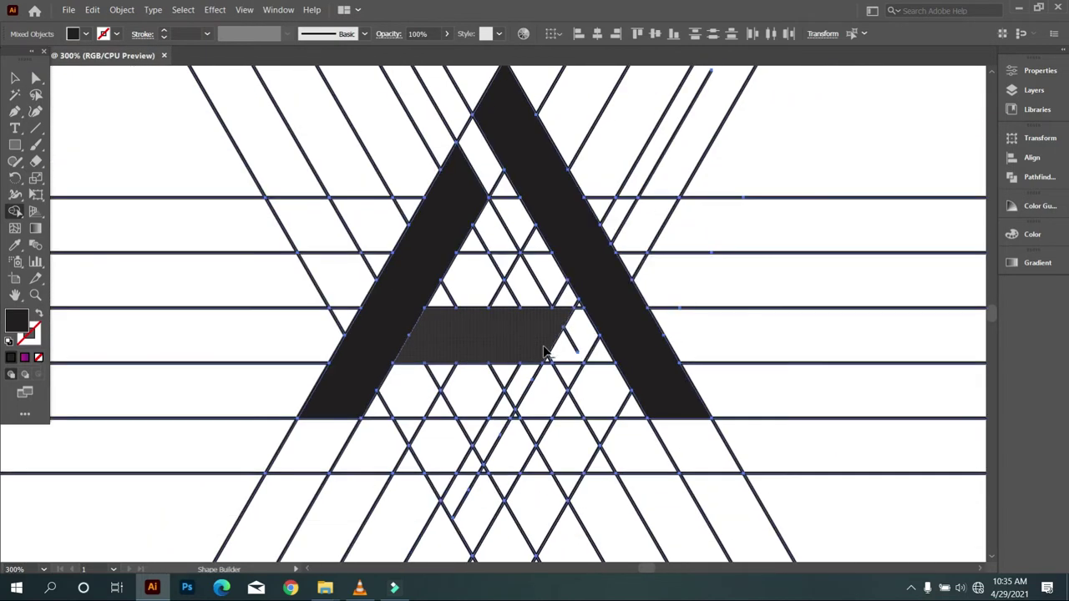
scroll(546, 353, down, 1)
click(15, 78)
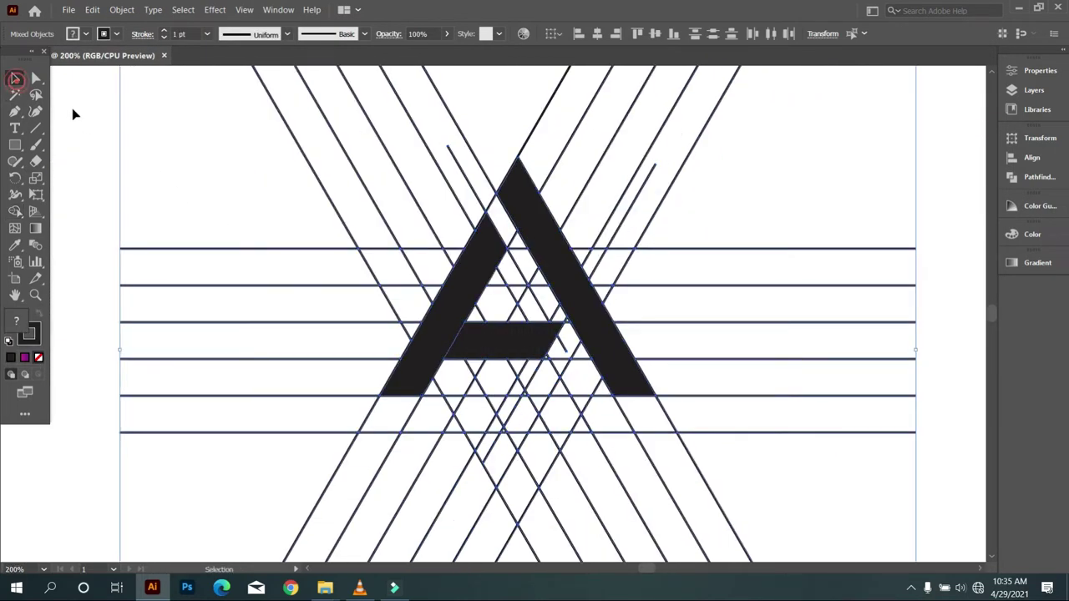
click(72, 109)
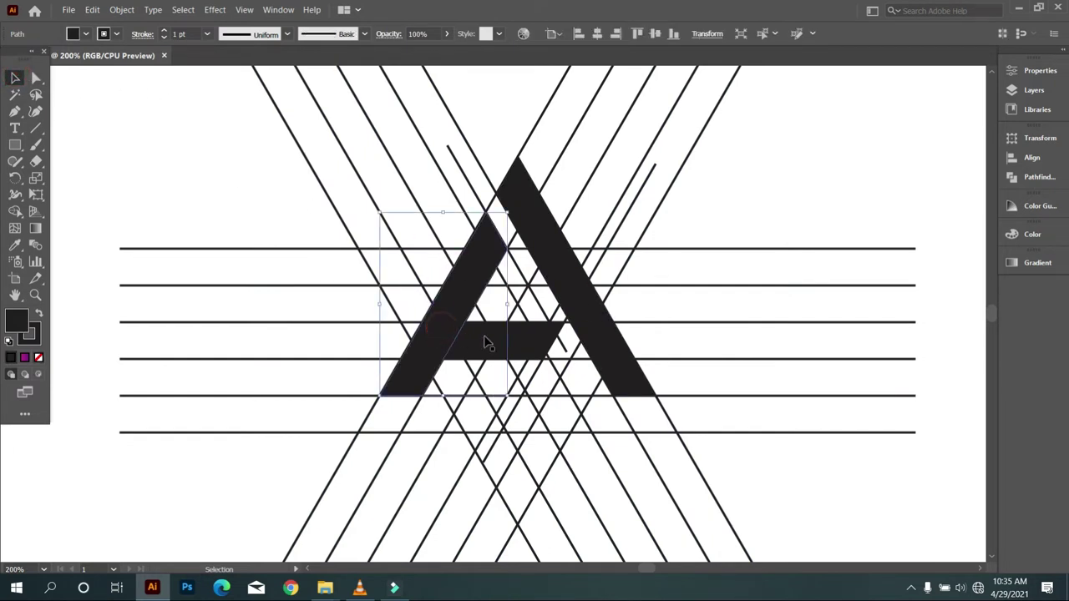
click(515, 340)
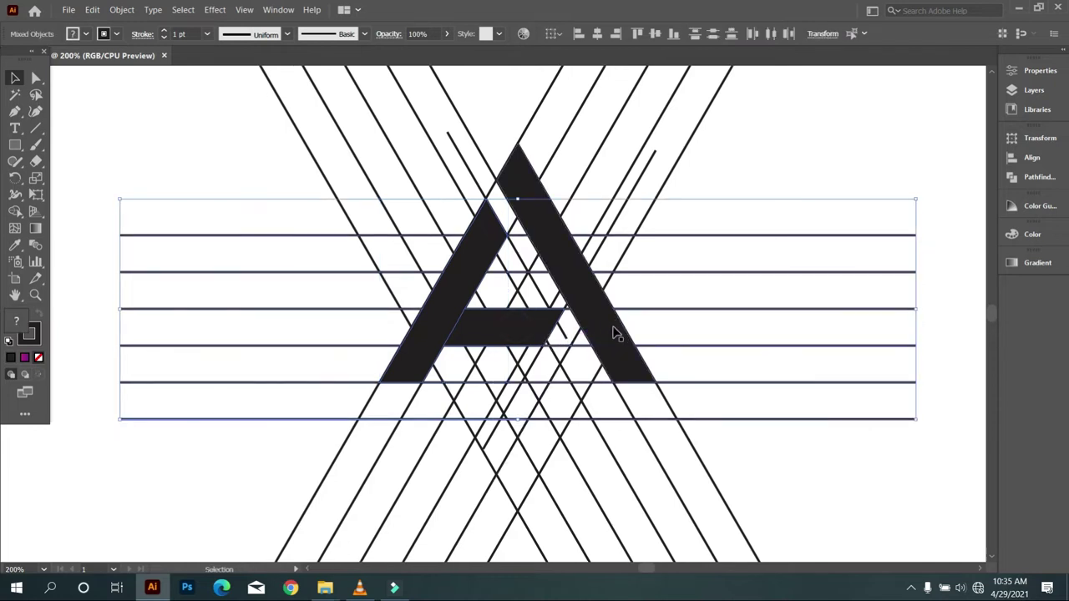
- Ungroup the grid and letter, then move the A's two strokes and crossbar off the grid to the left
scroll(615, 334, down, 3)
click(576, 328)
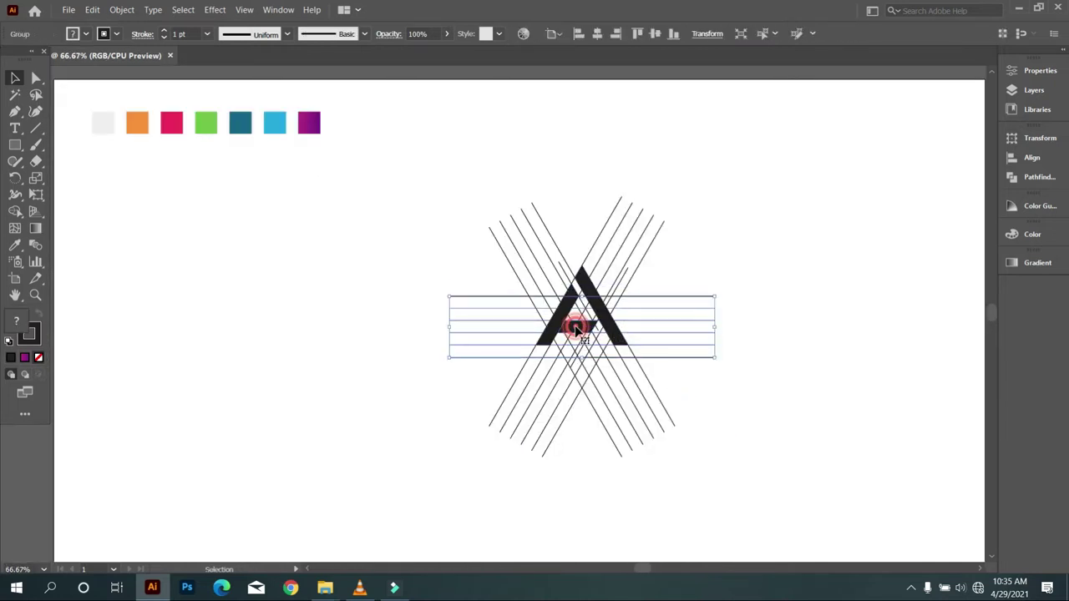
right_click(576, 328)
click(645, 426)
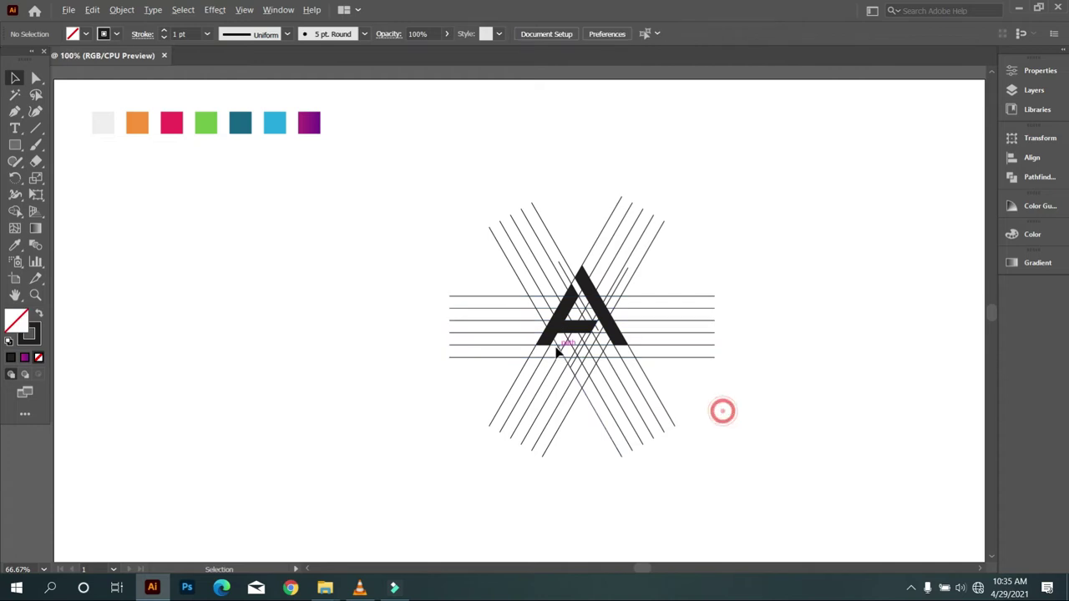
scroll(551, 351, up, 2)
click(662, 310)
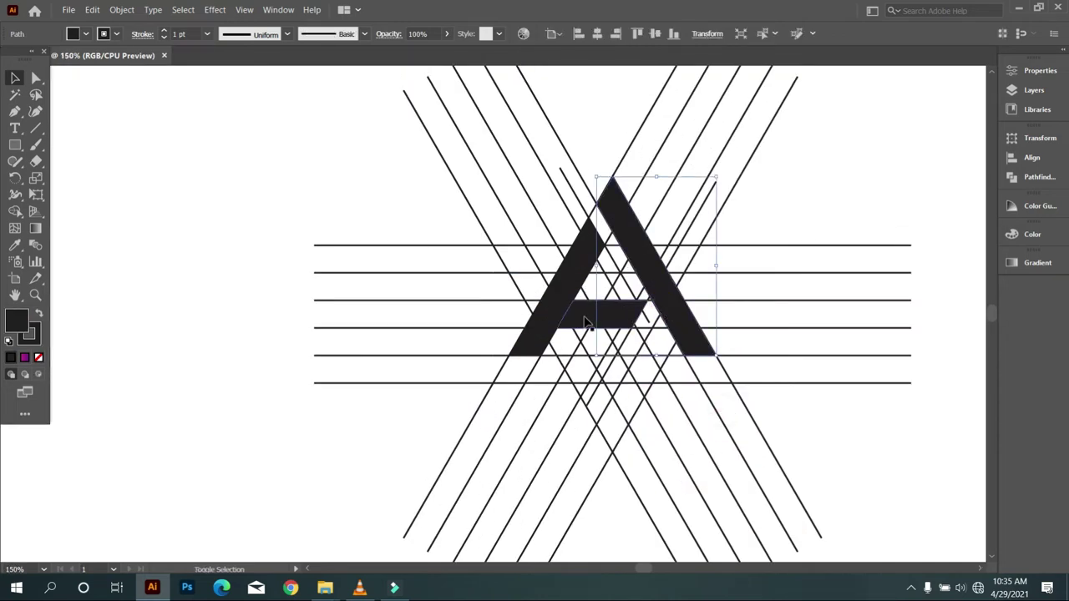
shift+click(585, 321)
shift+click(542, 334)
scroll(551, 329, down, 2)
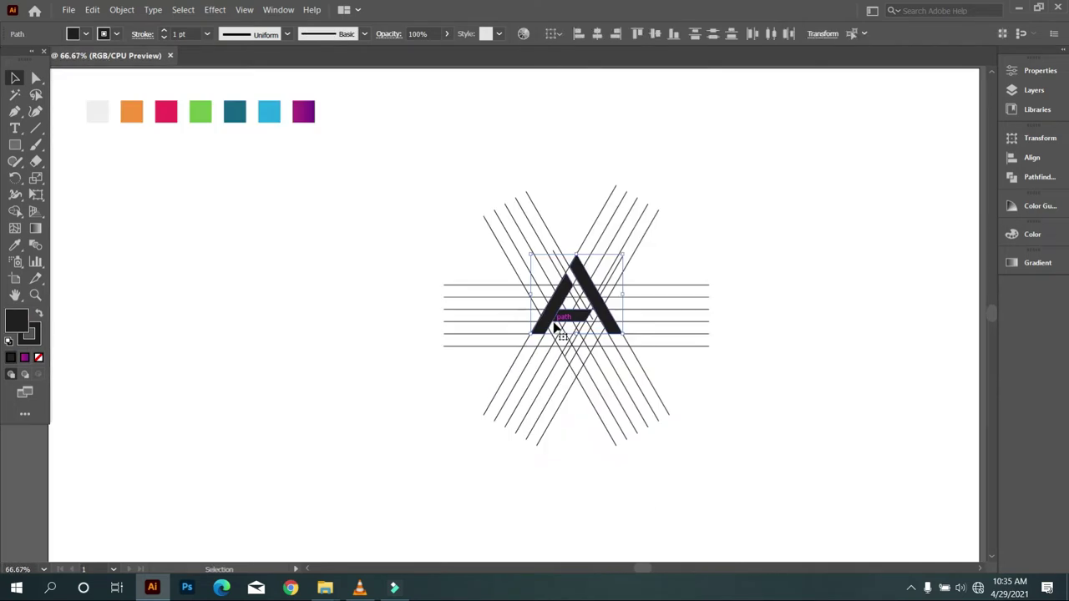
drag(558, 324, 215, 336)
- Delete the grid lines, move the A to the artboard centre and remove its stroke
click(306, 375)
drag(367, 214, 753, 507)
key(Delete)
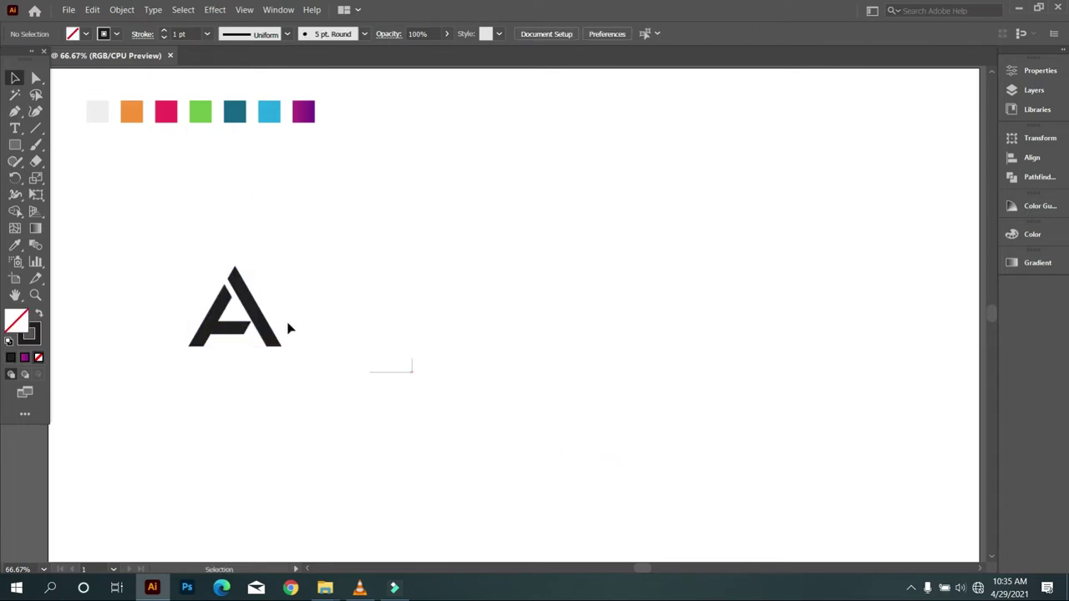
drag(278, 329, 605, 318)
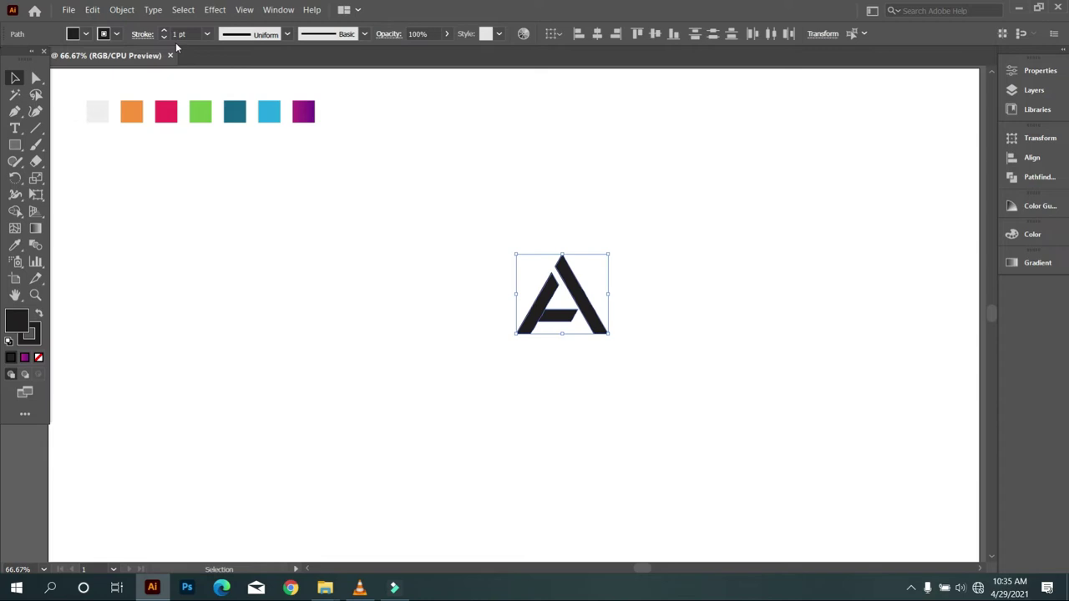
click(118, 35)
click(13, 61)
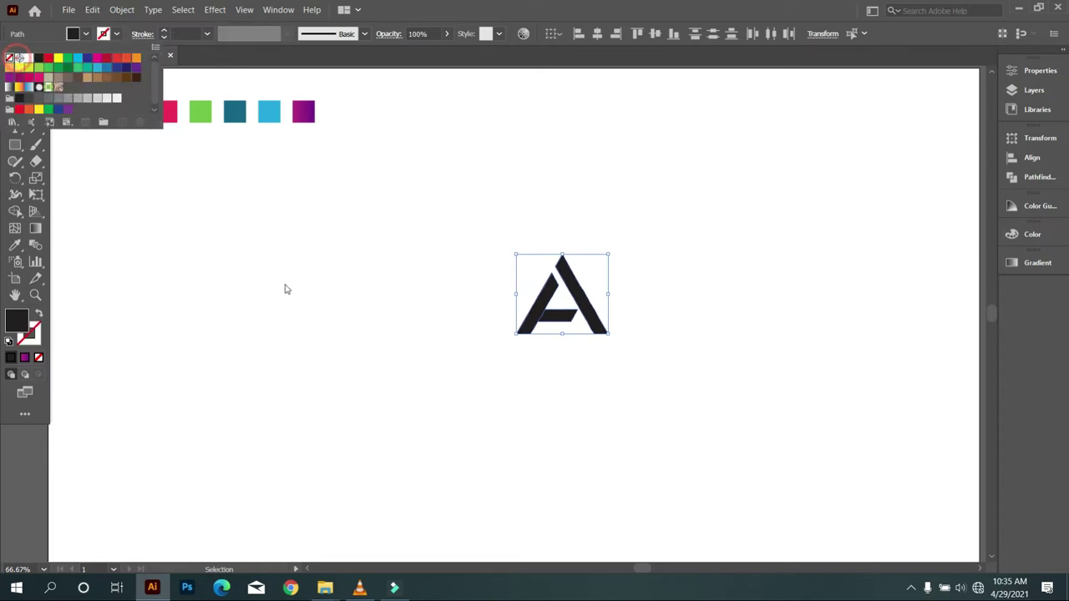
- Reposition the whole A up and left, below the colour swatches
click(284, 283)
drag(376, 222, 697, 470)
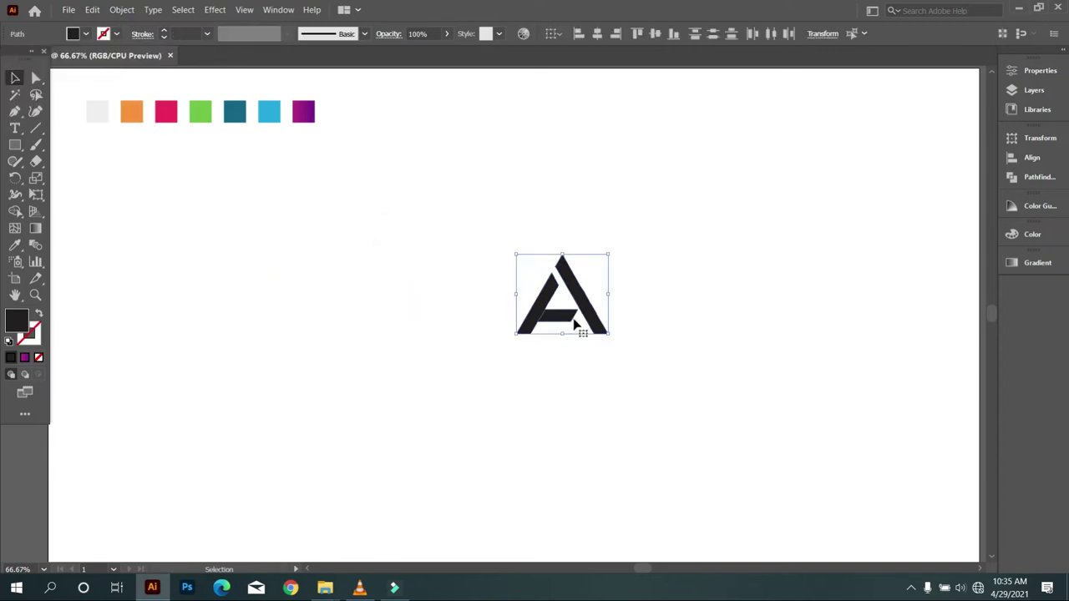
mouse_move(574, 325)
mouse_down()
mouse_move(310, 270)
mouse_move(429, 381)
mouse_up()
scroll(203, 233, up, 1)
scroll(298, 277, up, 2)
scroll(503, 354, down, 2)
drag(524, 371, 462, 309)
scroll(399, 317, up, 2)
scroll(477, 323, up, 2)
- Draw a Pen cutting line from the left leg's tip to its bottom edge
scroll(431, 308, up, 1)
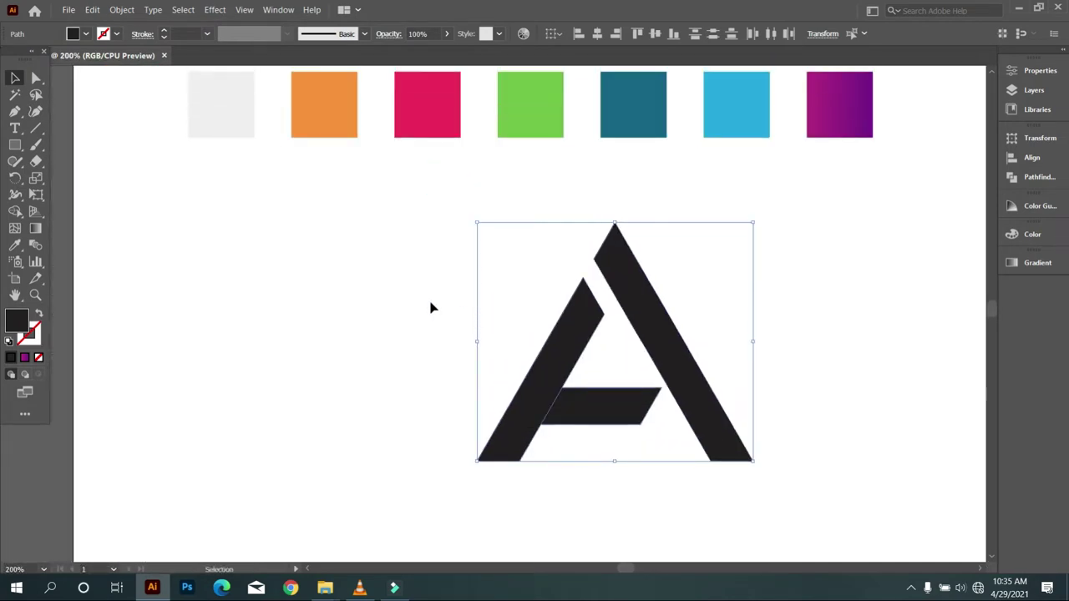
click(400, 318)
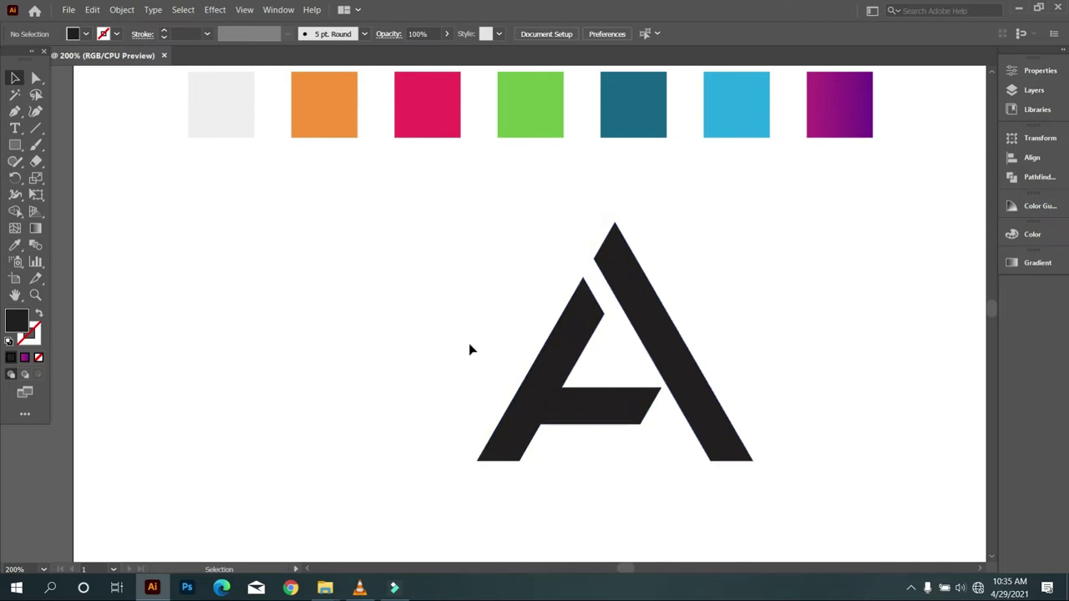
scroll(470, 349, down, 1)
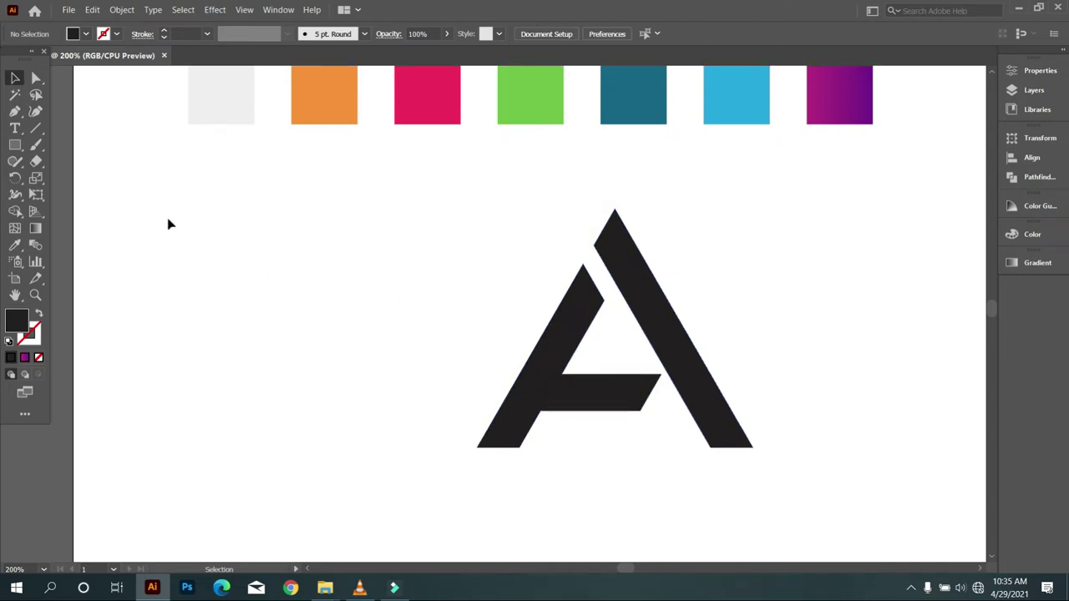
click(14, 114)
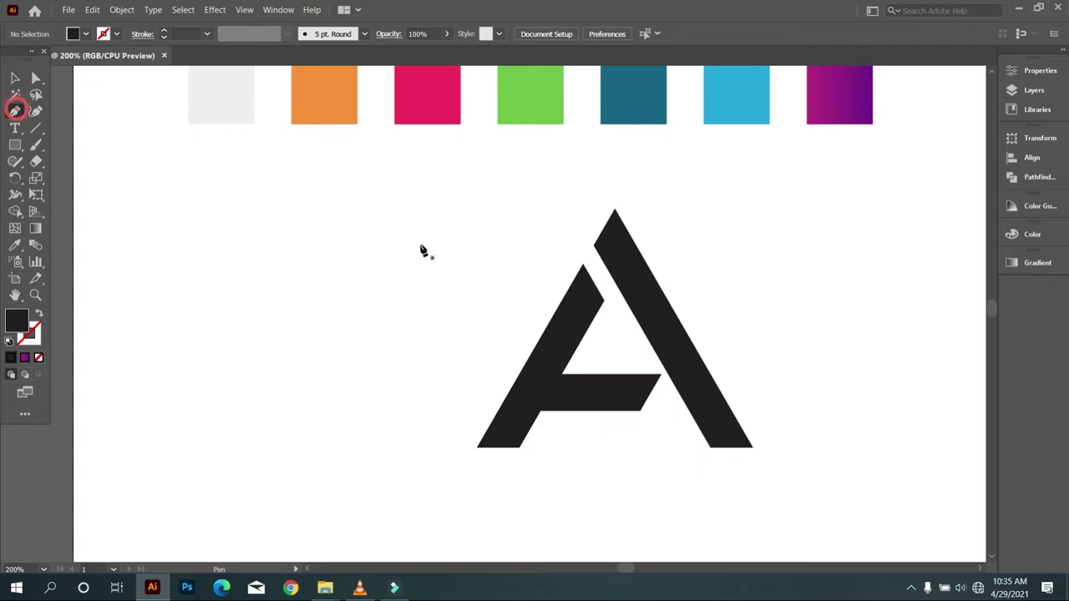
click(583, 266)
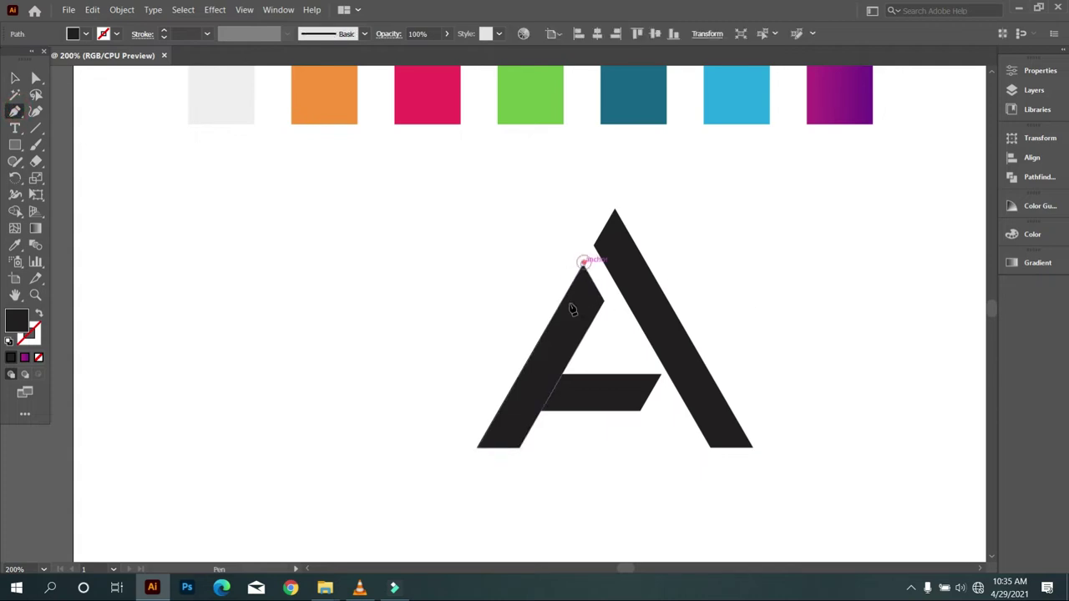
click(519, 448)
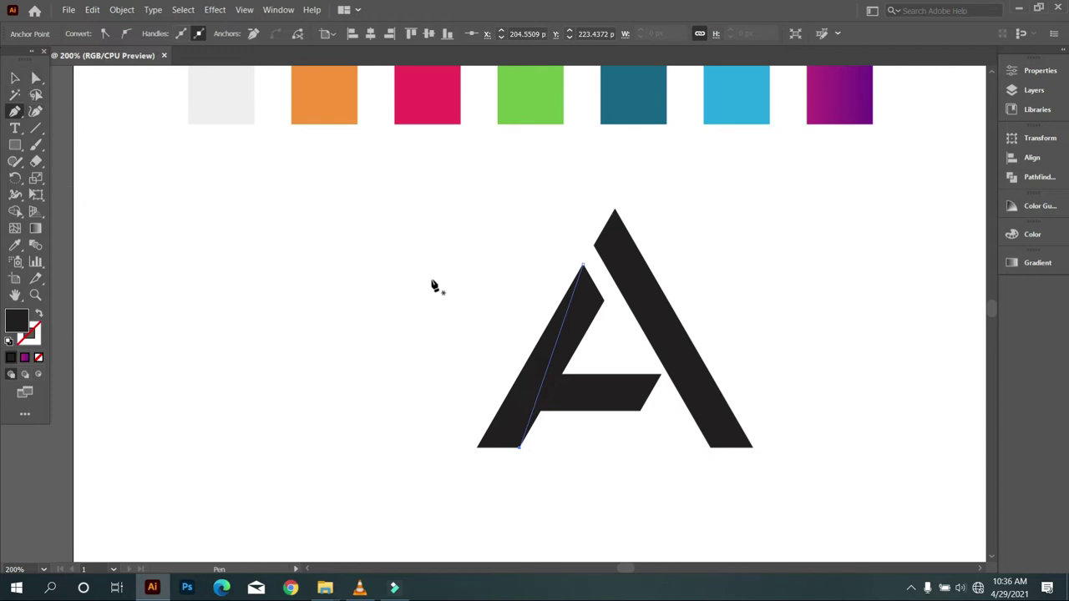
scroll(597, 359, up, 2)
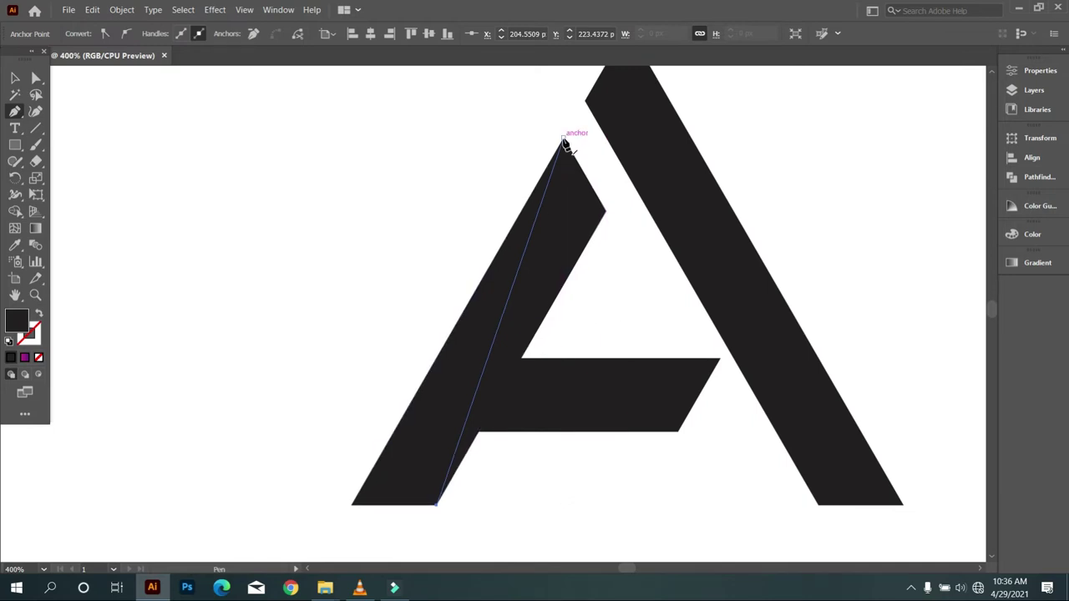
- Select the left leg with the cutting line and split it using Shape Builder
click(15, 78)
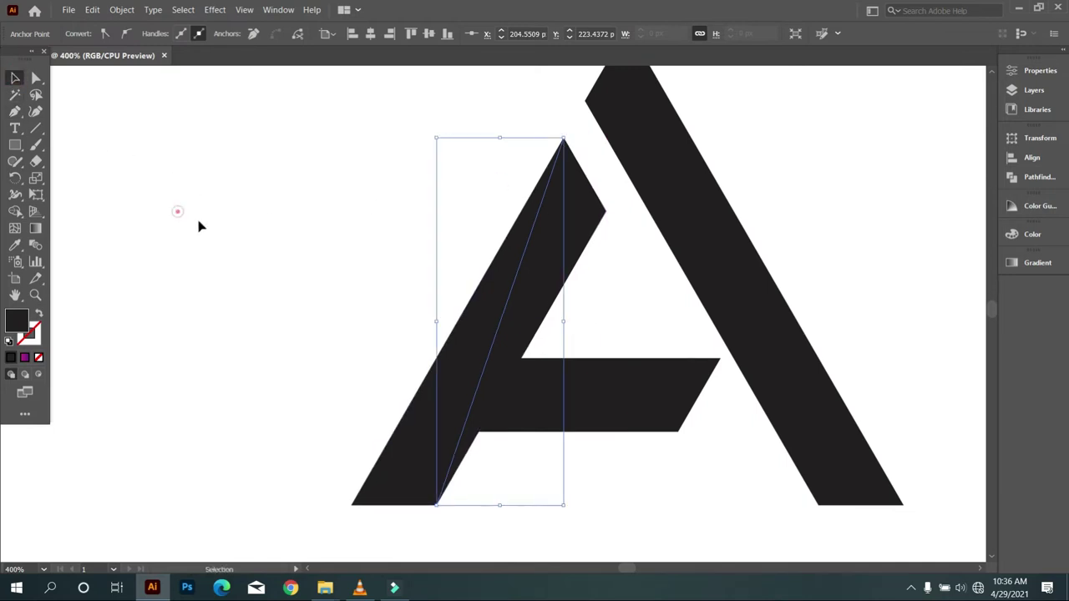
click(298, 256)
scroll(298, 256, down, 1)
drag(301, 251, 513, 424)
click(15, 212)
scroll(441, 394, down, 1)
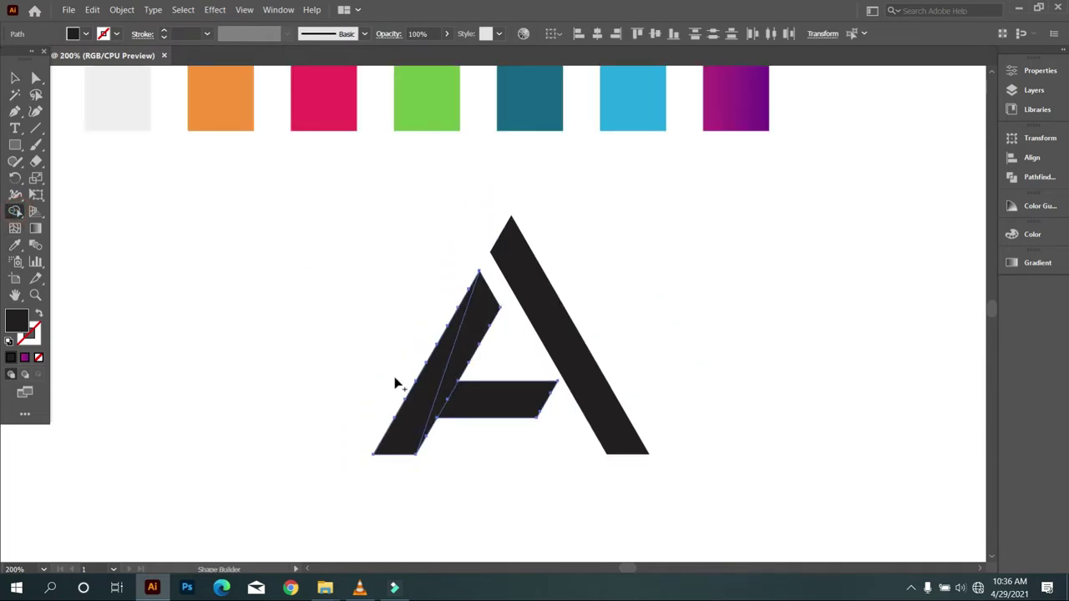
- Fill the left leg's outer strip with the orange swatch using the Eyedropper
click(13, 77)
click(105, 172)
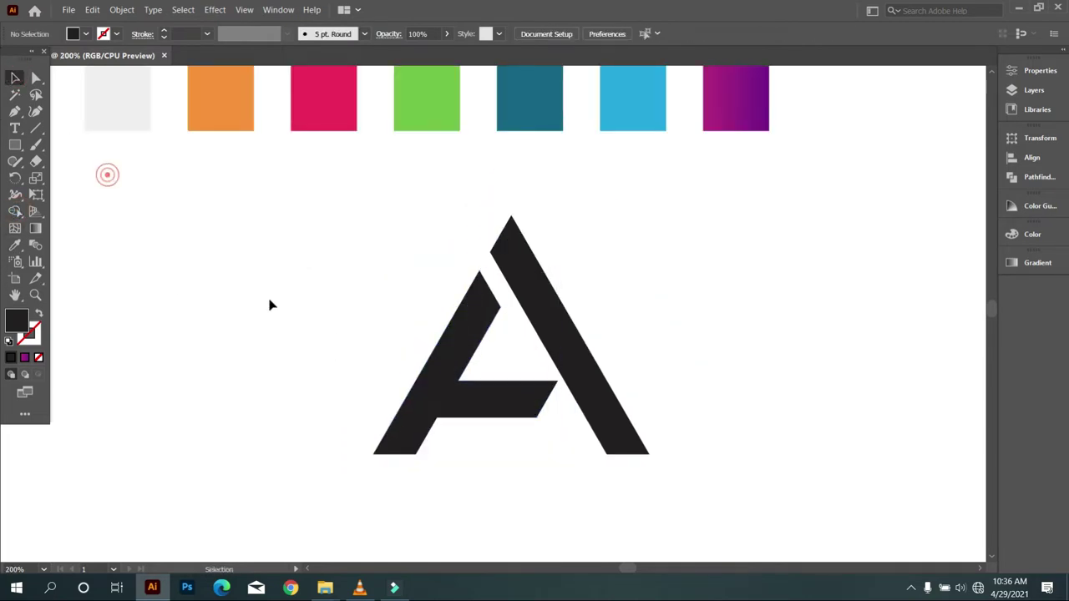
click(420, 405)
click(15, 246)
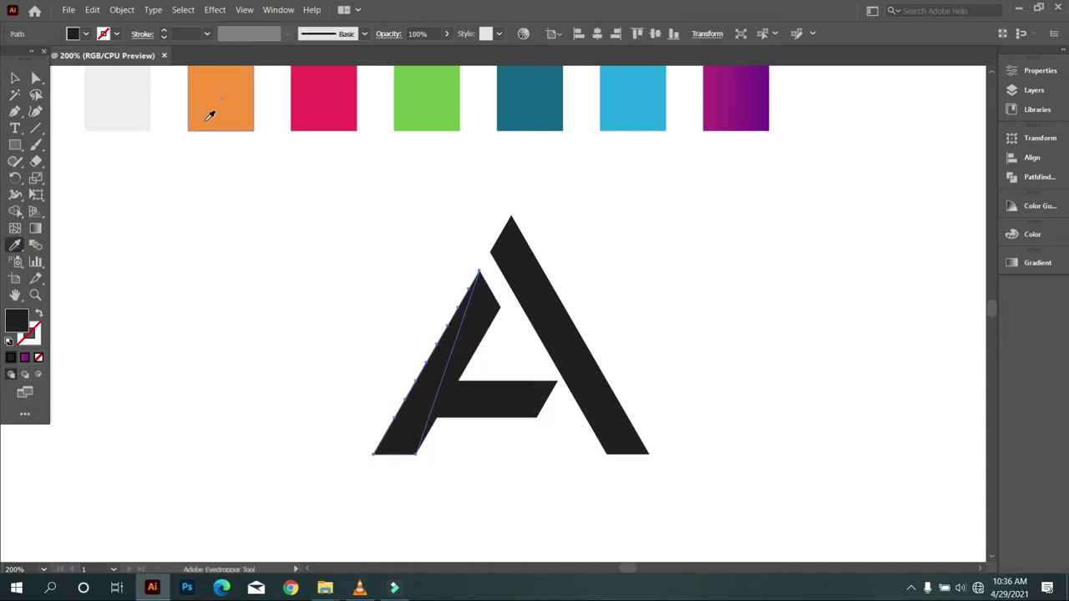
click(204, 121)
click(16, 79)
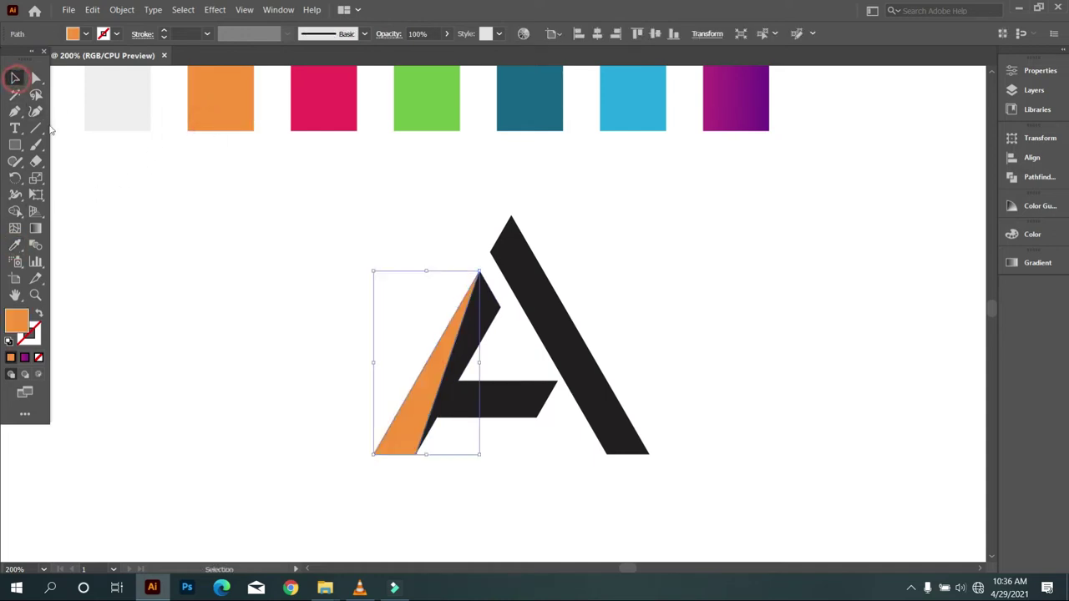
click(170, 191)
click(15, 110)
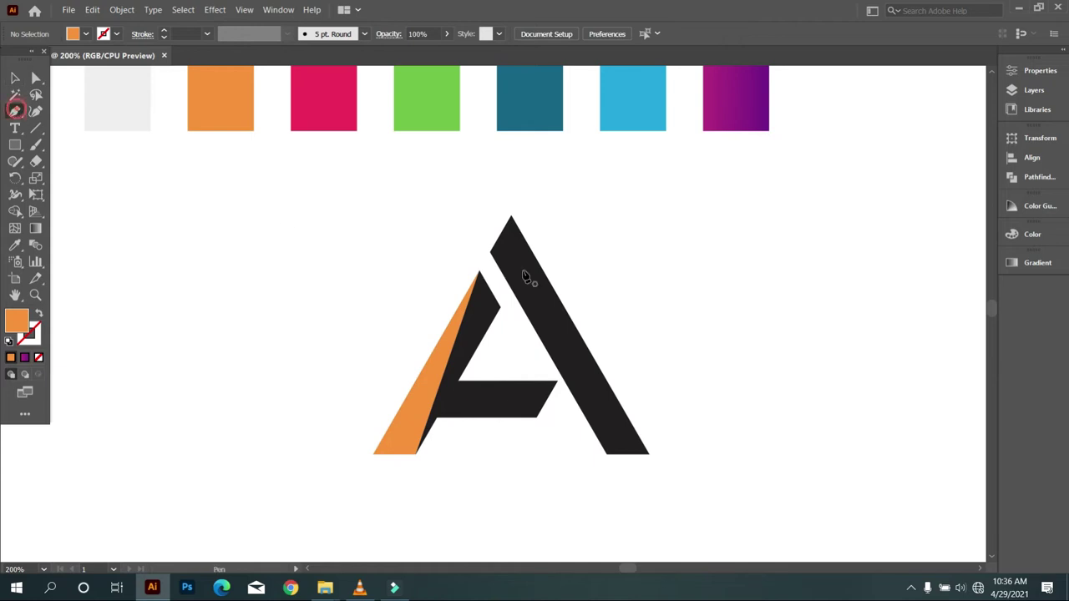
- Draw a Pen cut from the left leg's apex to just below the crossbar, selecting it with the leg shapes
click(479, 272)
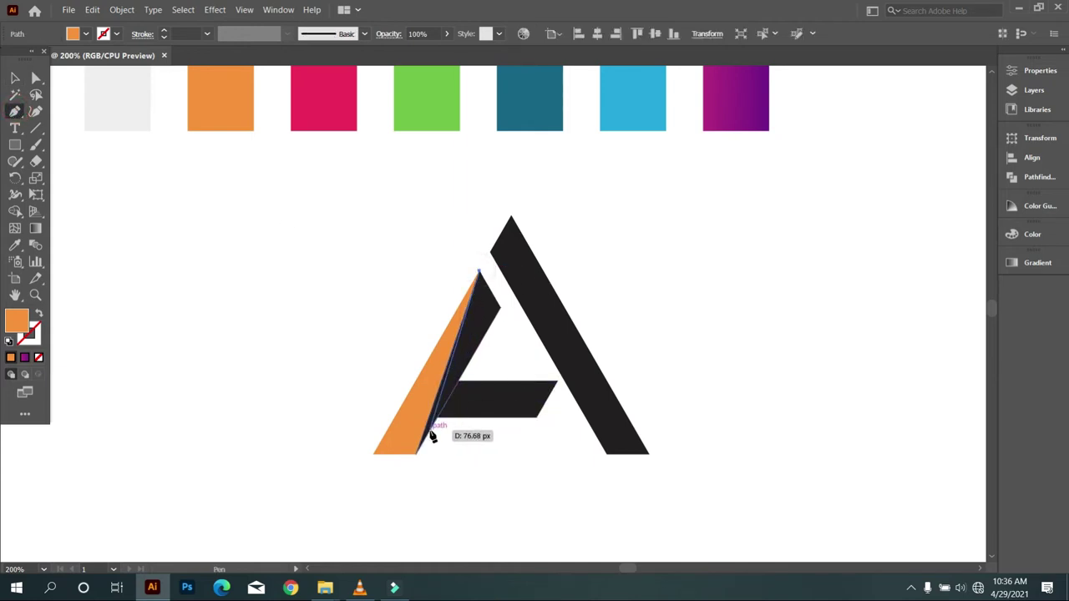
scroll(433, 436, up, 4)
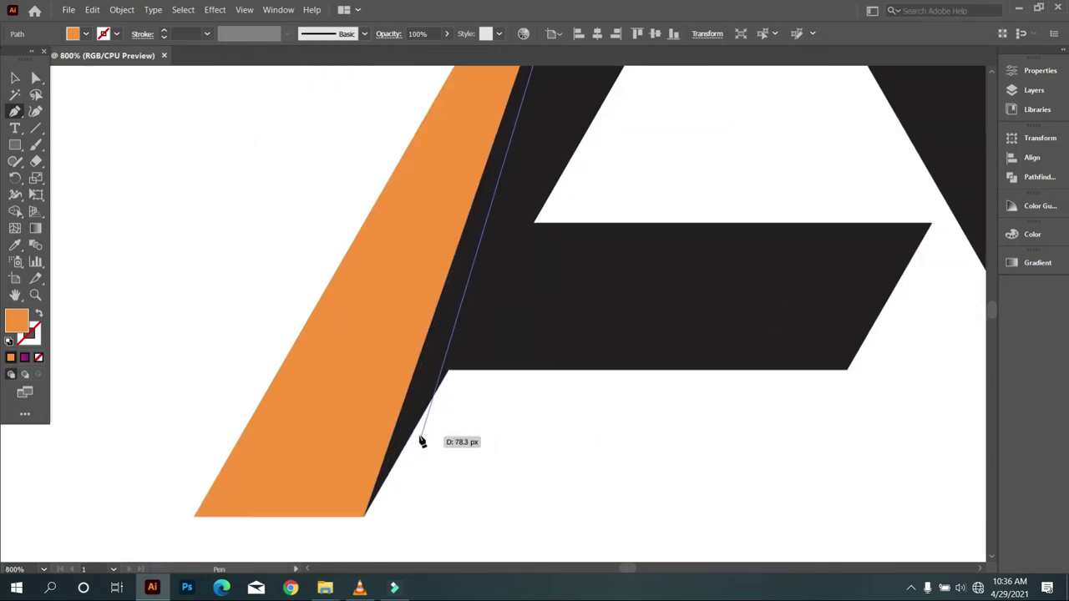
click(420, 426)
scroll(420, 424, down, 2)
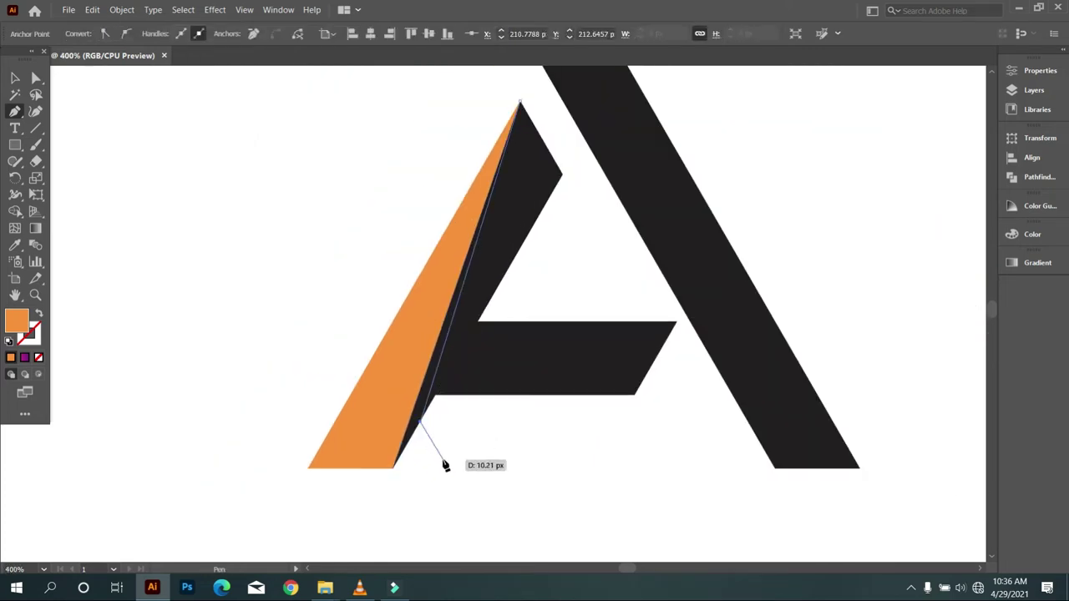
click(15, 78)
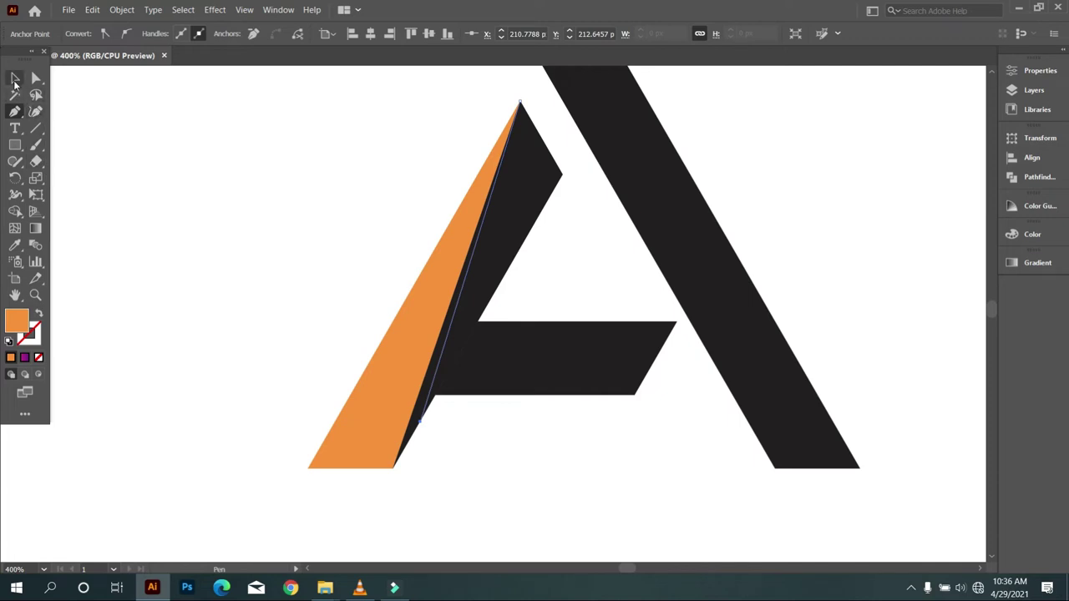
click(120, 177)
drag(289, 265, 455, 401)
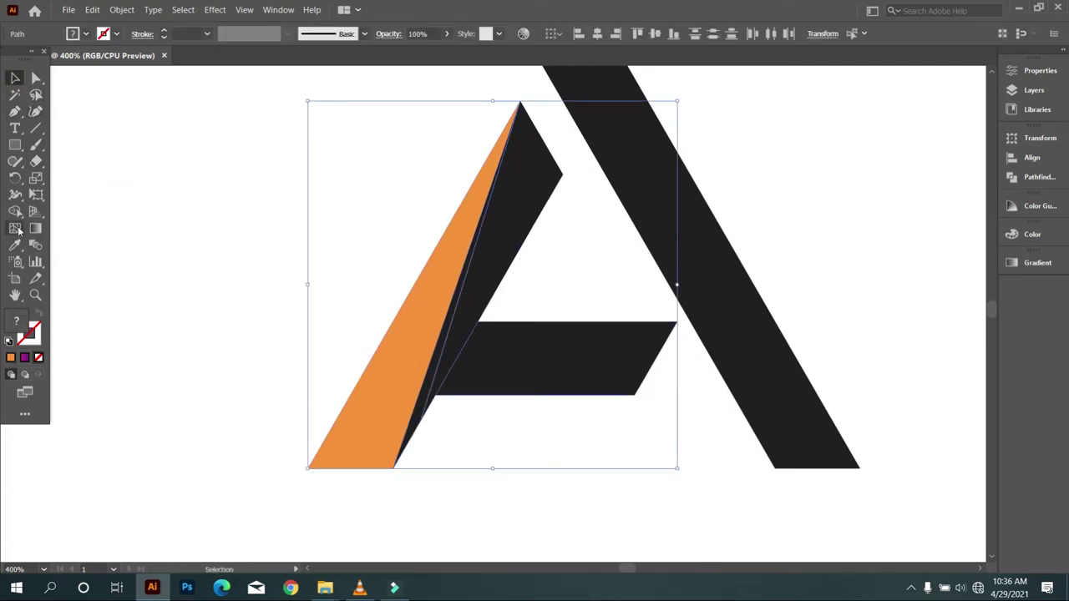
- Split the left leg along the cut line with Shape Builder
click(15, 211)
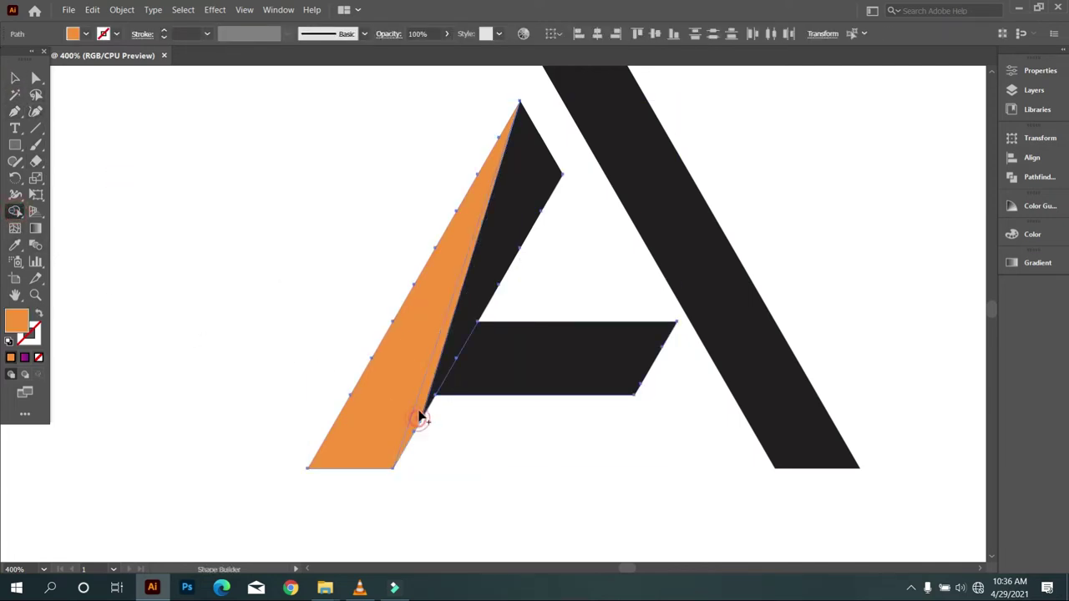
scroll(441, 334, up, 1)
click(15, 77)
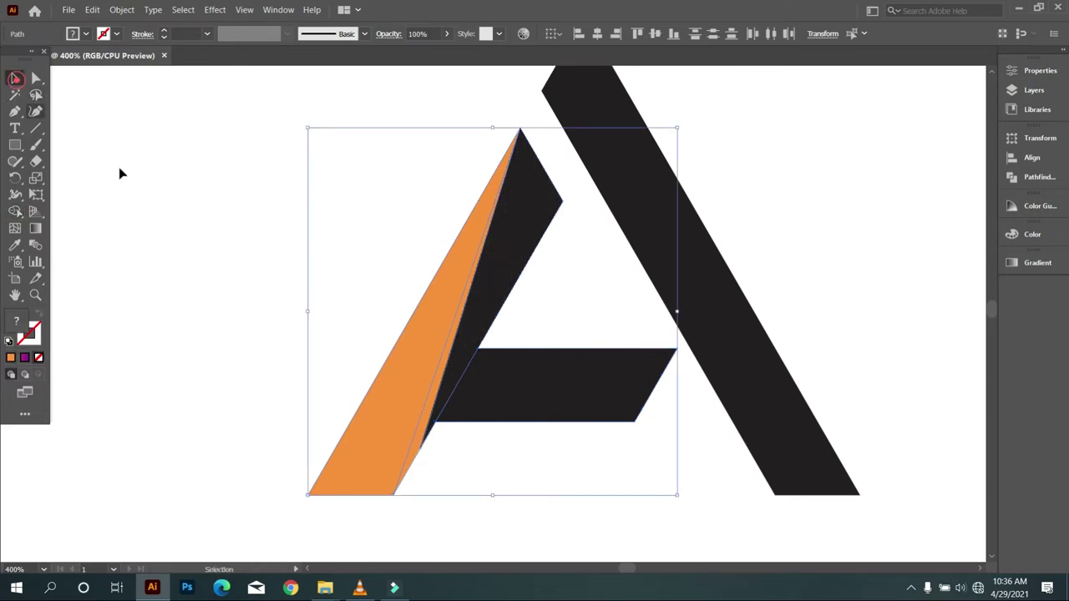
click(166, 205)
key(ctrl+minus)
drag(387, 376, 473, 429)
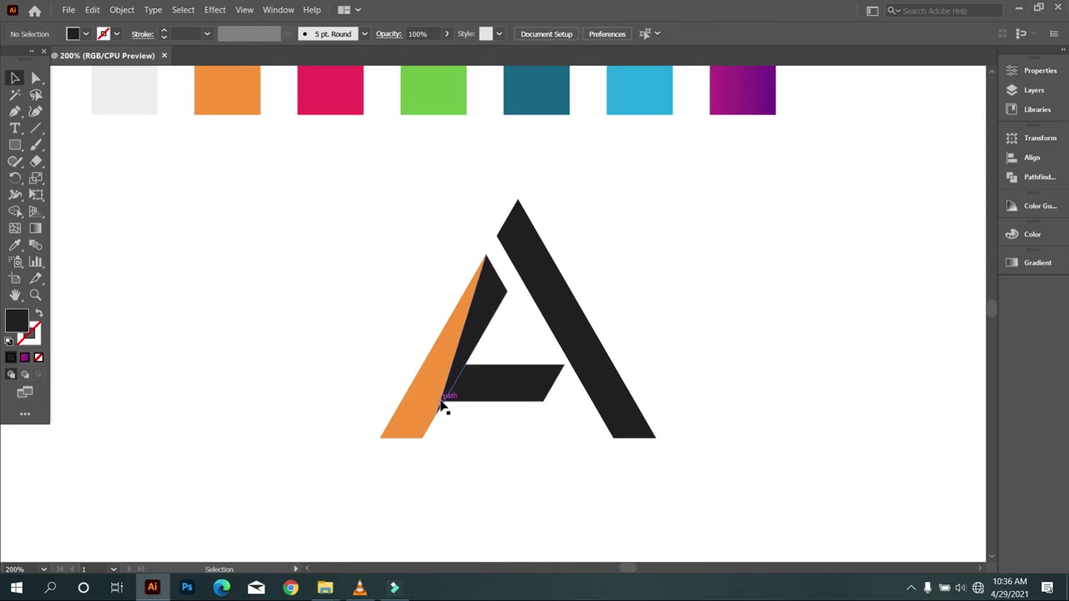
- Fill the left leg's inner triangle with the pink swatch using the Eyedropper
click(437, 412)
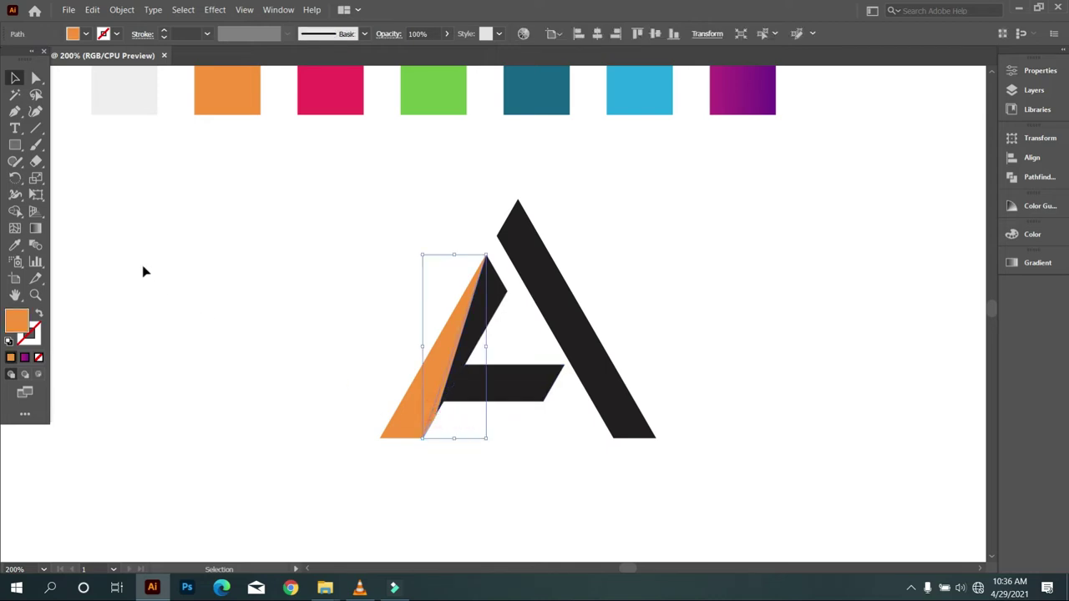
click(15, 245)
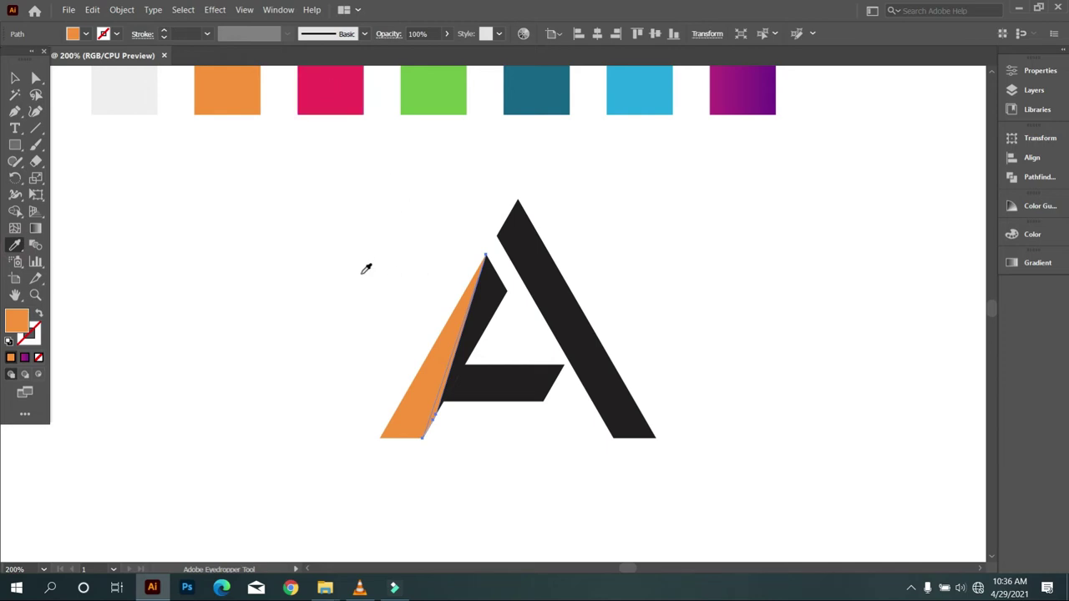
click(15, 78)
click(79, 160)
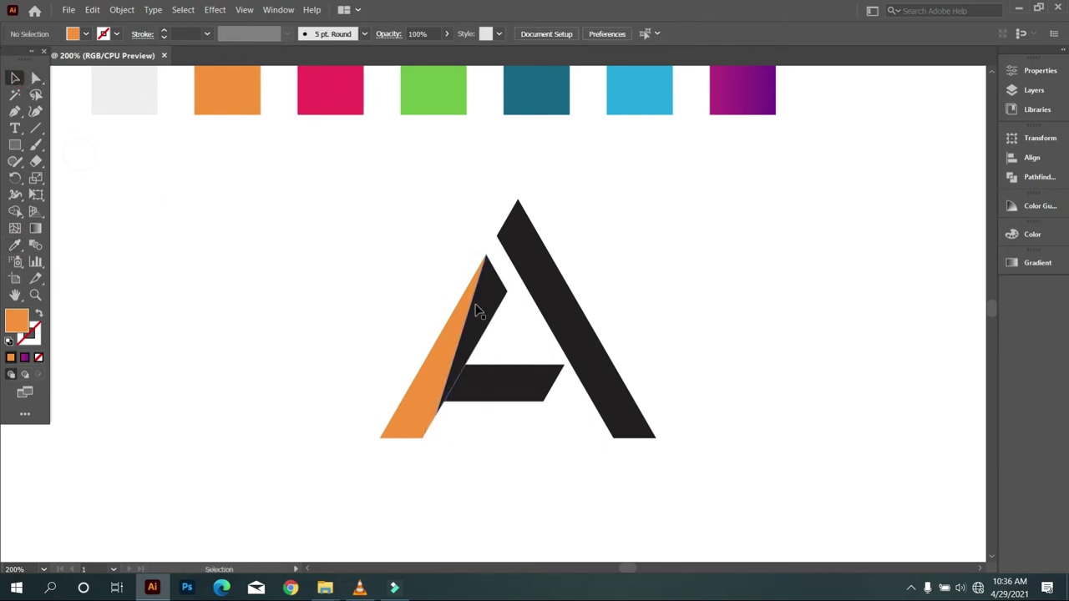
click(477, 309)
click(15, 245)
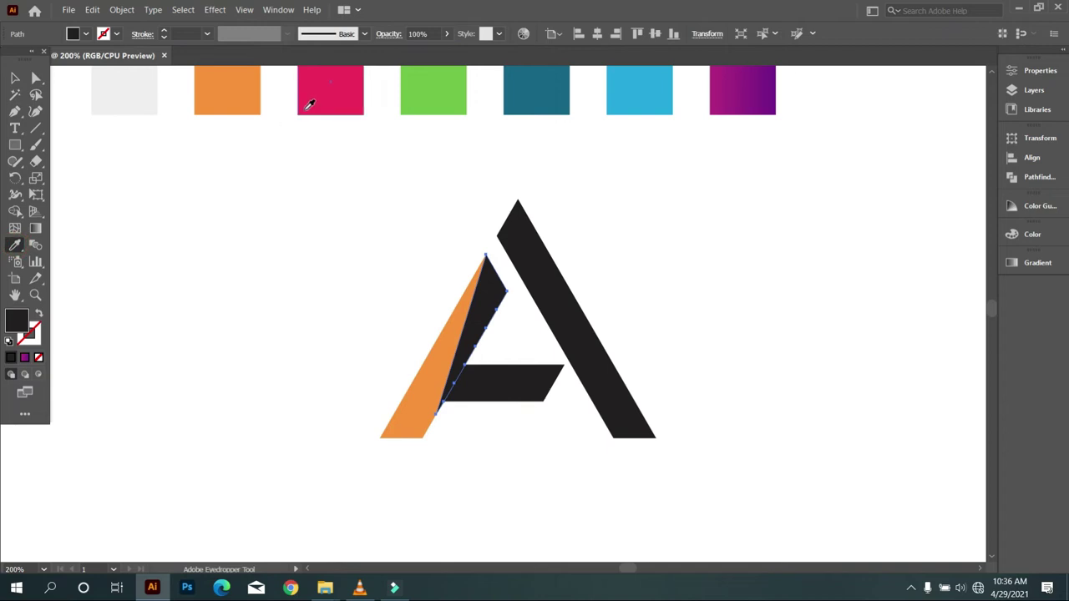
click(322, 99)
click(17, 78)
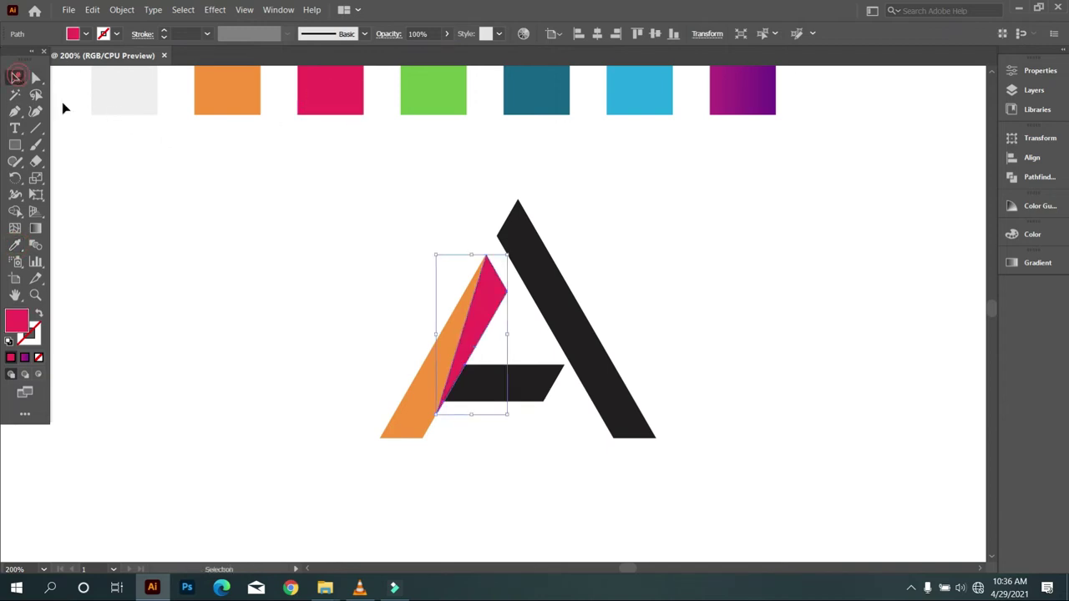
click(232, 238)
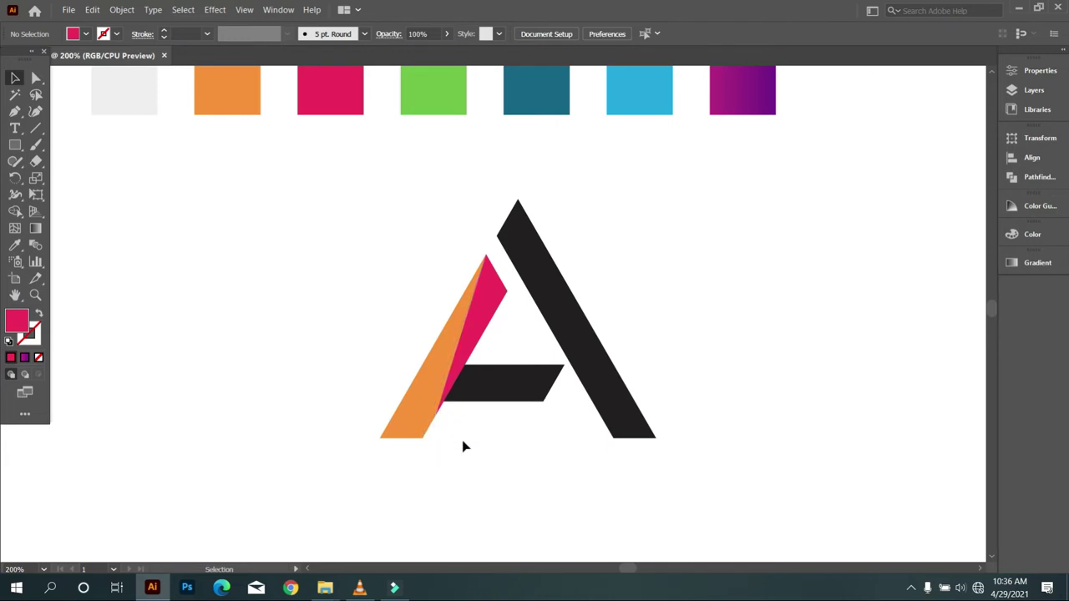
- Make the thin sliver beside the orange strip pink to match the triangle
scroll(465, 447, up, 3)
click(375, 370)
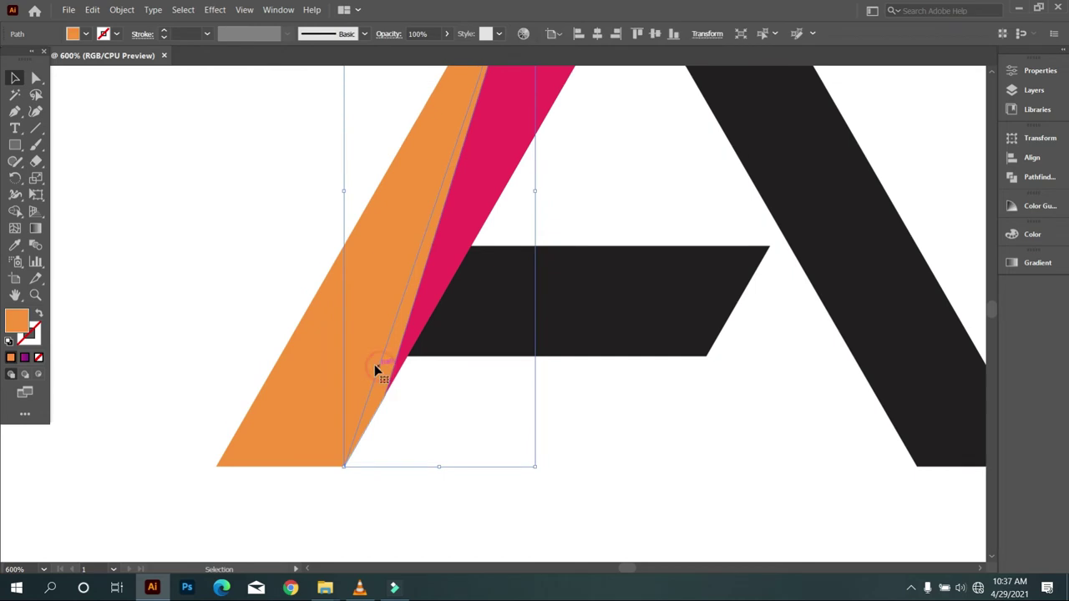
click(15, 244)
click(523, 148)
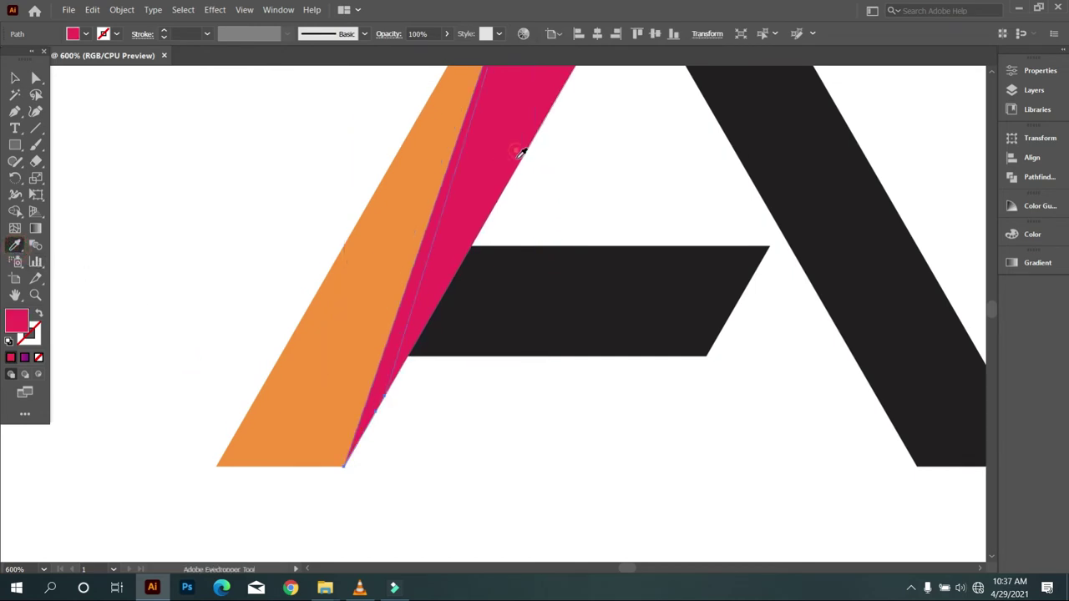
click(15, 77)
click(106, 167)
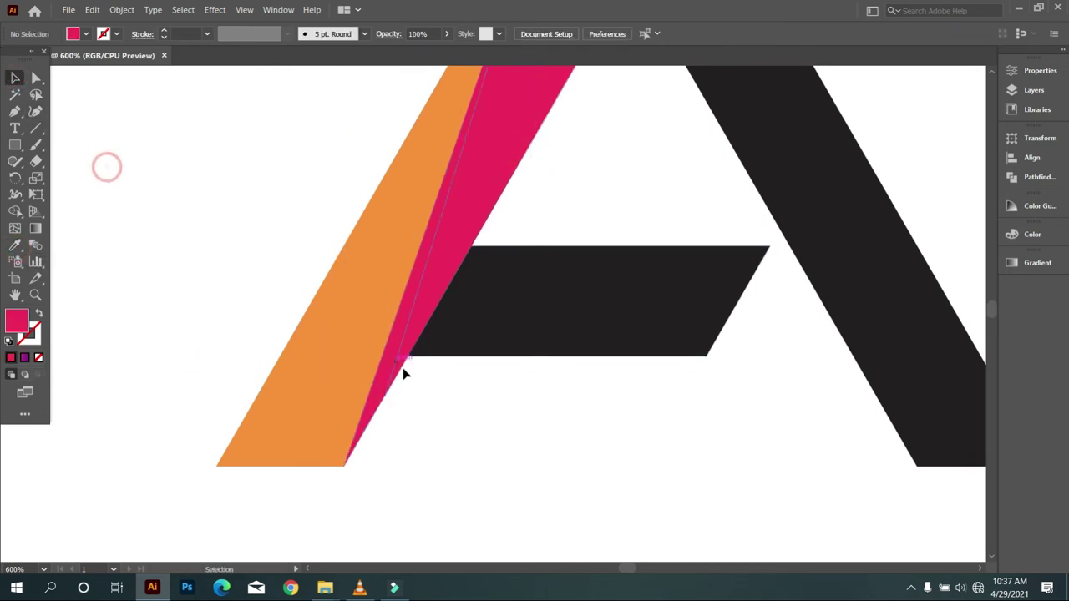
click(384, 382)
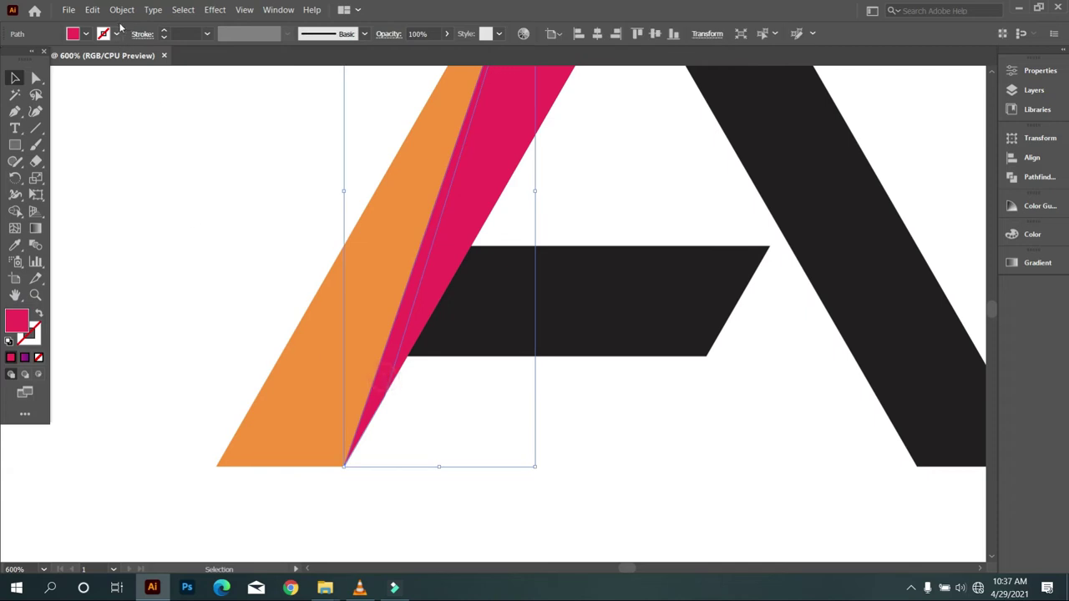
- Copy the pink sliver and paste a copy in place
click(92, 10)
click(115, 68)
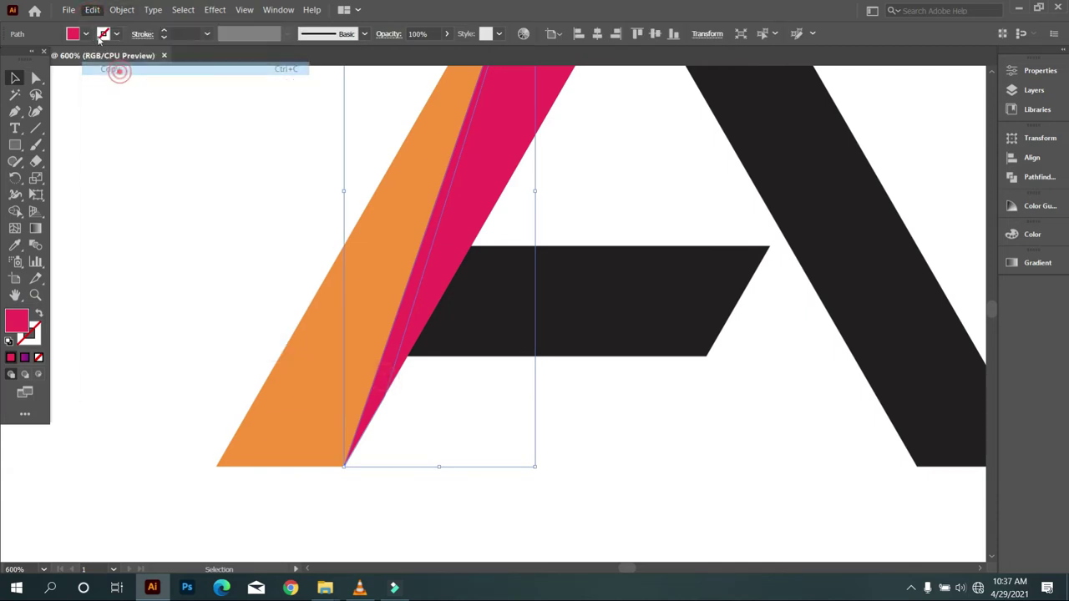
click(92, 10)
click(149, 122)
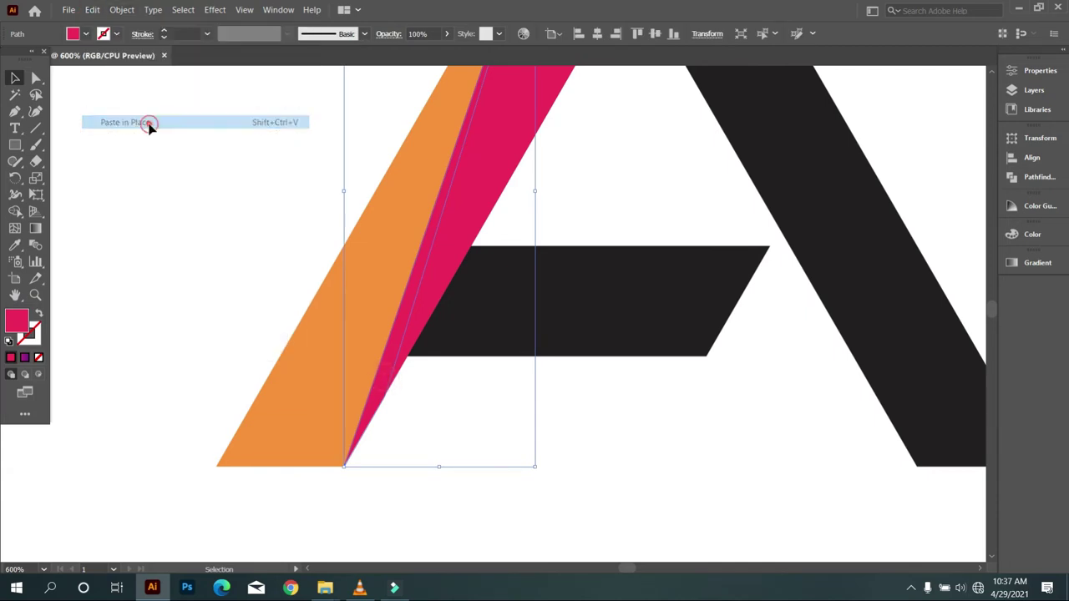
click(576, 470)
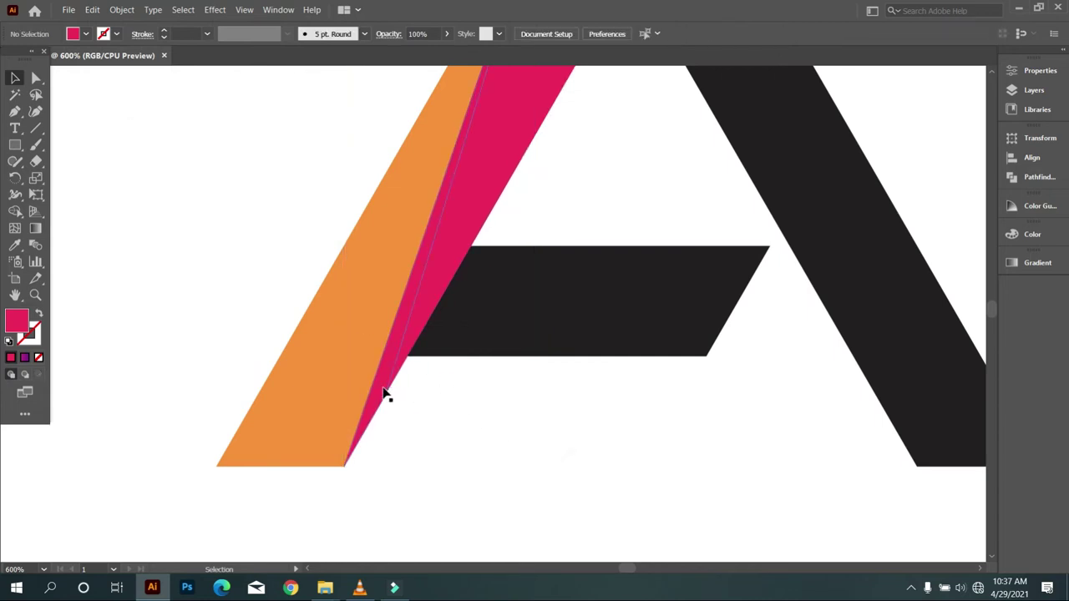
click(384, 388)
- Make the sliver copy black like the crossbar and set its opacity to 60%, then 40%
click(15, 245)
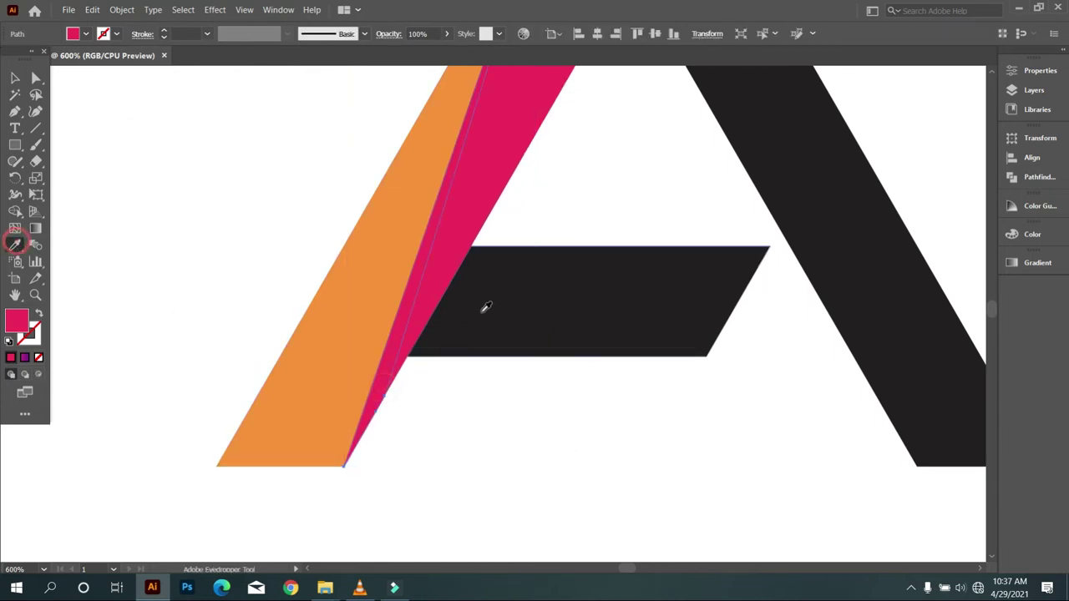
click(484, 307)
alt+scroll(584, 330, down, 2)
click(15, 78)
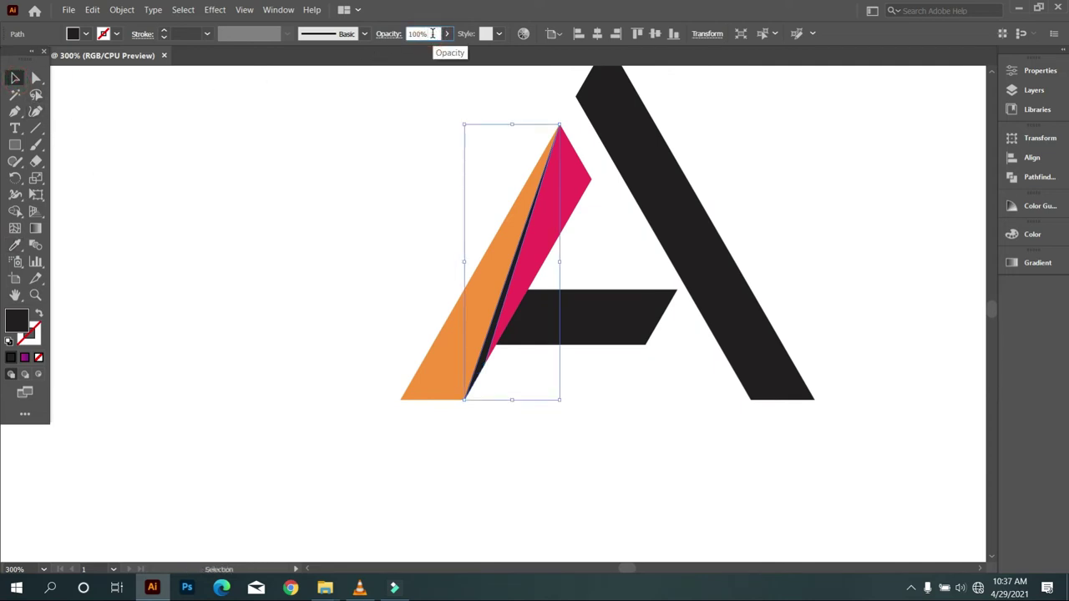
text(60)
click(389, 179)
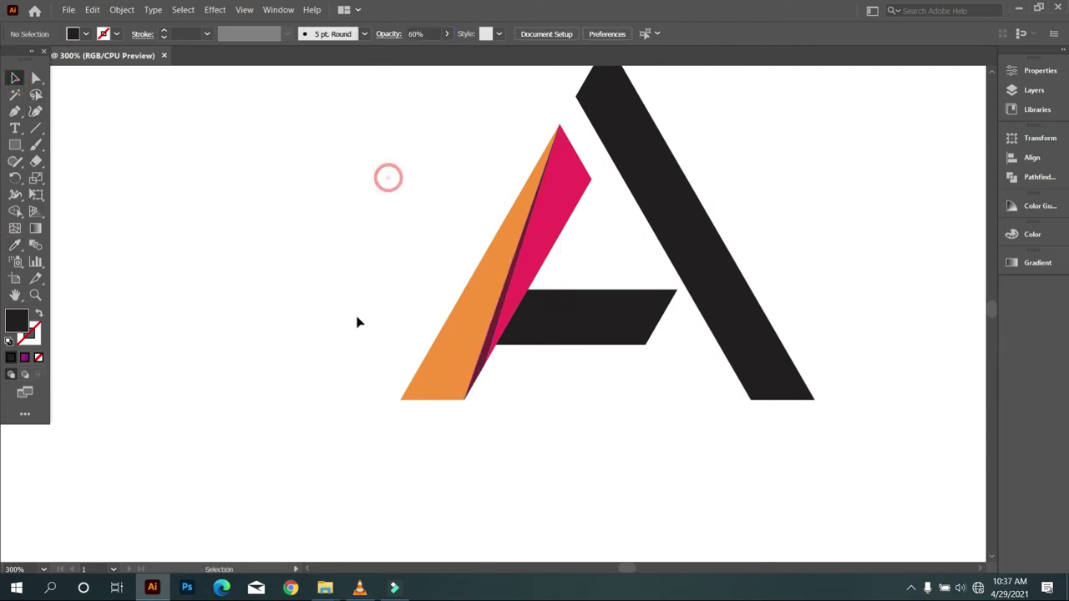
click(484, 364)
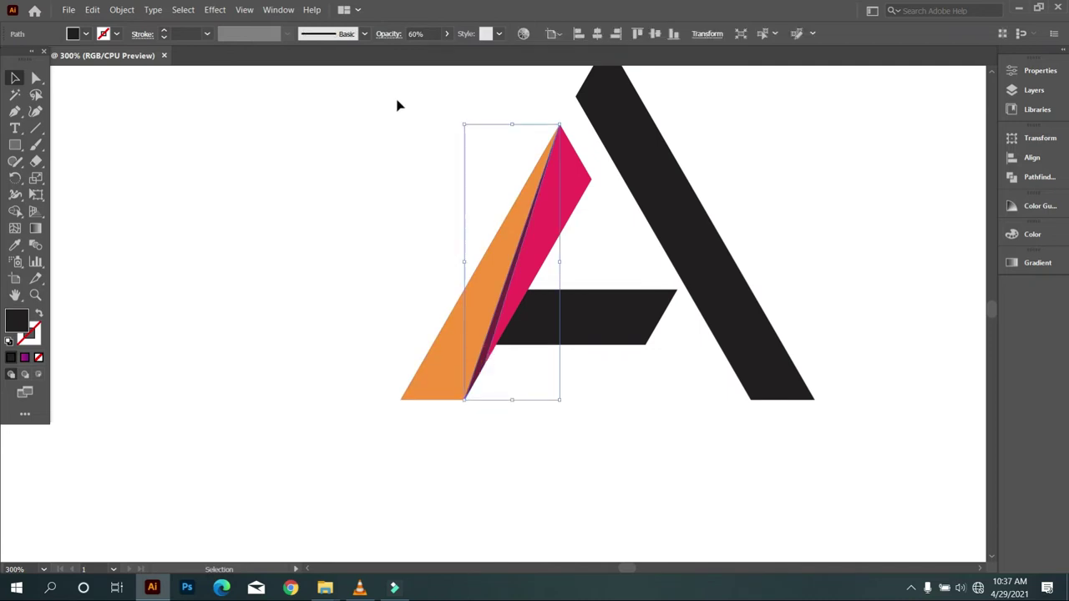
click(390, 175)
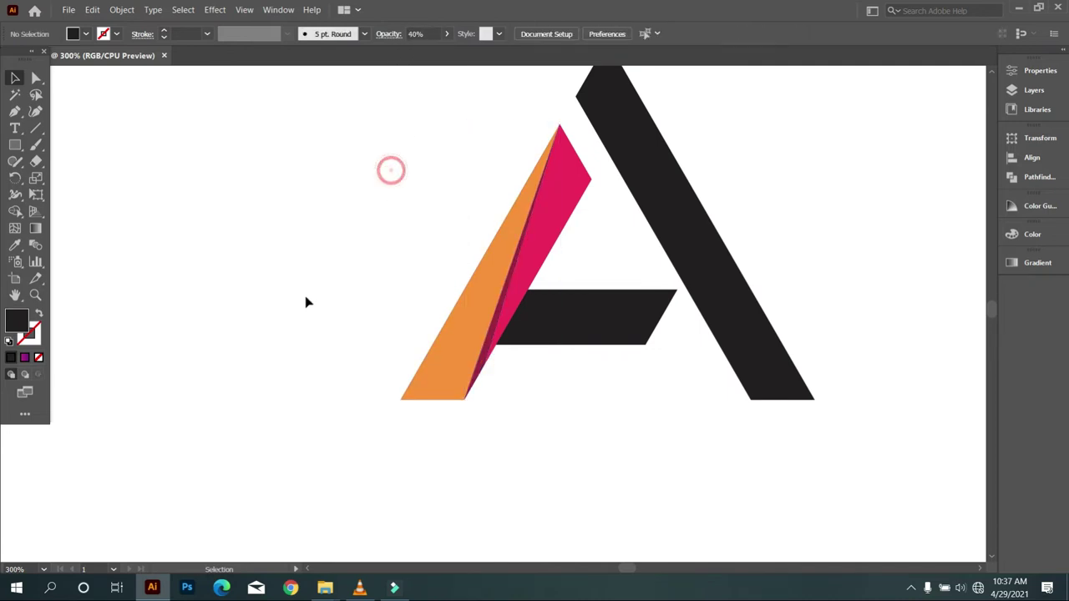
scroll(403, 361, down, 1)
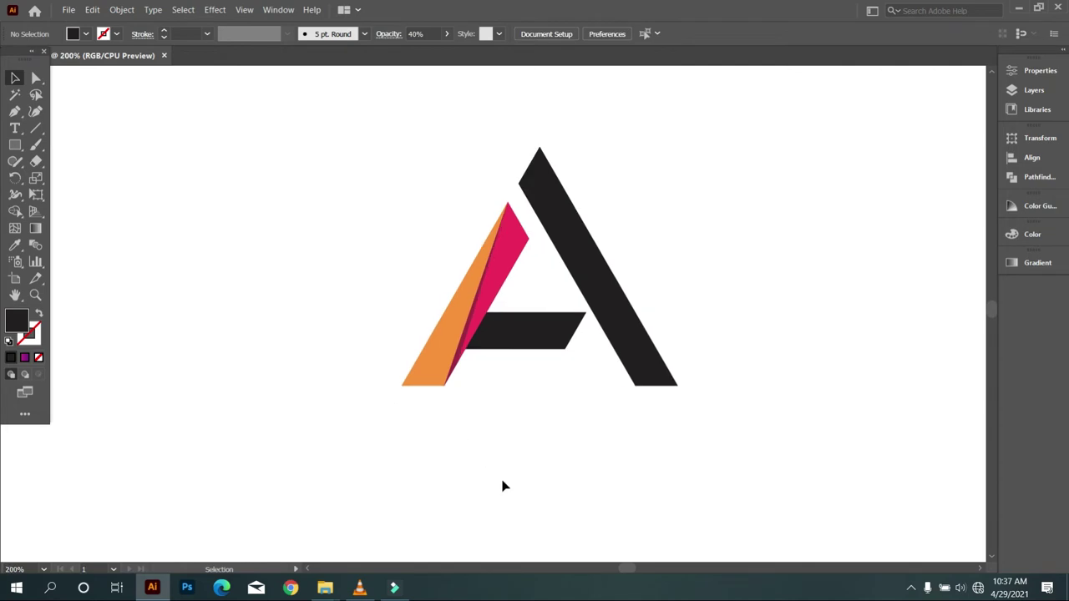
scroll(501, 484, down, 2)
scroll(525, 417, up, 2)
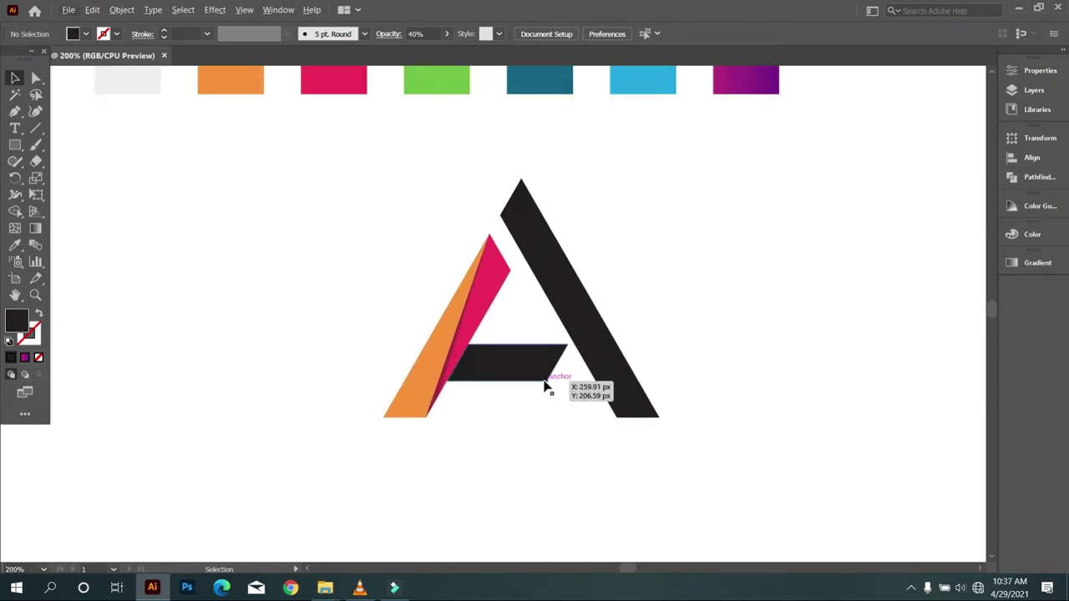
scroll(677, 353, up, 1)
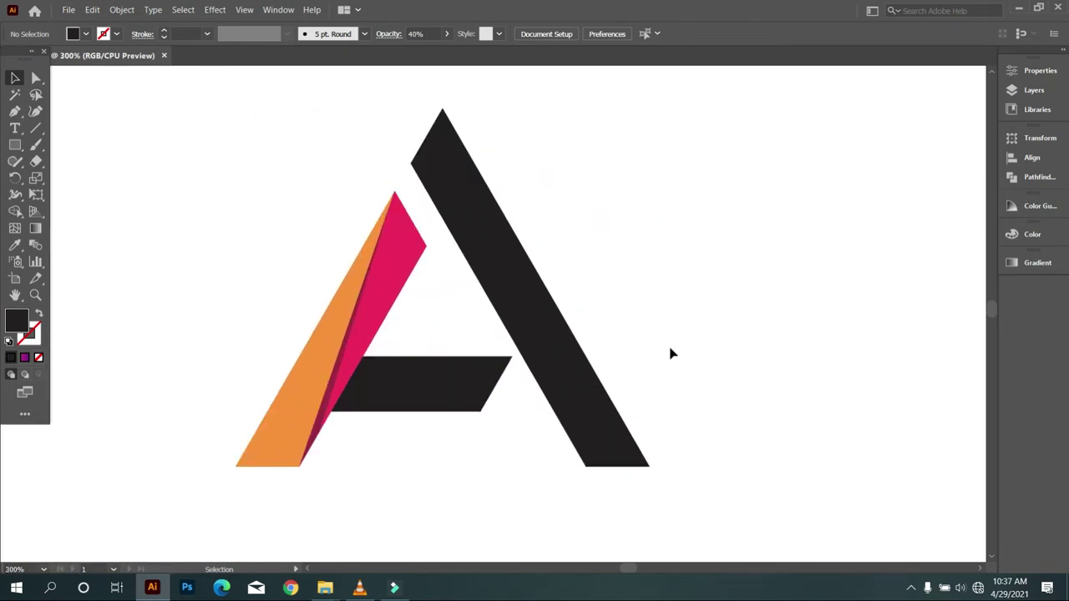
- Draw two Pen cut lines across the right leg, from its apex and outer edge to its foot
click(15, 111)
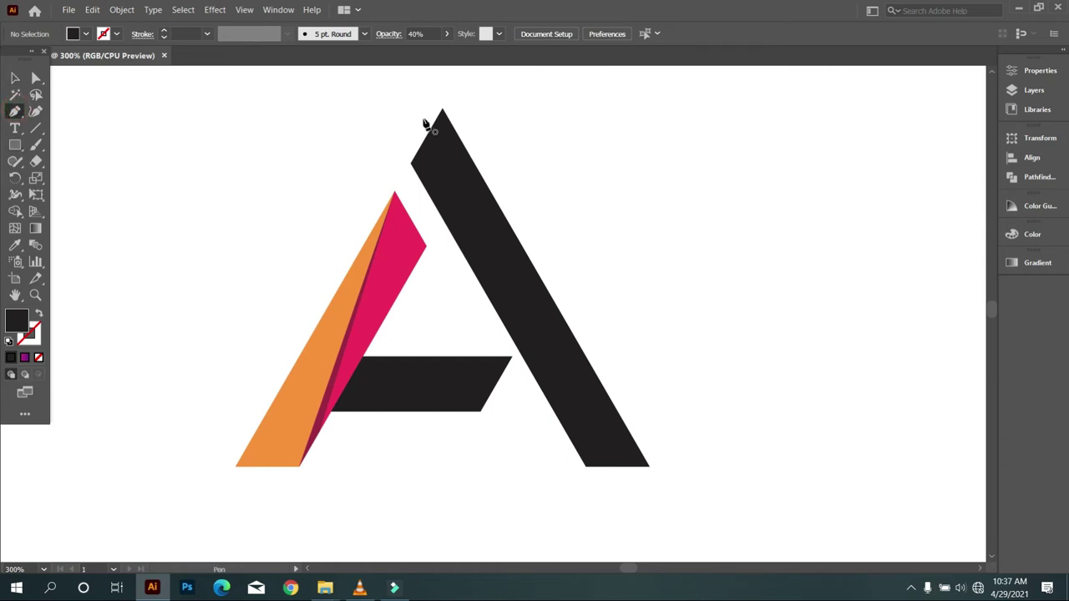
click(442, 110)
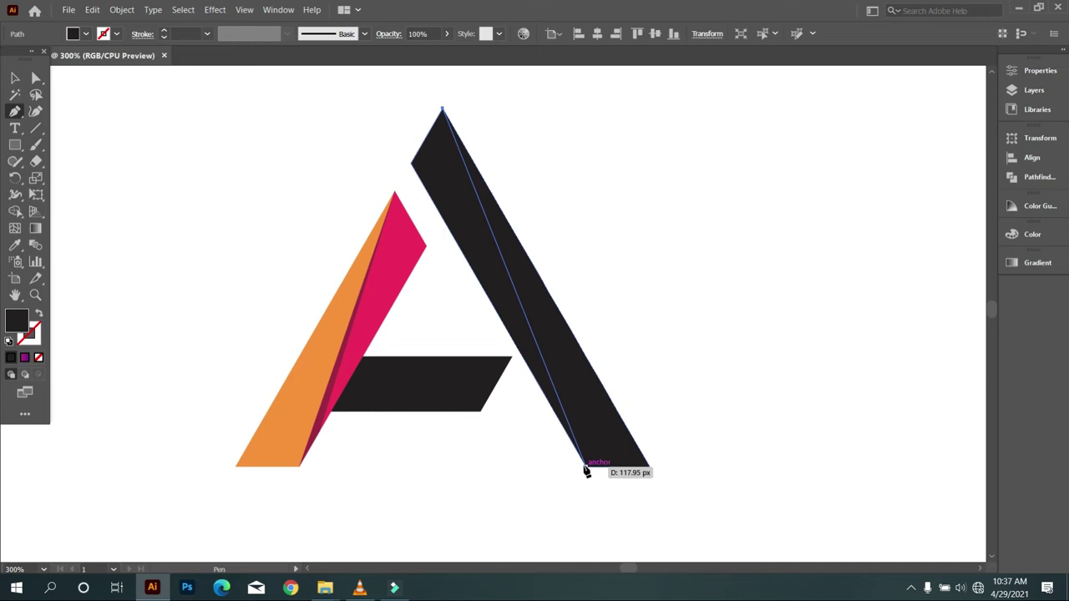
click(586, 466)
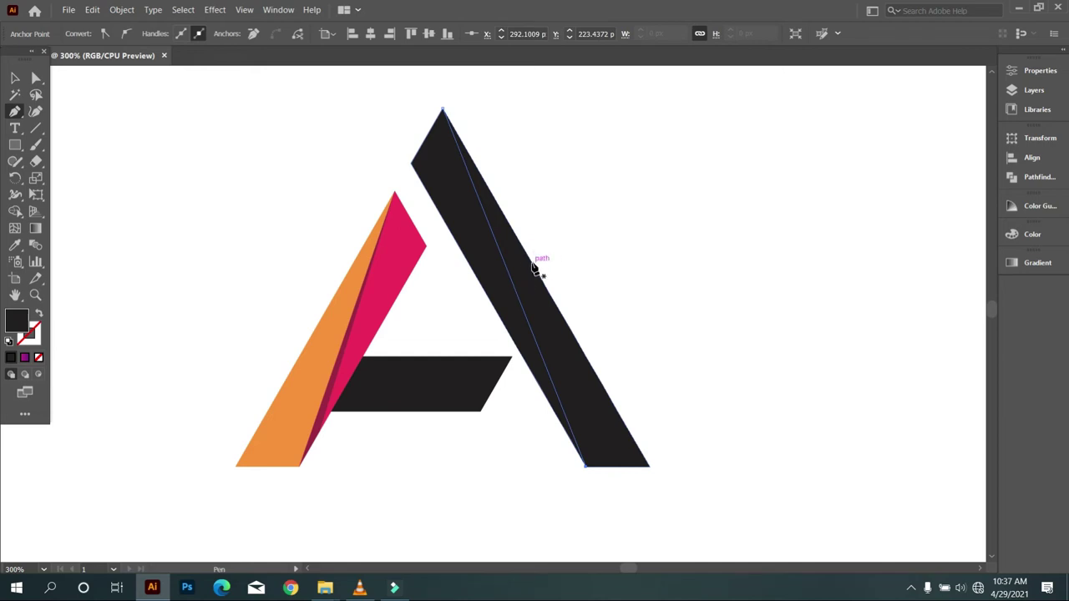
drag(526, 258, 588, 471)
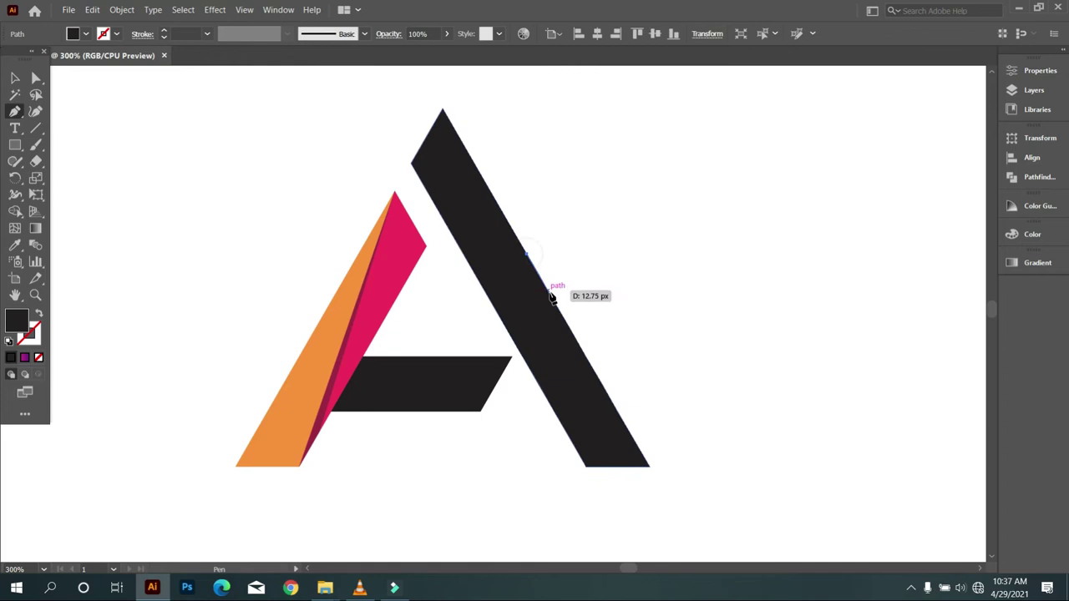
click(587, 469)
- Select the whole A and split the right leg into facets with Shape Builder
click(15, 78)
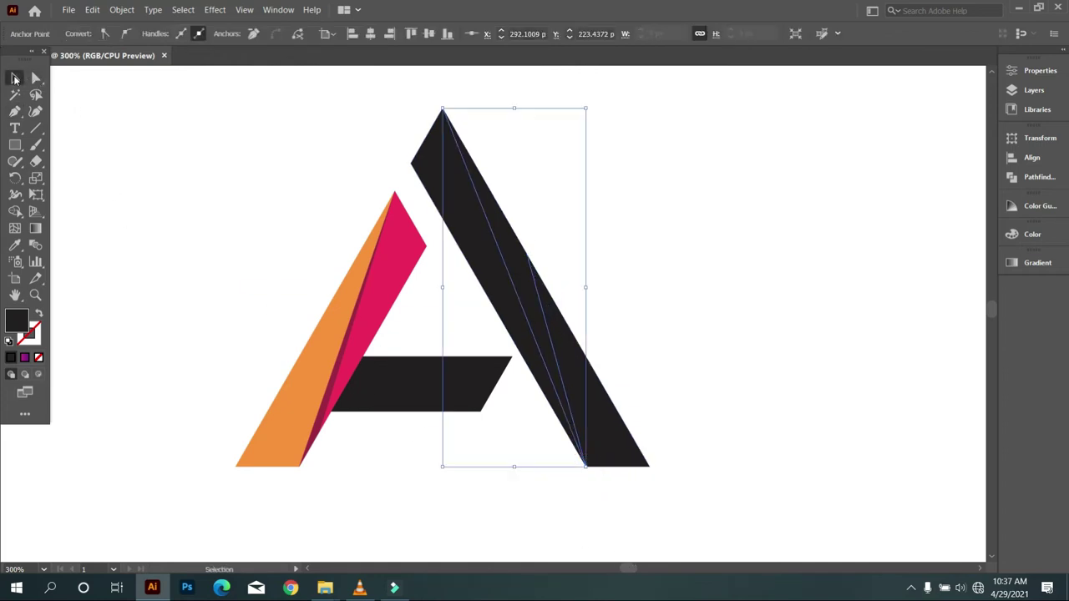
click(73, 117)
drag(376, 116, 680, 464)
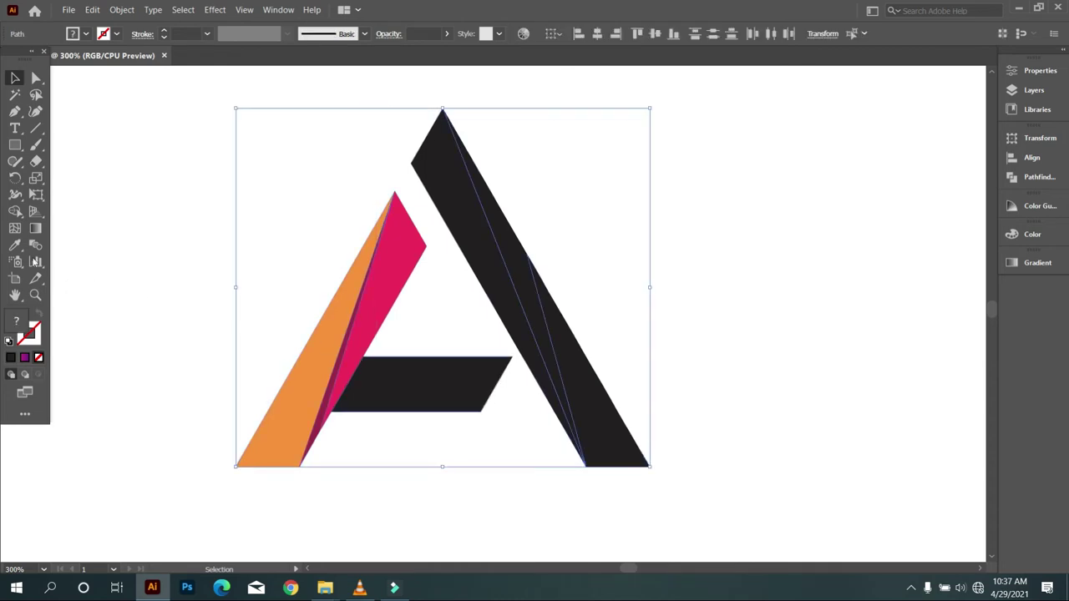
click(15, 212)
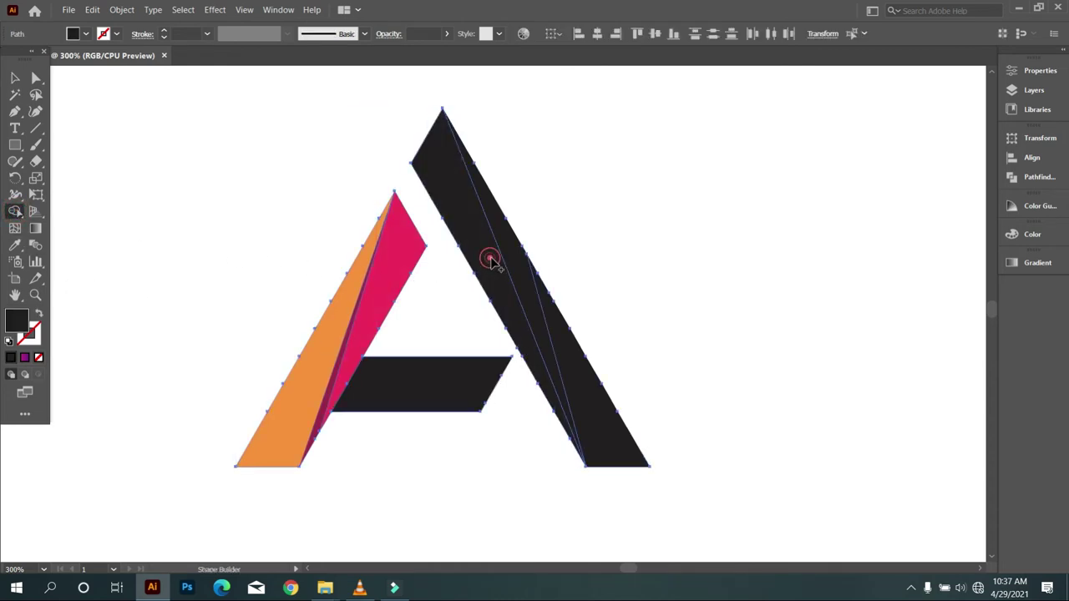
click(583, 378)
click(15, 78)
click(156, 155)
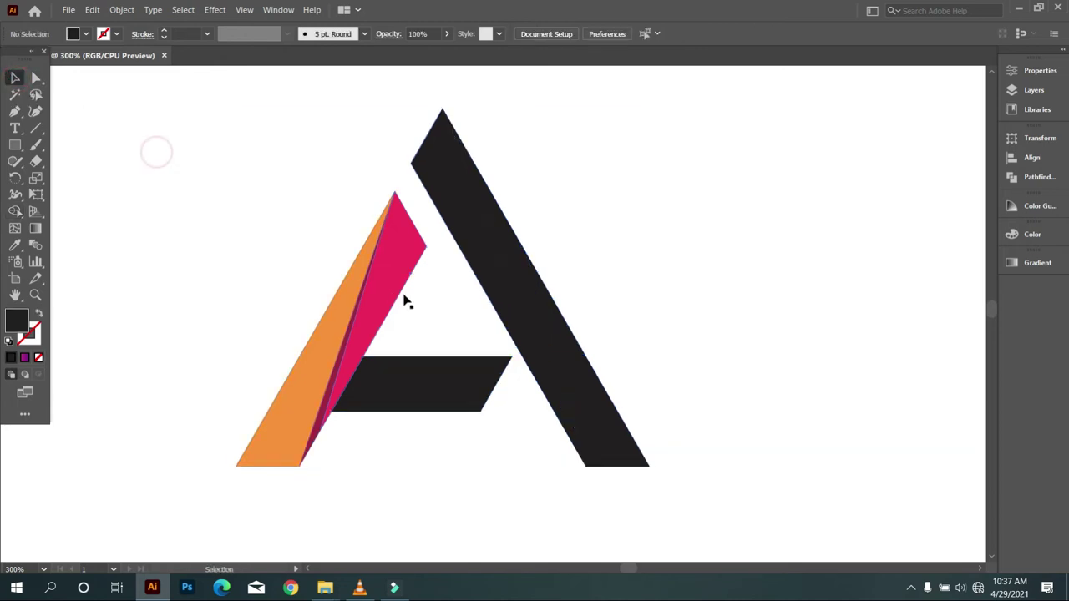
key(ctrl+1)
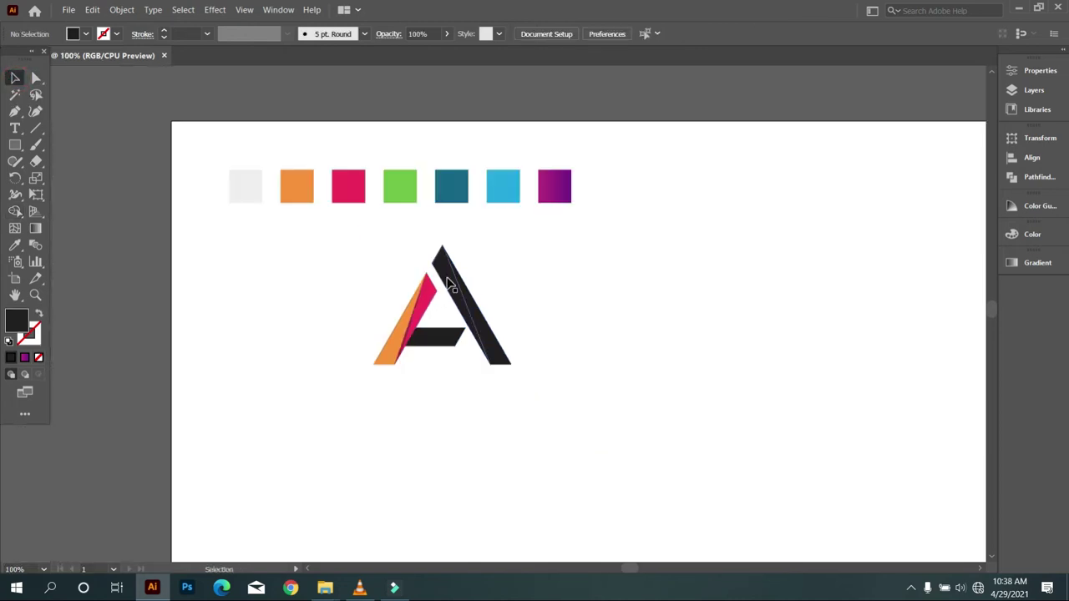
- Colour the right leg's inner facet green and its lower-right facet cyan from the swatch squares
click(449, 282)
click(15, 244)
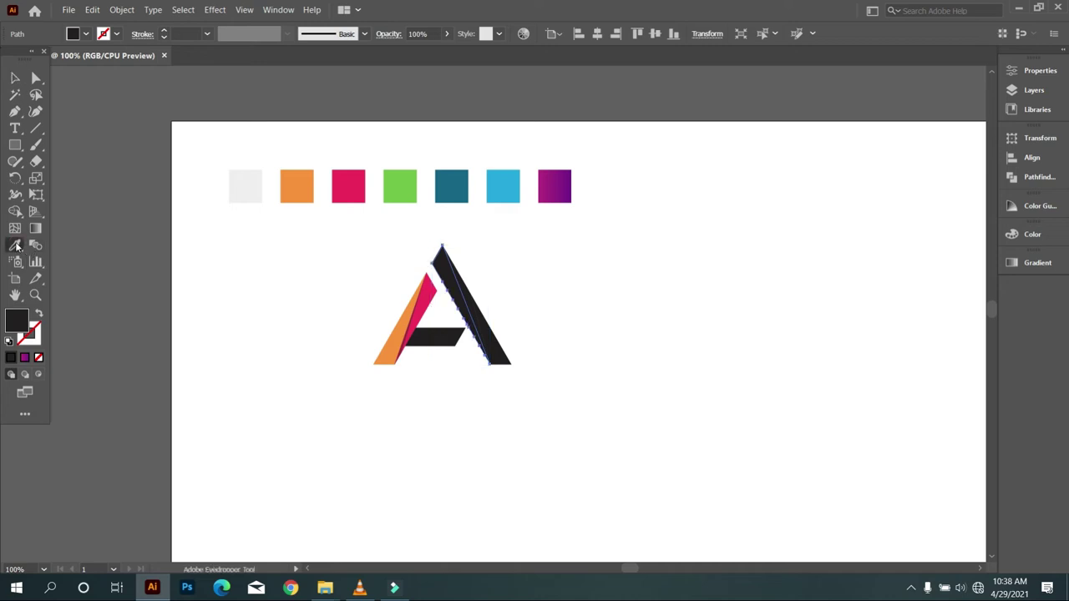
click(391, 185)
key(v)
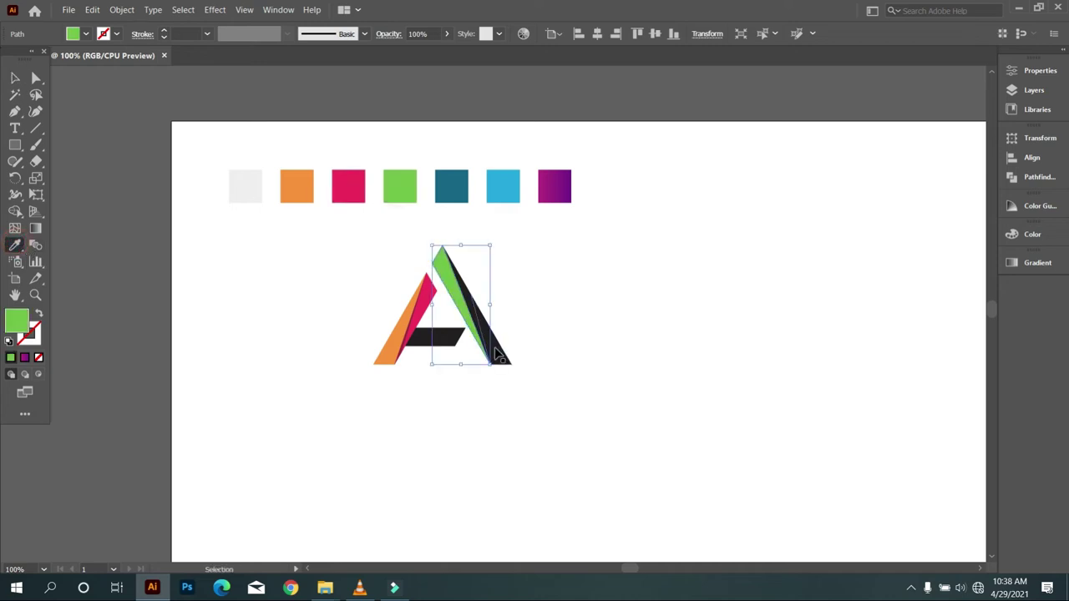
ctrl+click(501, 359)
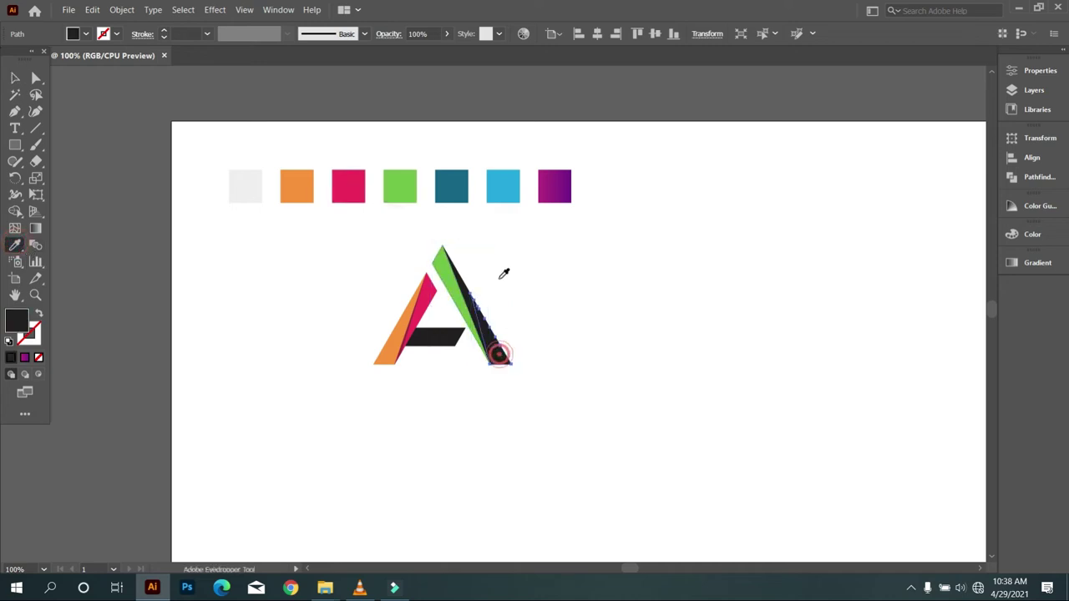
click(502, 184)
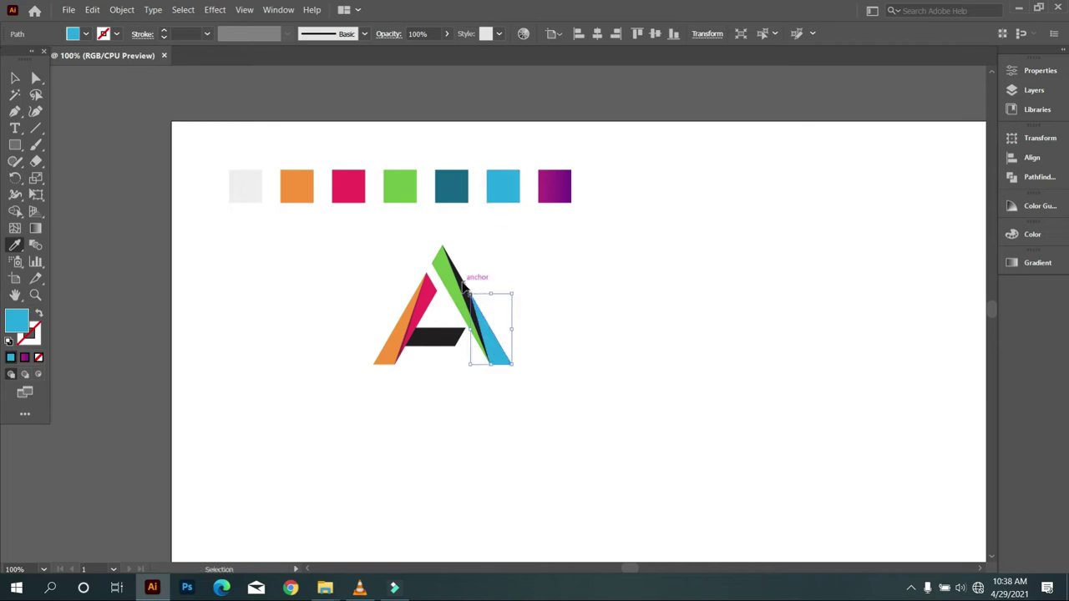
- Colour the right leg's long black stripe dark teal from the teal square
ctrl+click(463, 286)
ctrl+click(473, 313)
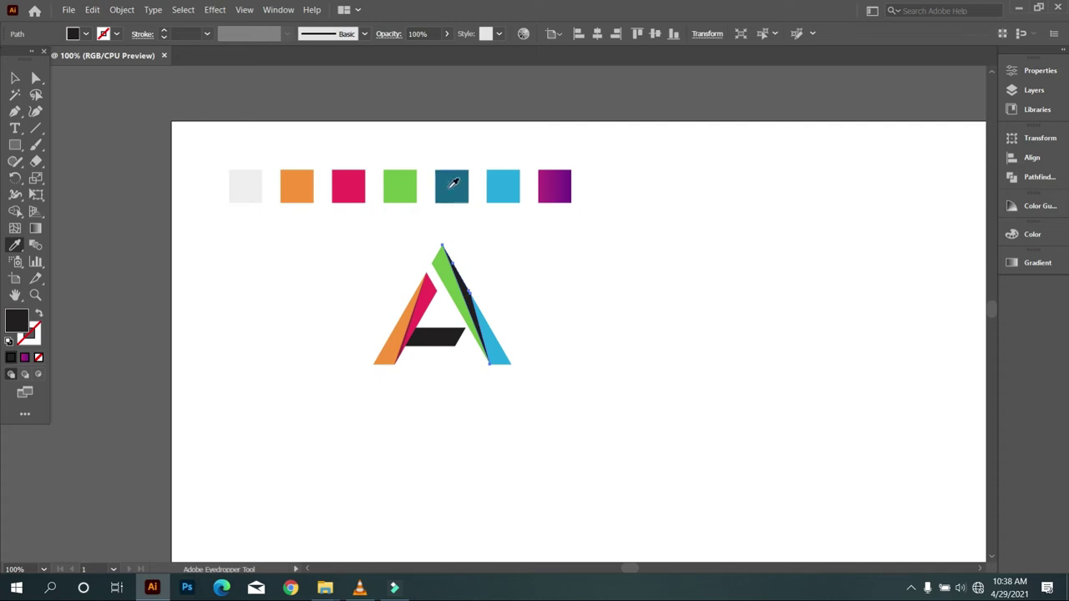
click(451, 187)
click(13, 78)
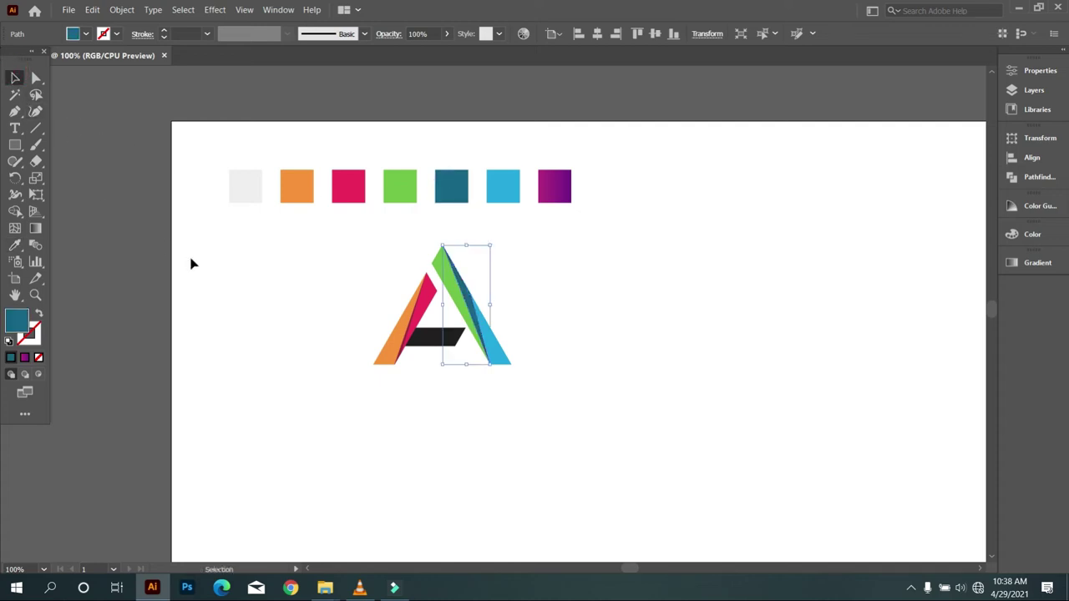
click(191, 261)
scroll(328, 332, up, 2)
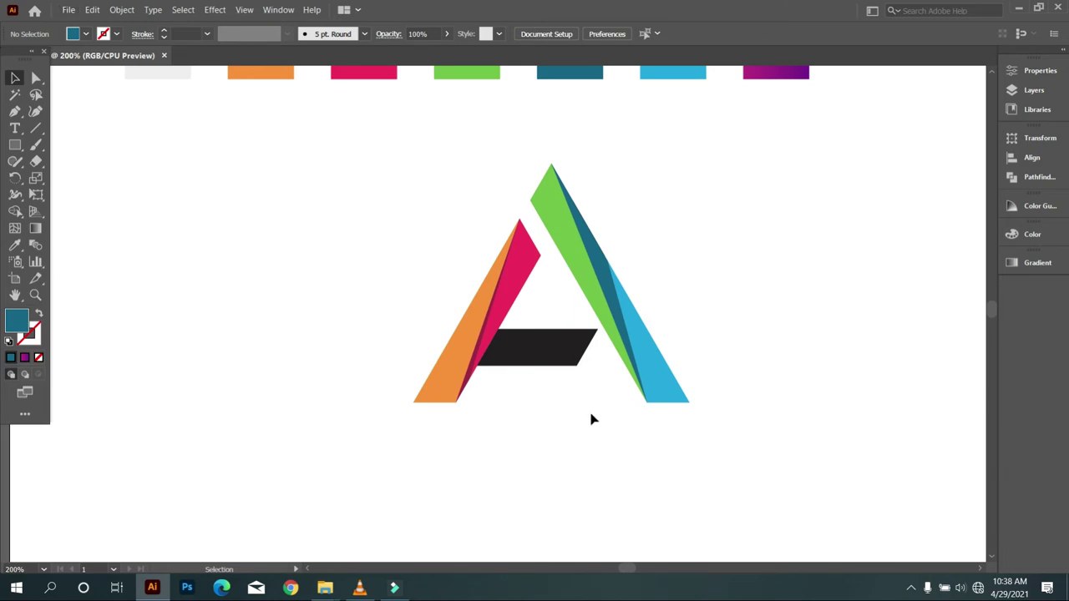
scroll(590, 418, up, 1)
click(556, 389)
scroll(556, 389, up, 2)
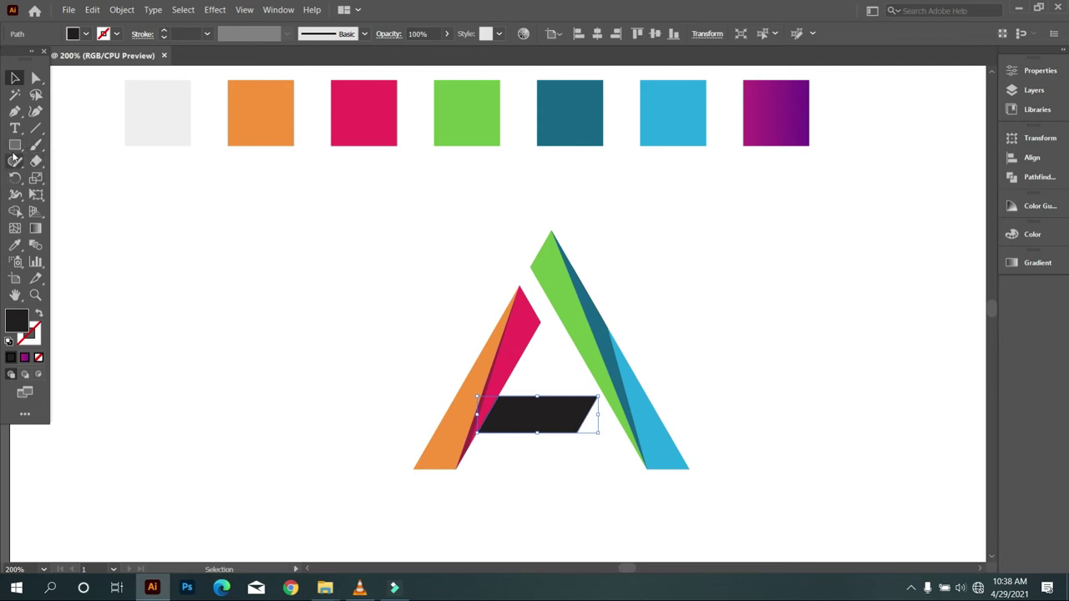
- Fill the crossbar with the purple gradient swatch and angle it diagonally, lower left to upper right
click(14, 245)
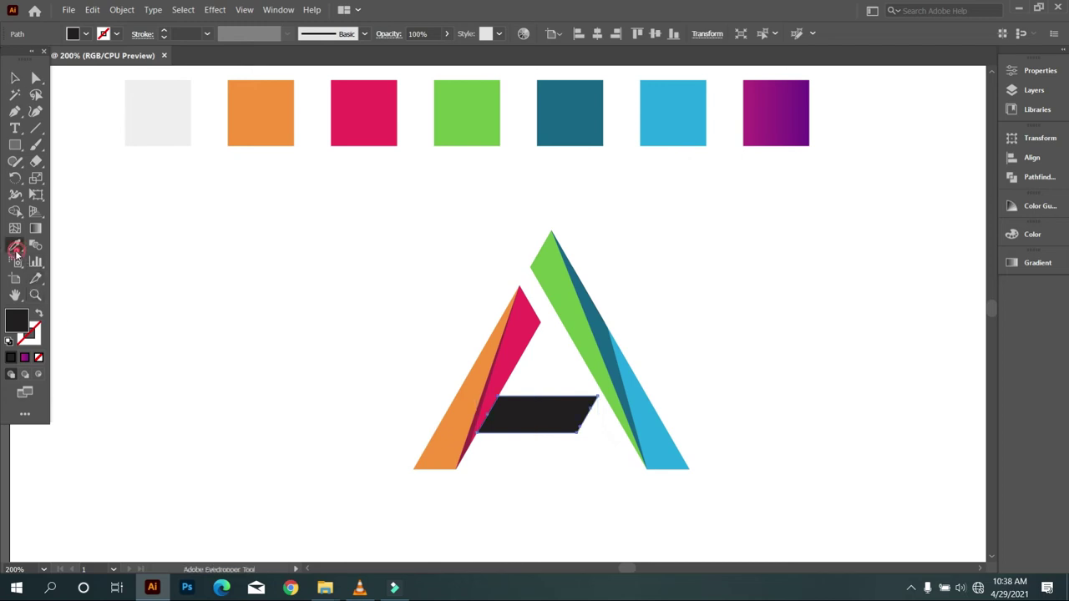
click(799, 115)
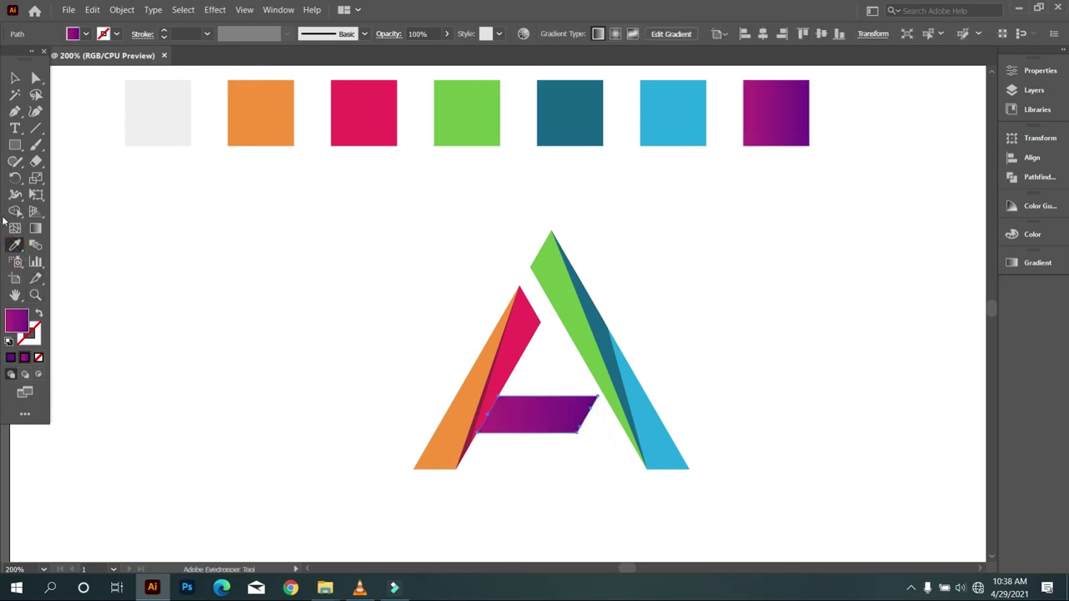
click(34, 229)
mouse_move(487, 474)
mouse_down()
mouse_move(615, 368)
mouse_move(521, 425)
mouse_move(597, 382)
mouse_up()
drag(521, 426, 591, 367)
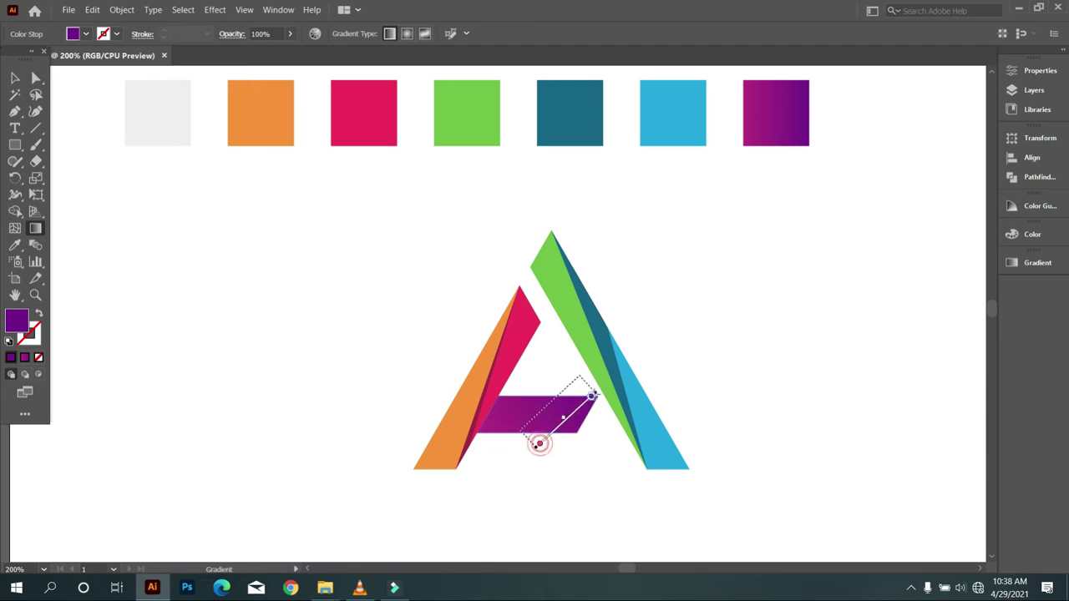
drag(486, 455, 573, 385)
drag(523, 426, 585, 374)
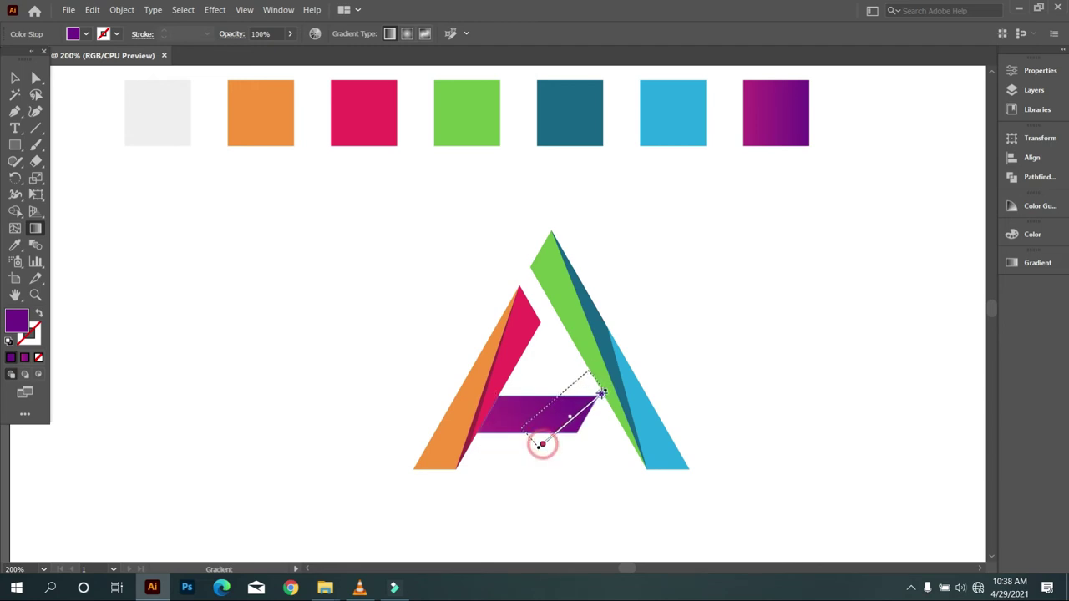
drag(491, 441, 594, 407)
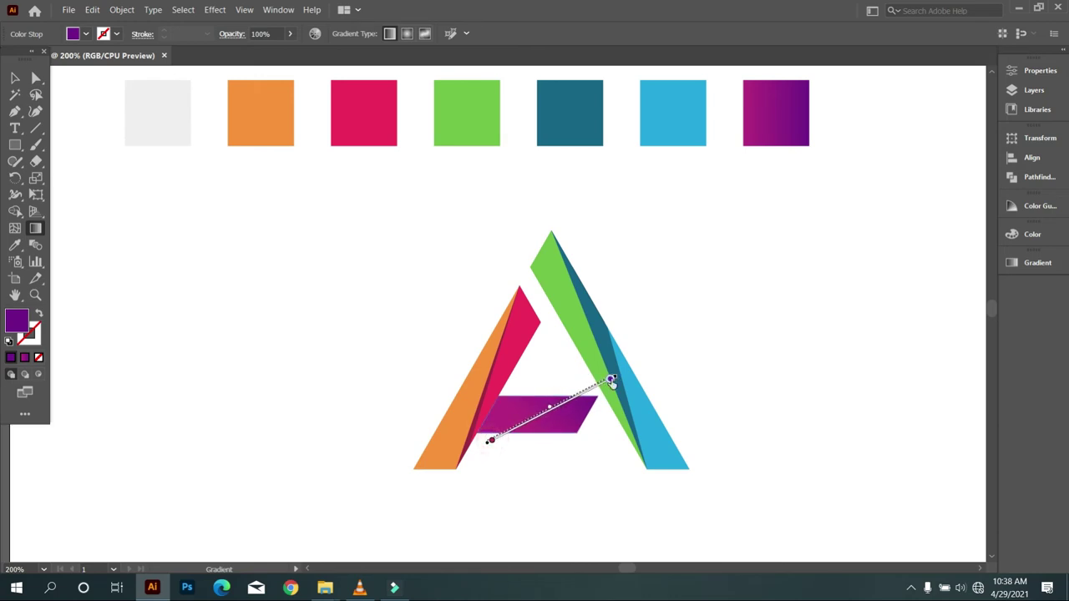
drag(518, 424, 619, 373)
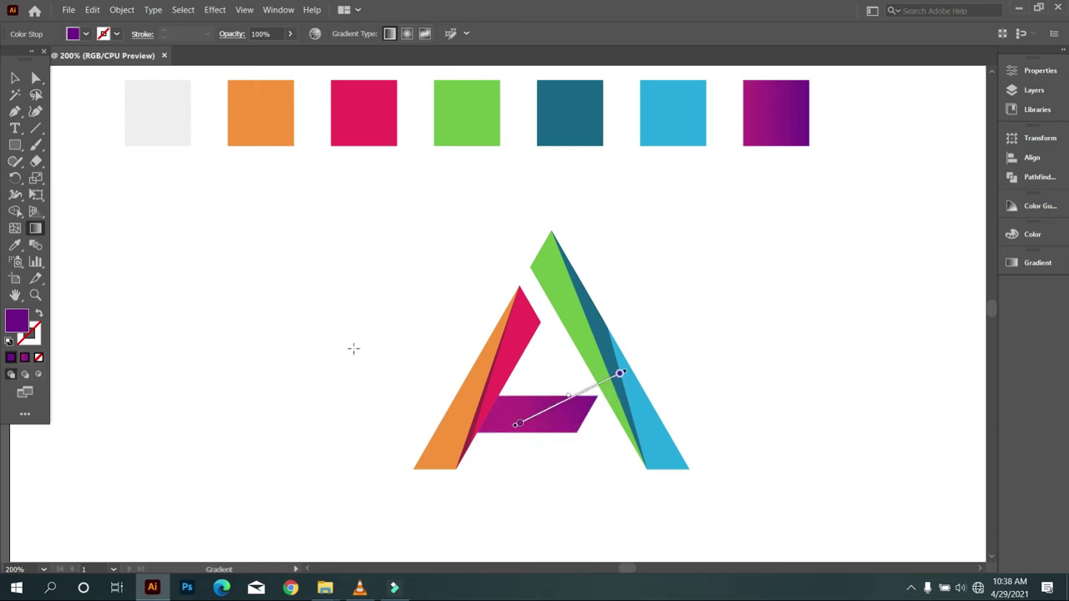
key(v)
click(100, 173)
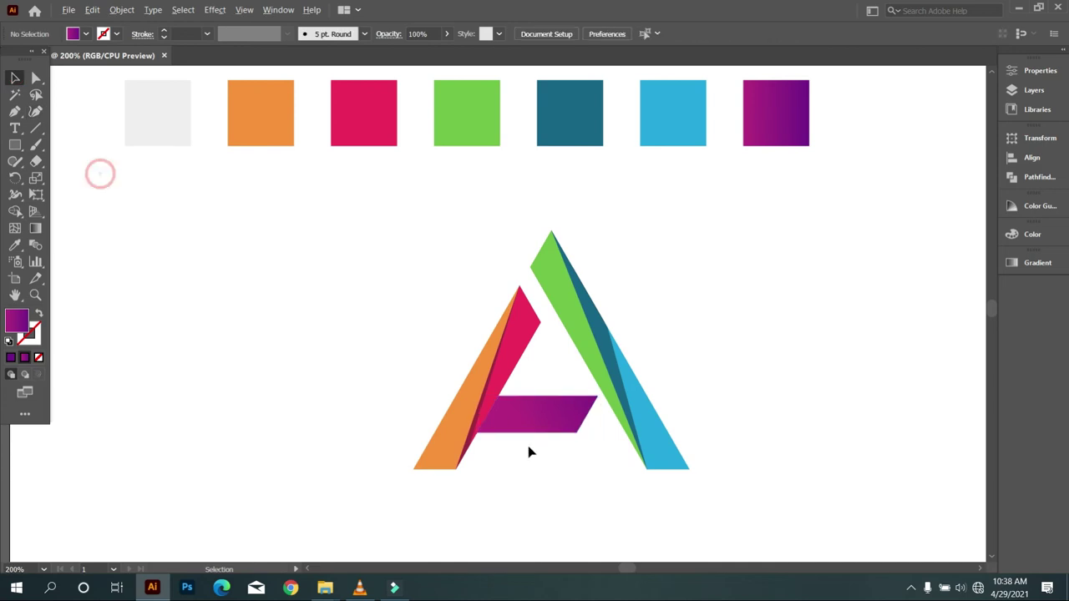
alt+scroll(529, 451, up, 2)
click(14, 111)
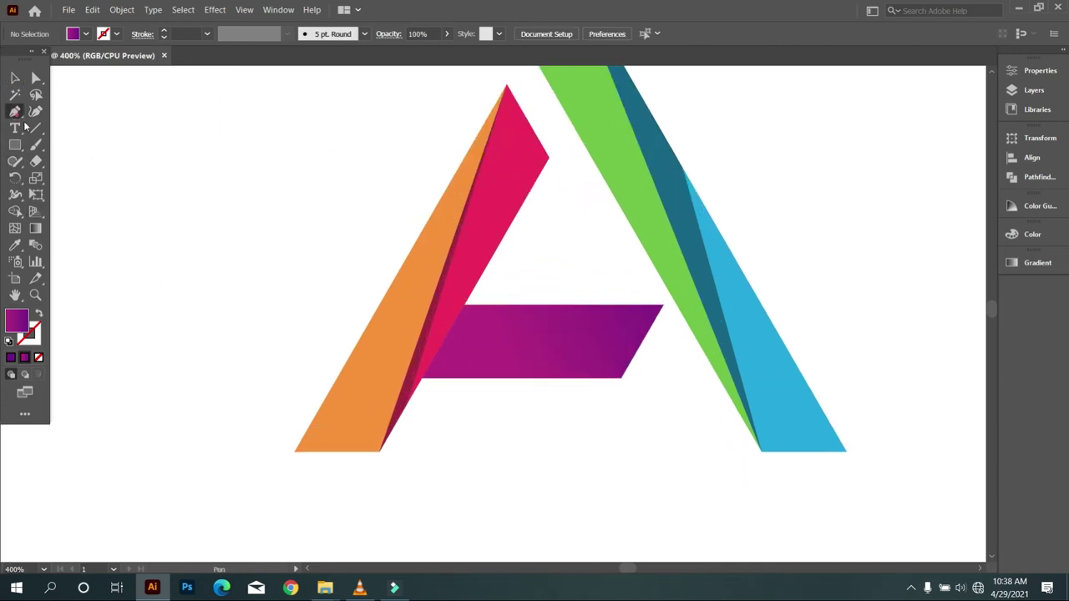
click(548, 286)
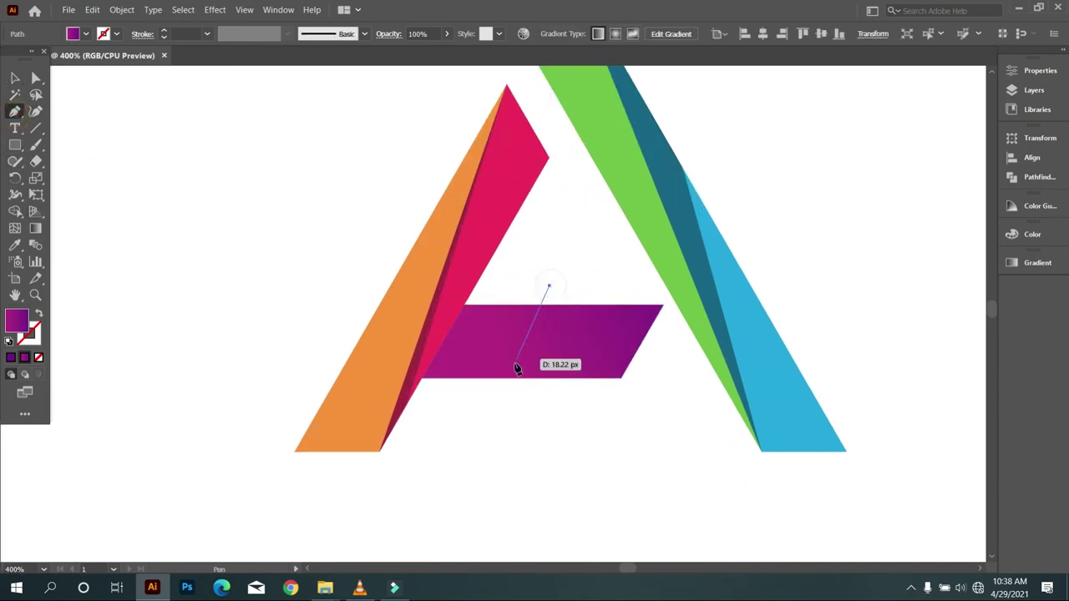
click(451, 430)
click(338, 384)
click(309, 284)
click(481, 235)
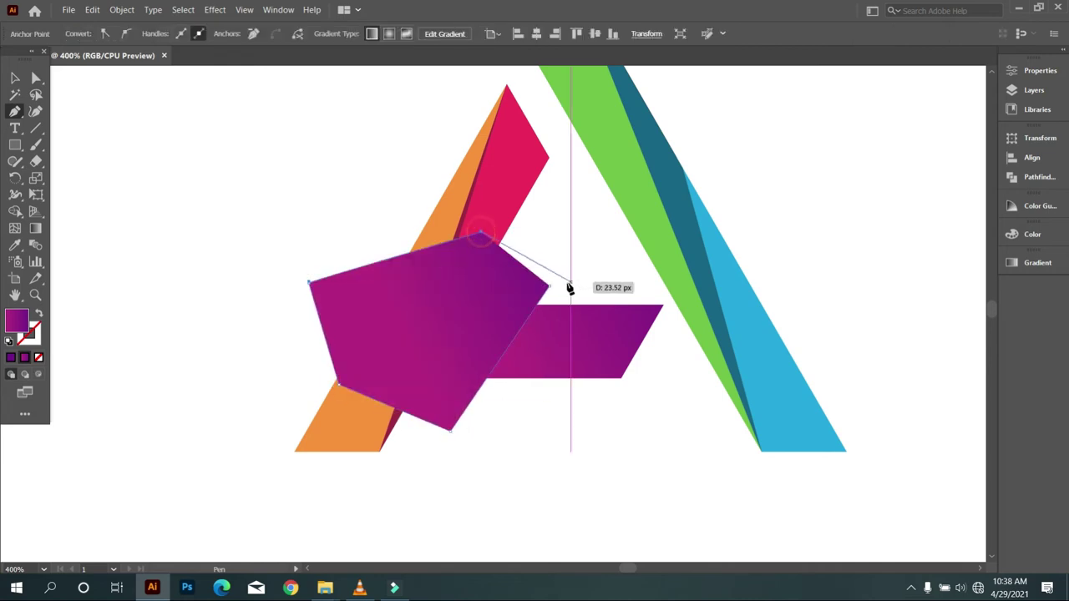
click(549, 287)
click(14, 78)
click(36, 127)
drag(161, 188, 389, 403)
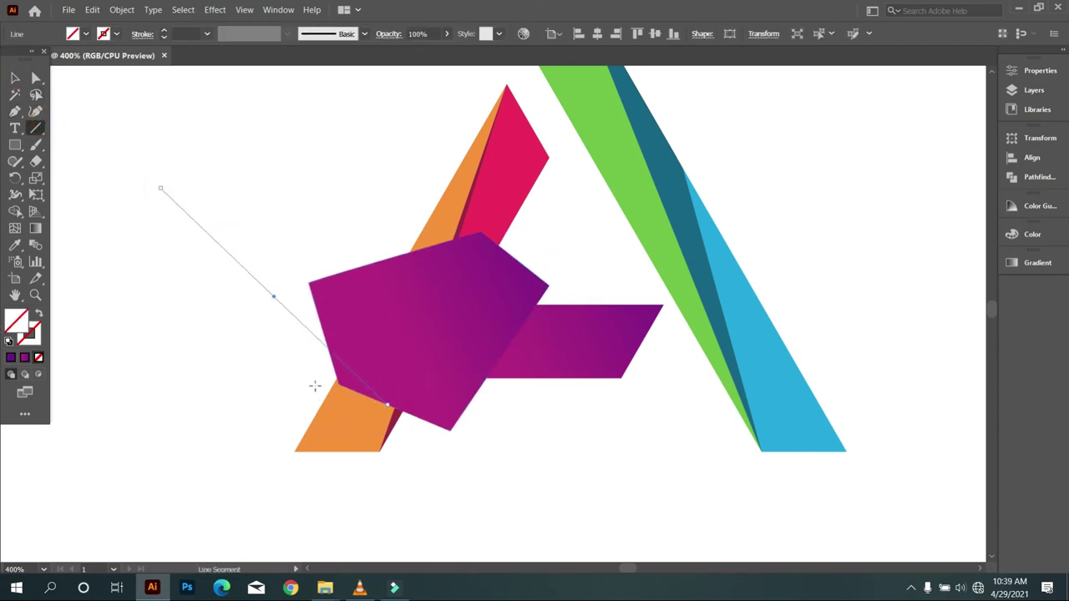
key(ctrl+z)
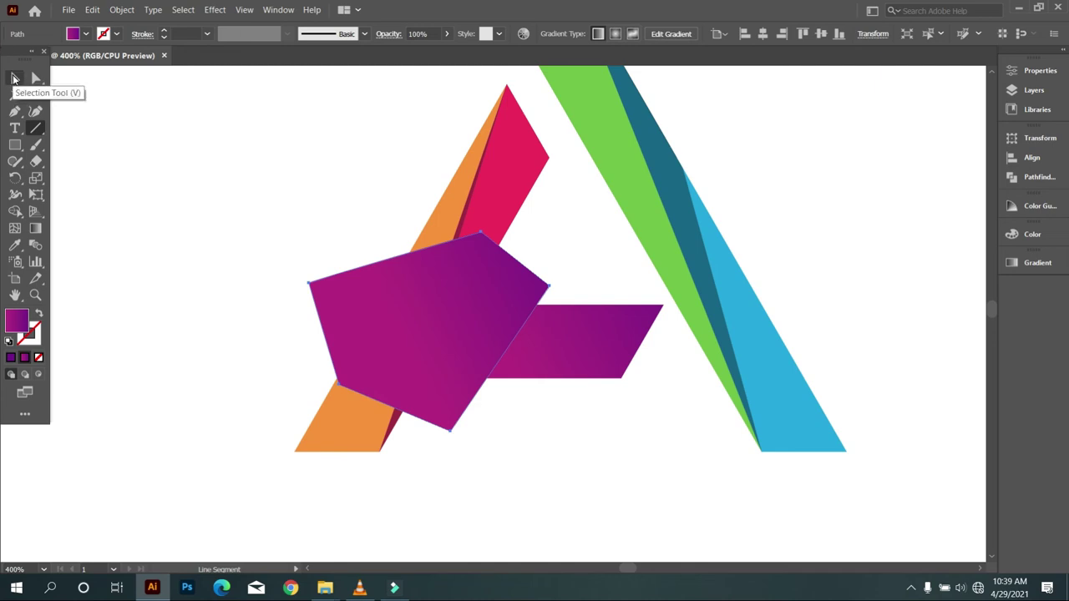
click(12, 78)
drag(281, 203, 559, 455)
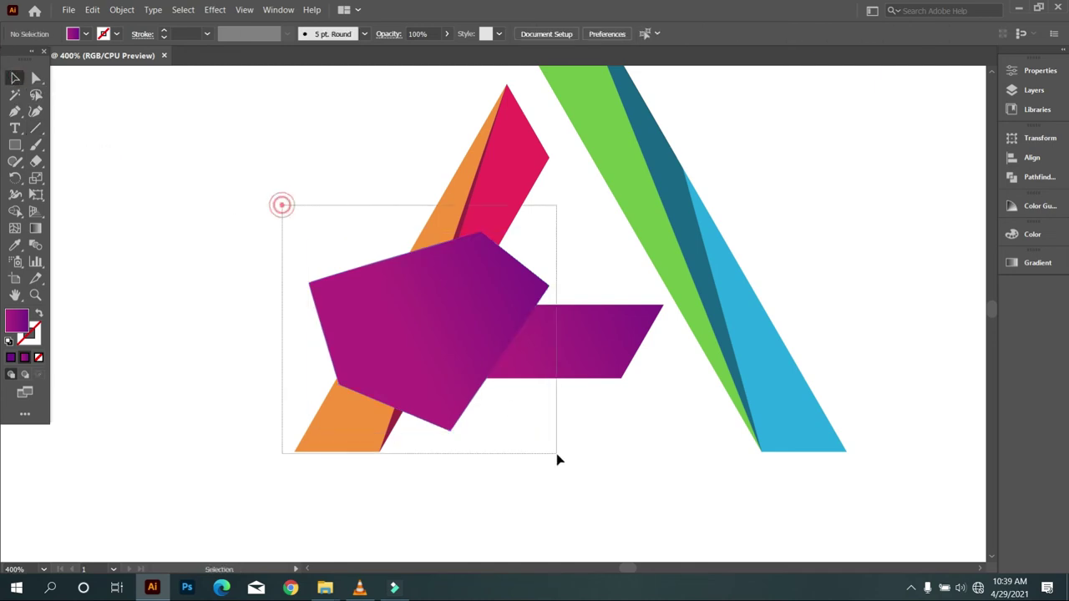
click(129, 283)
mouse_move(313, 217)
mouse_down()
mouse_move(400, 347)
mouse_move(407, 415)
mouse_up()
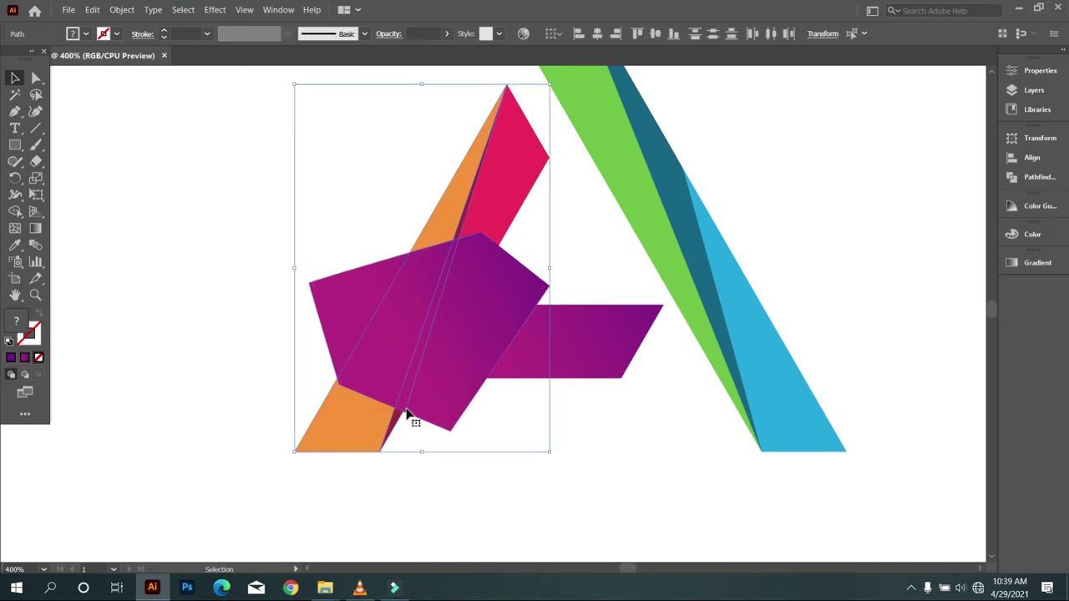
click(17, 212)
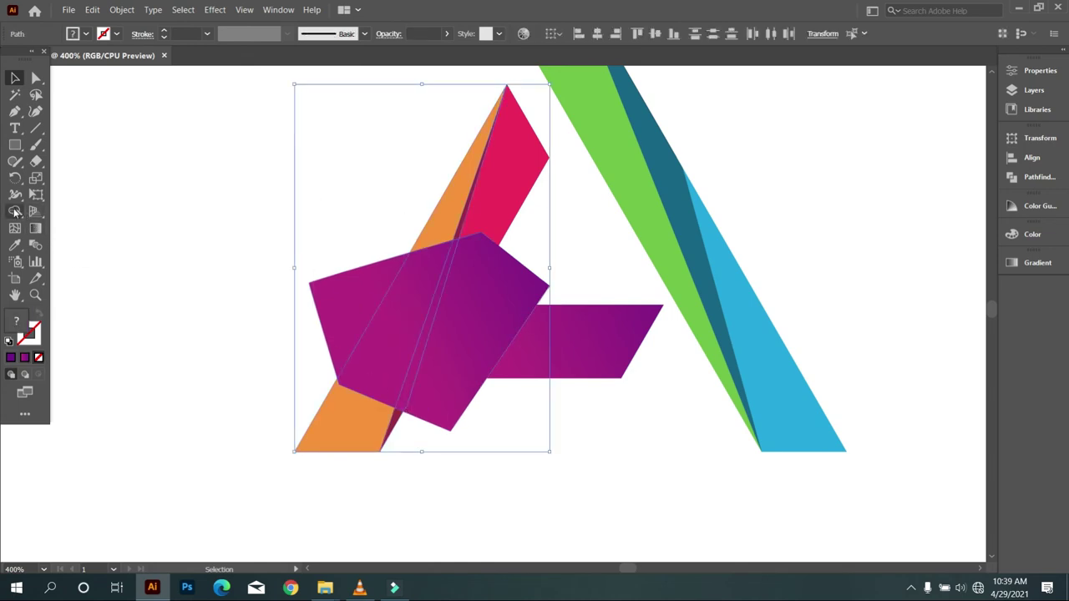
alt+click(358, 305)
alt+click(393, 329)
key(ctrl+z)
key(ctrl+z)
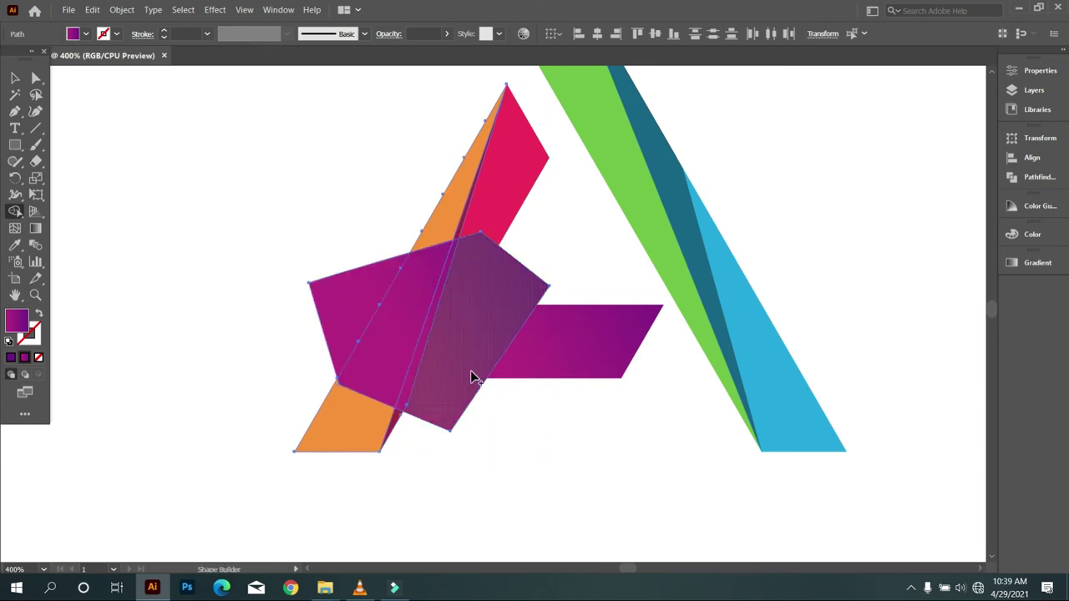
click(15, 94)
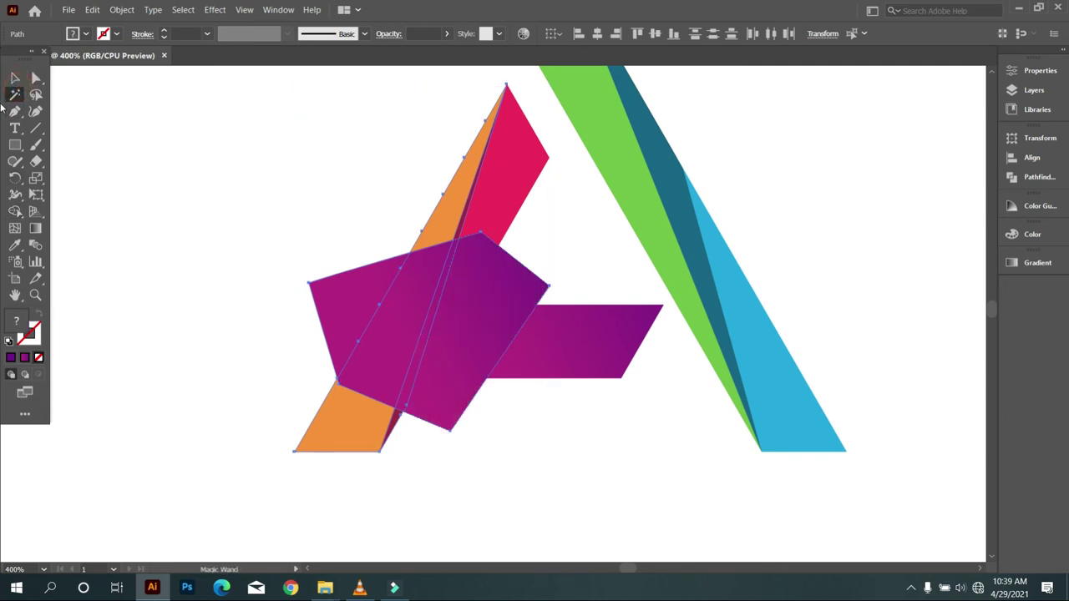
click(14, 78)
click(35, 127)
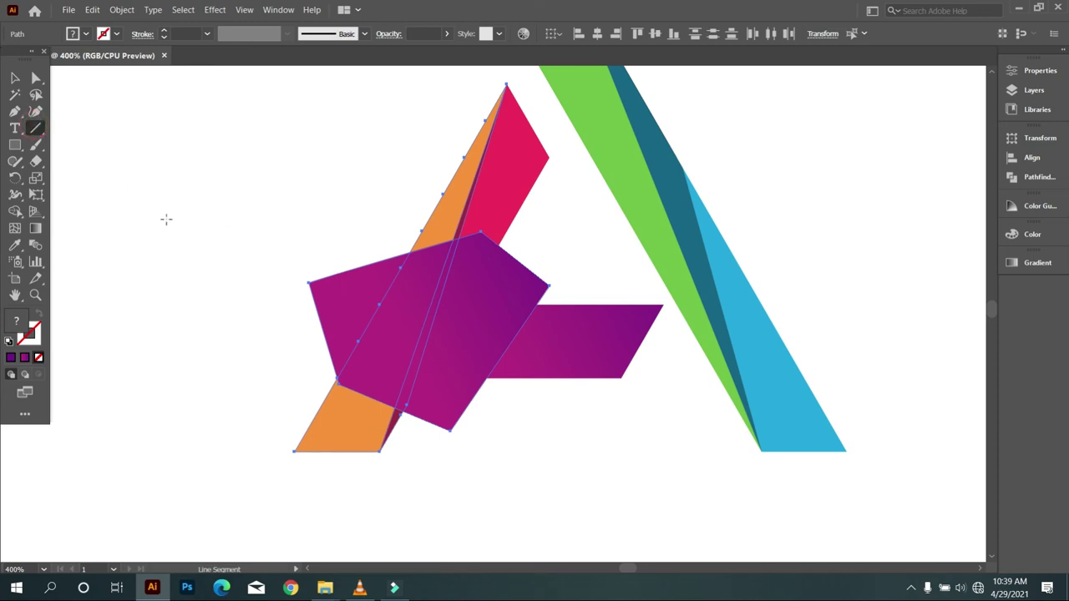
click(14, 77)
click(303, 241)
click(367, 300)
key(Delete)
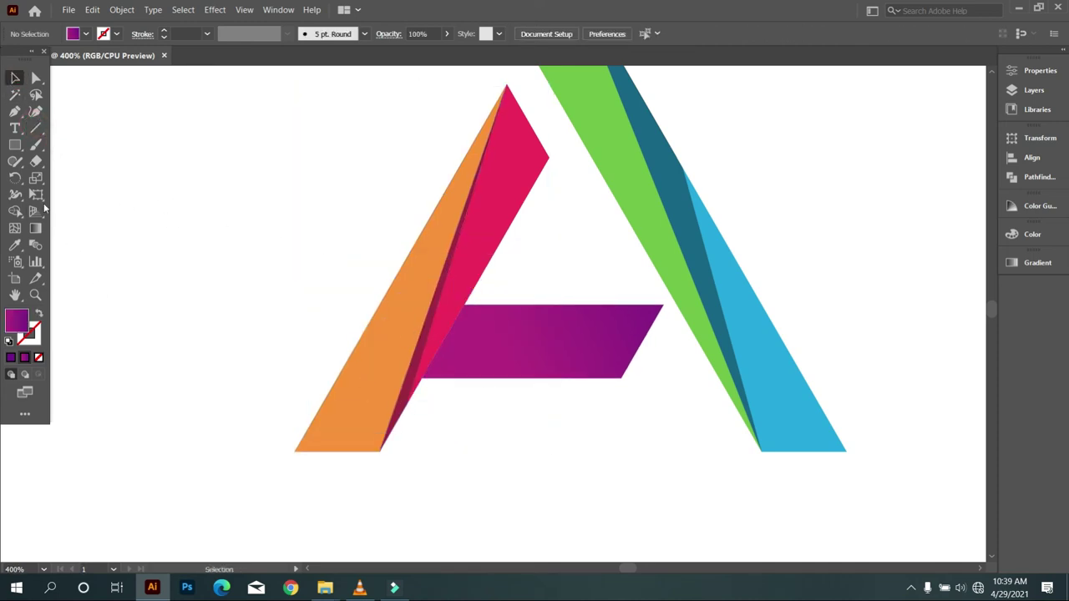
- Draw a slanted Pen line across the crossbar from its top edge to its bottom edge
click(14, 111)
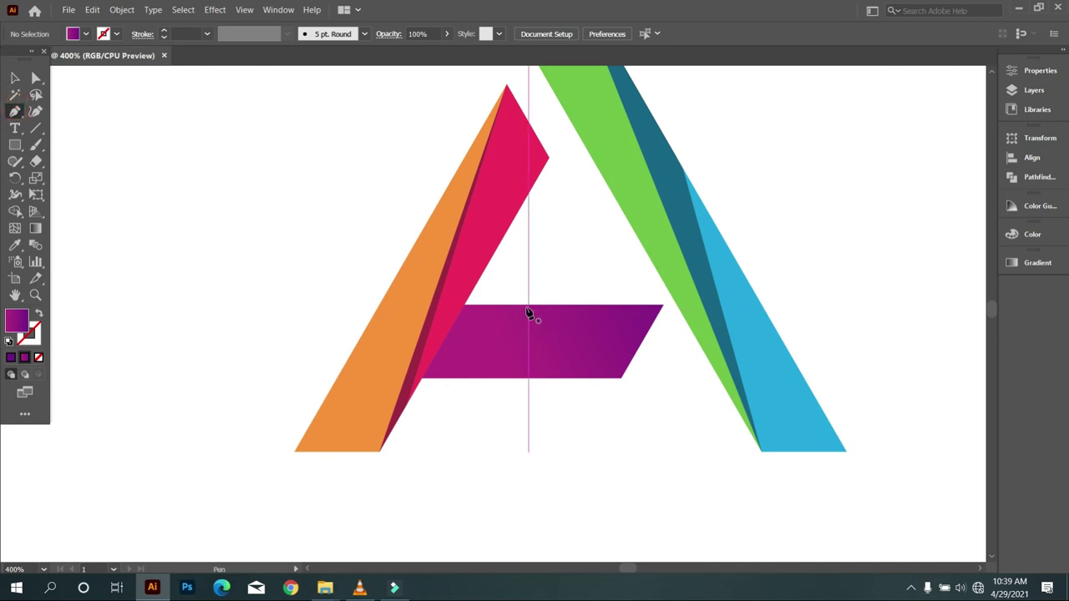
click(523, 305)
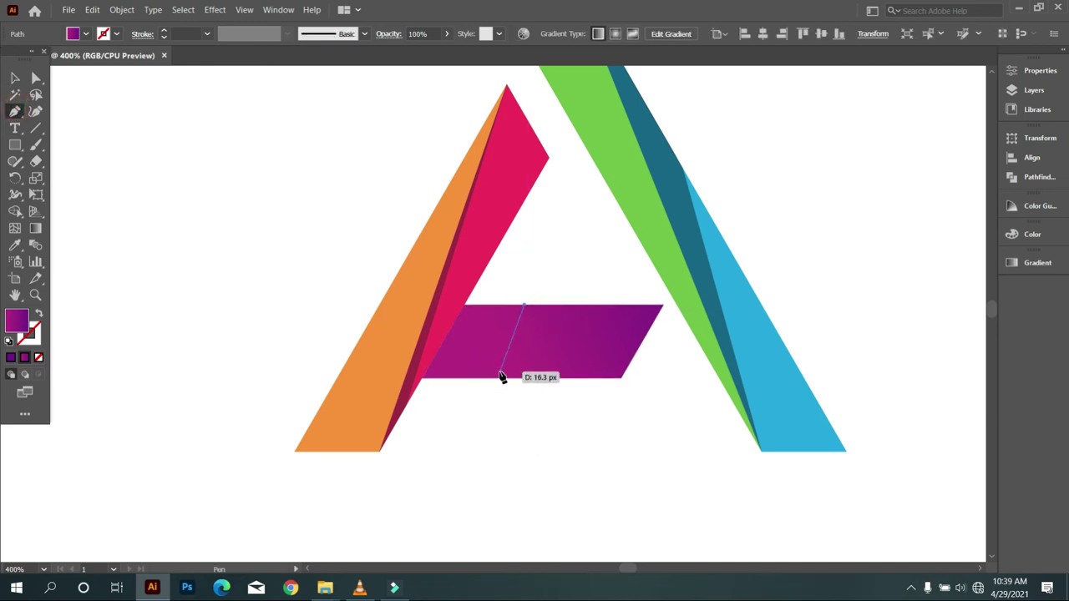
key(ctrl+z)
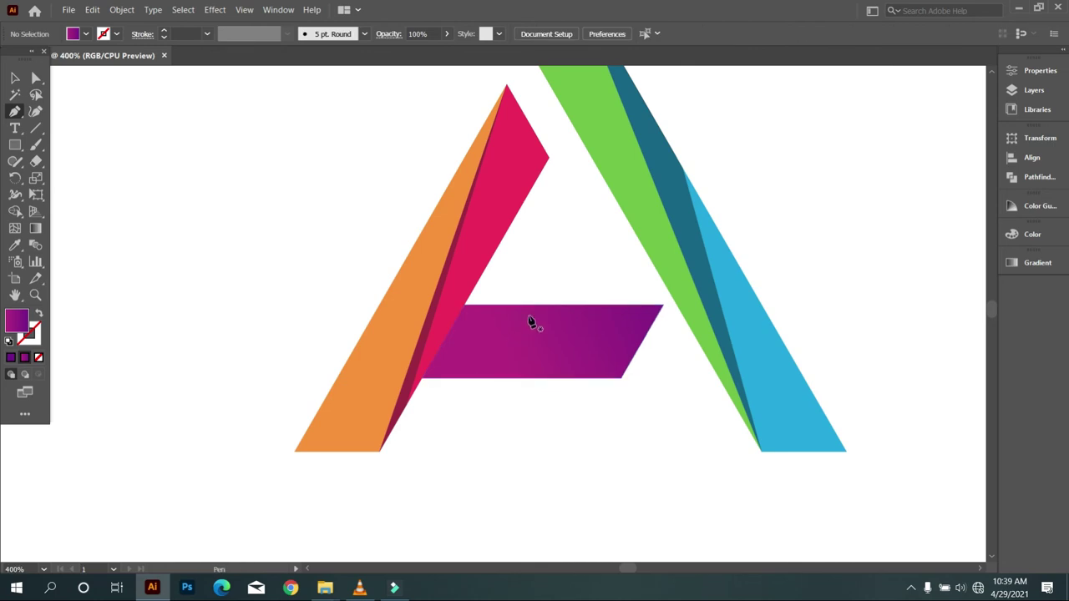
click(536, 305)
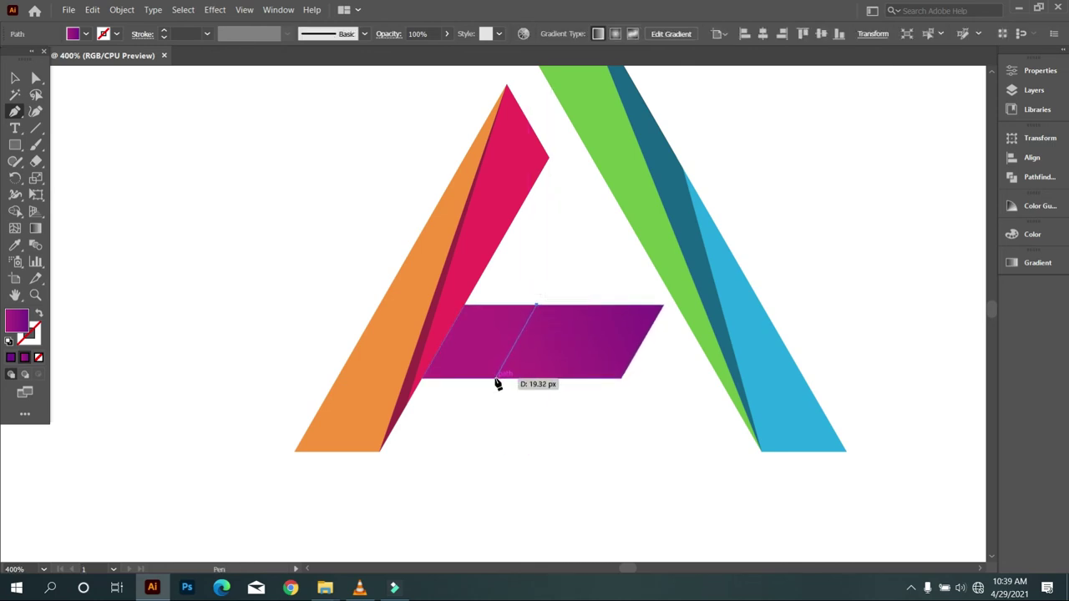
click(495, 378)
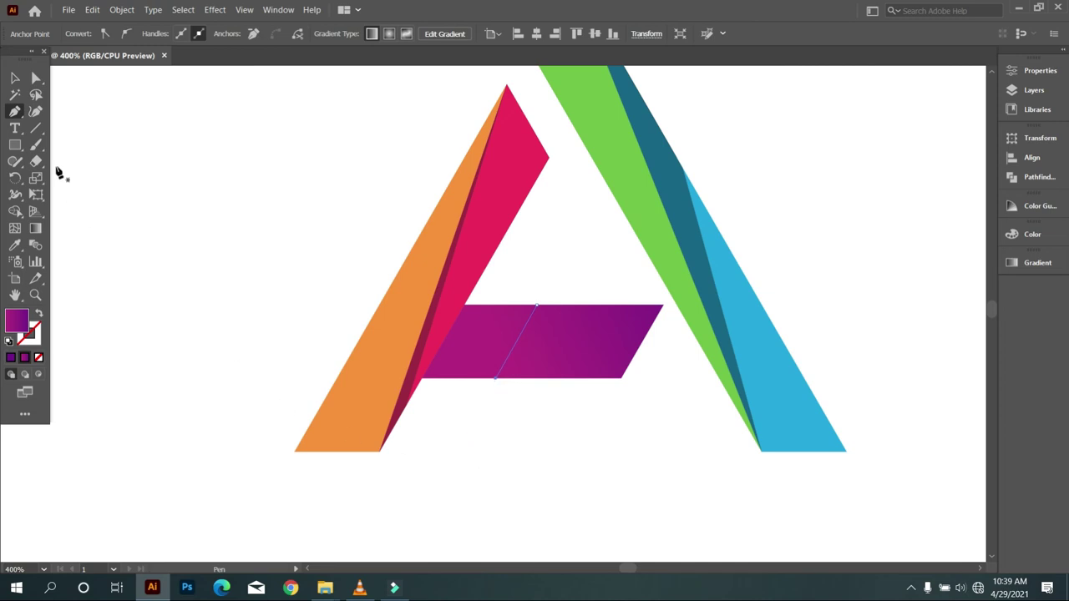
click(16, 77)
click(534, 464)
- Select the crossbar with its line and split off the left parallelogram with Shape Builder
click(485, 330)
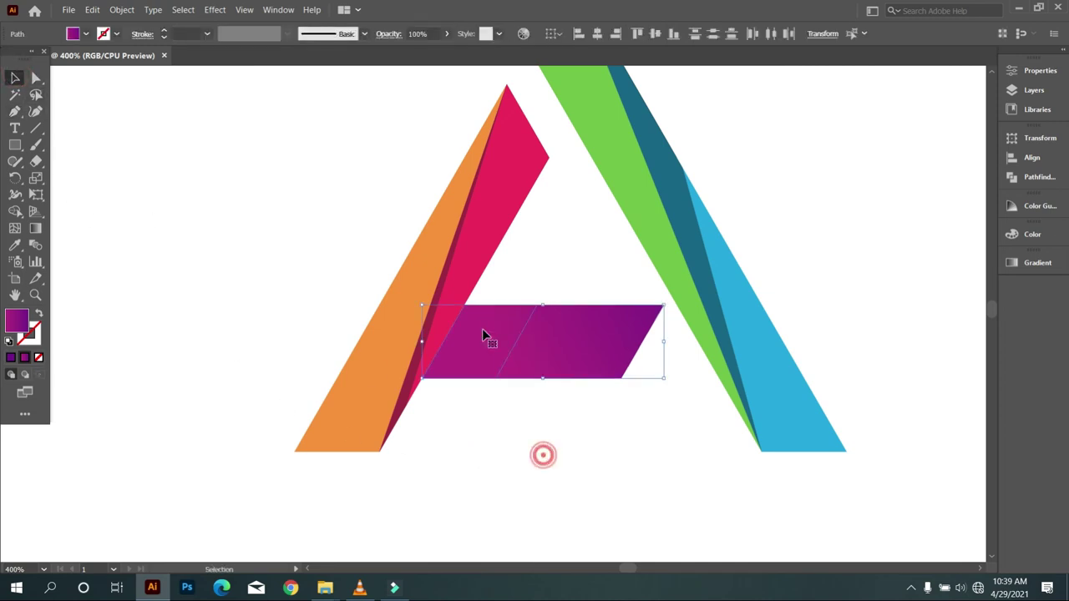
scroll(501, 407, up, 1)
scroll(504, 398, up, 1)
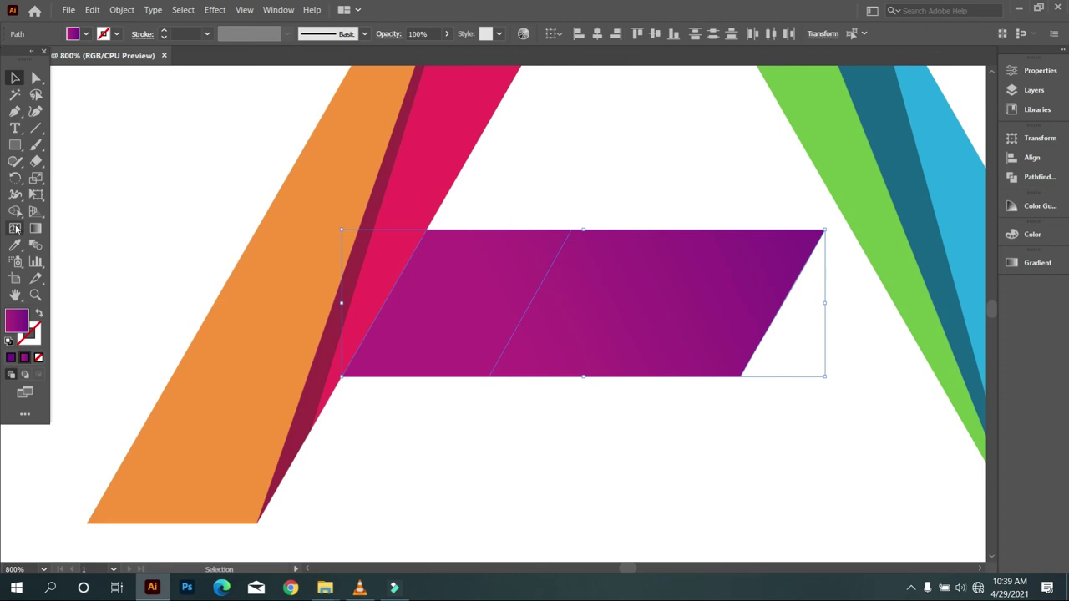
click(15, 212)
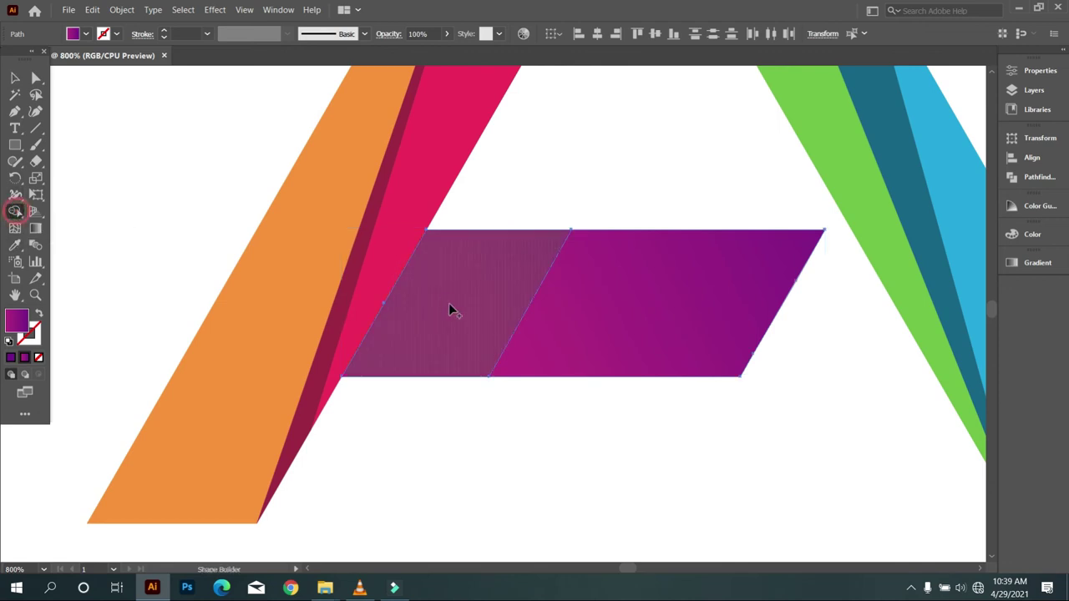
click(450, 311)
click(24, 82)
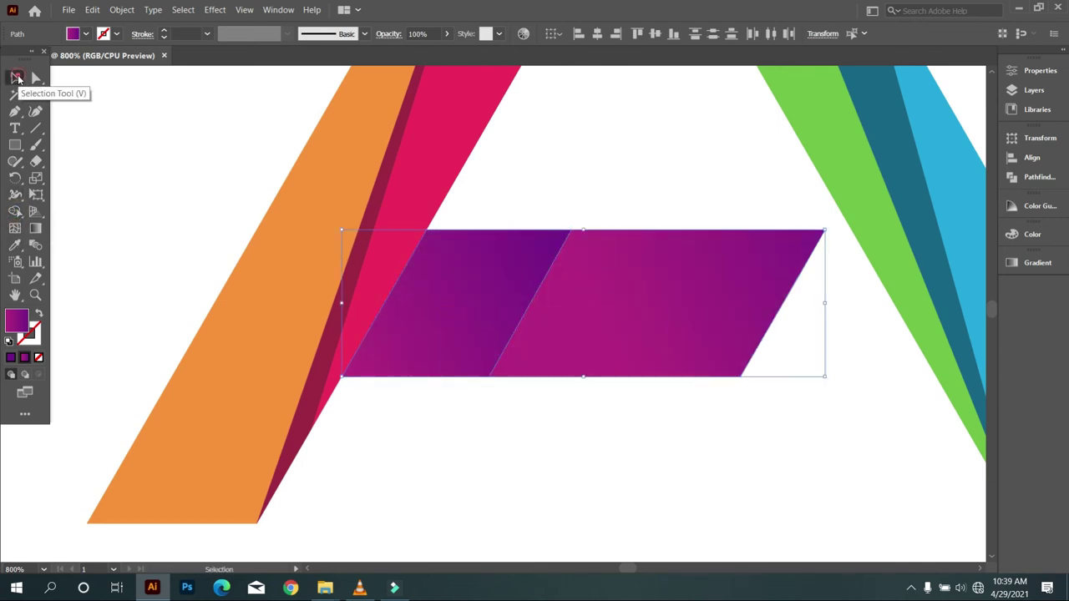
scroll(524, 401, down, 2)
click(534, 432)
- Duplicate the left parallelogram below the letter and lay one gradient across both crossbar pieces
click(494, 384)
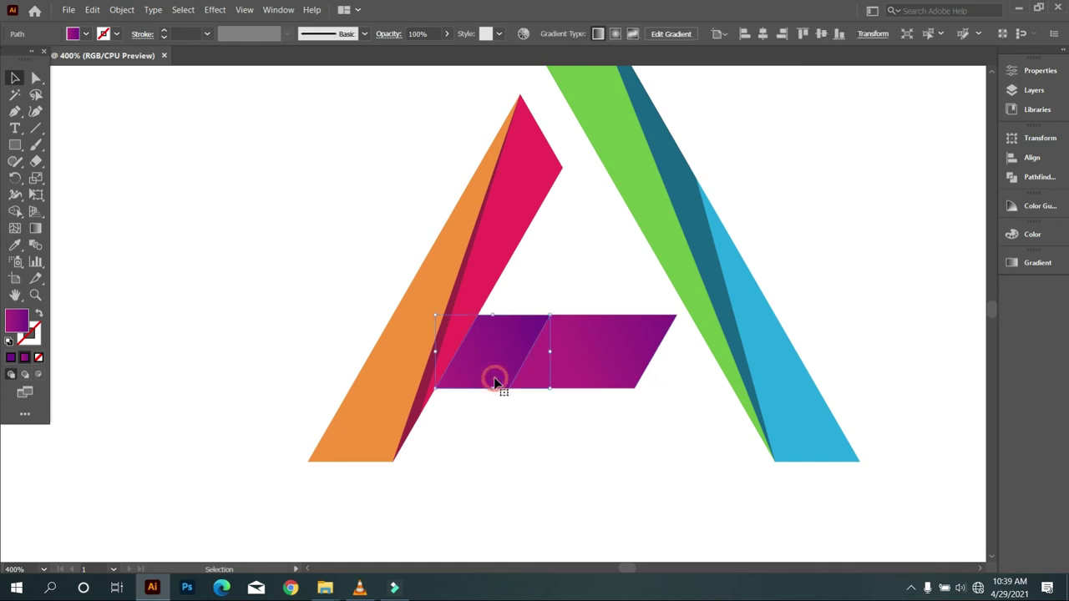
alt+drag(503, 374, 497, 508)
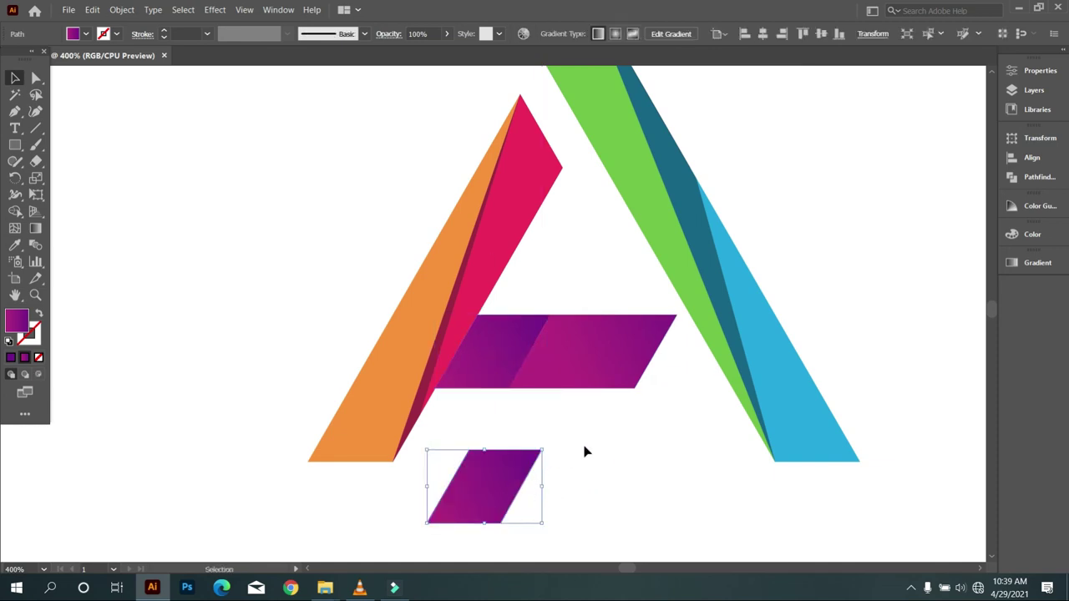
drag(581, 429, 490, 332)
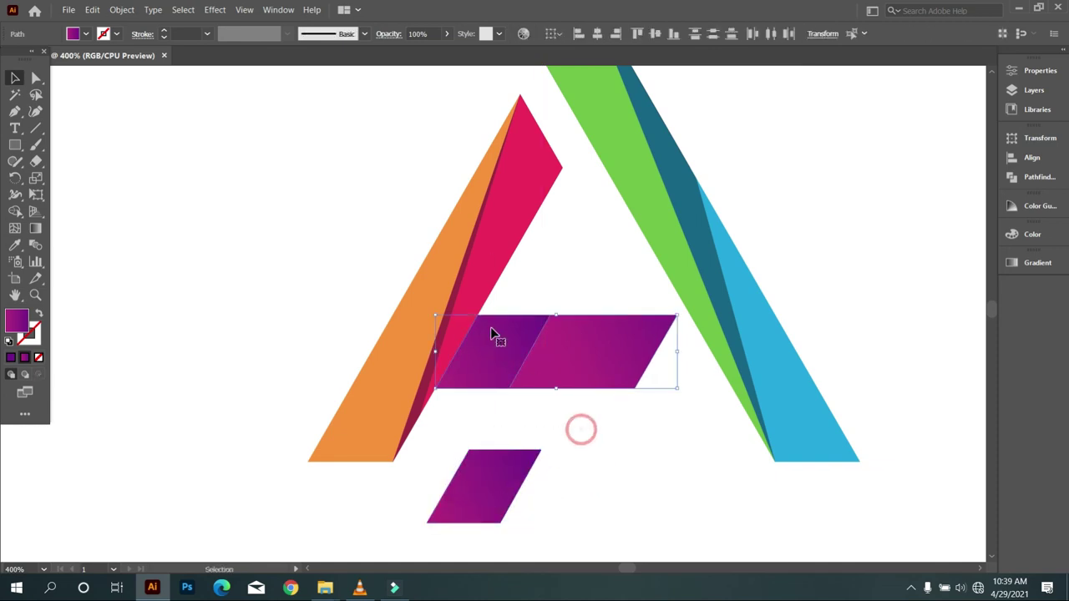
click(35, 228)
drag(430, 407, 640, 334)
drag(555, 364, 591, 351)
- Move the parallelogram copy back up onto the crossbar and select it
click(15, 78)
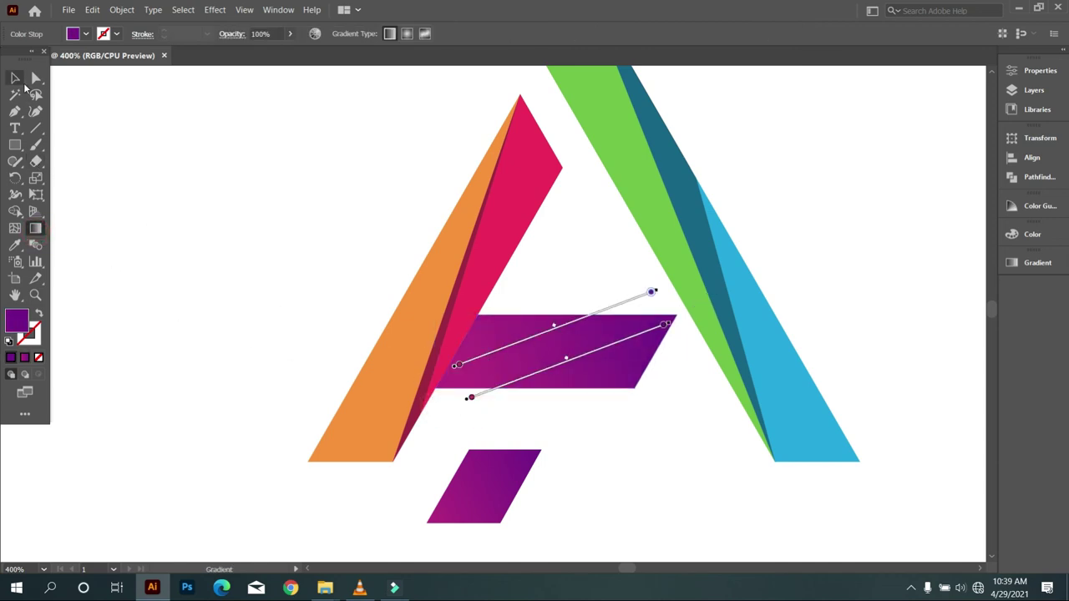
click(426, 434)
drag(488, 497, 492, 361)
click(520, 436)
scroll(524, 373, up, 1)
click(485, 373)
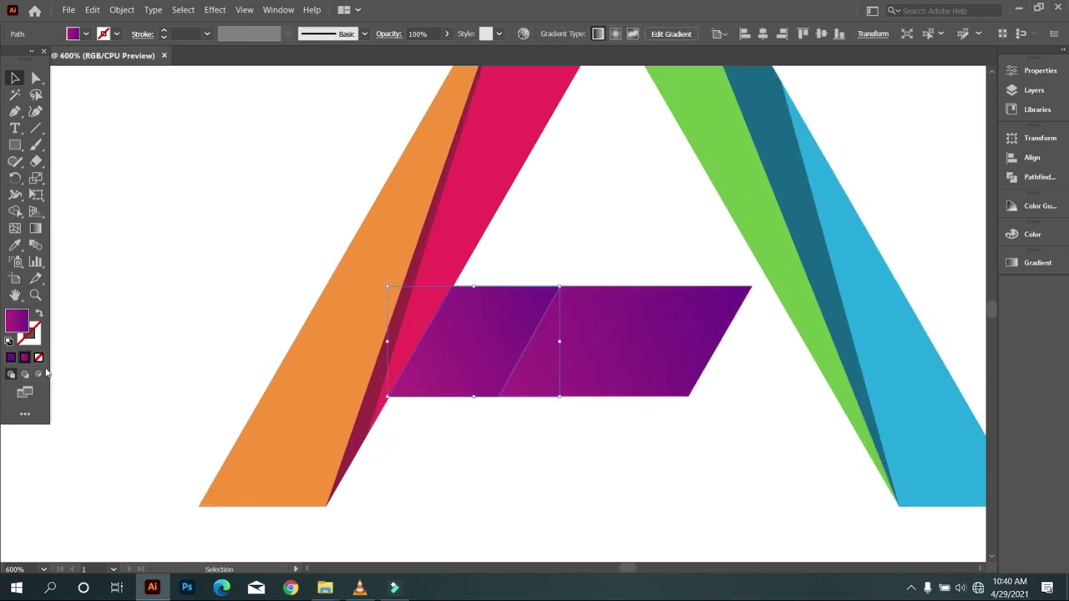
- Apply the White, Black gradient, make the white stop black at 20% opacity, and reverse it
click(1037, 263)
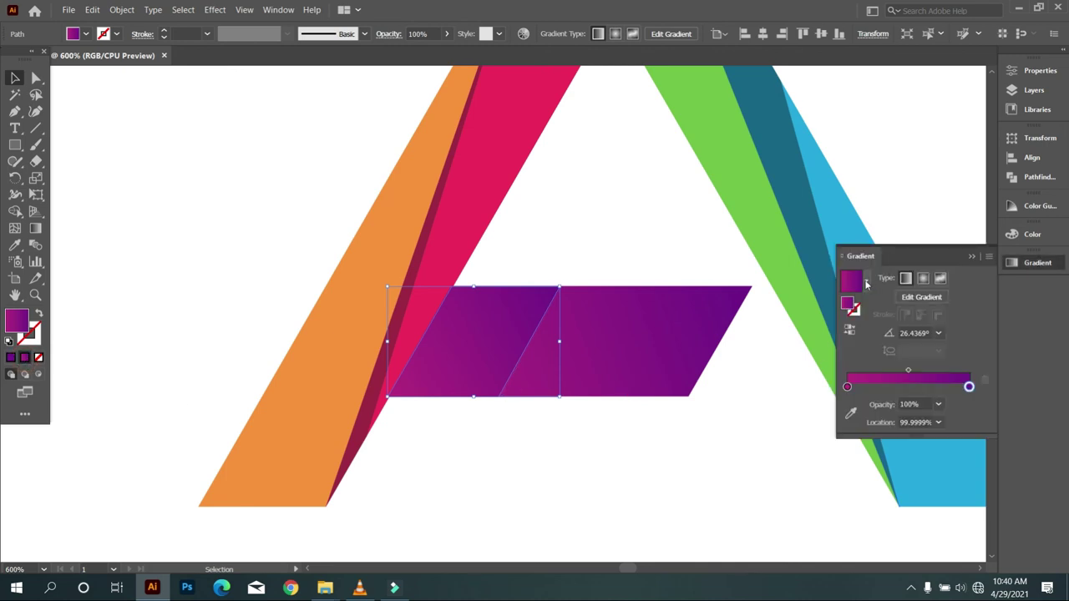
click(865, 281)
click(828, 305)
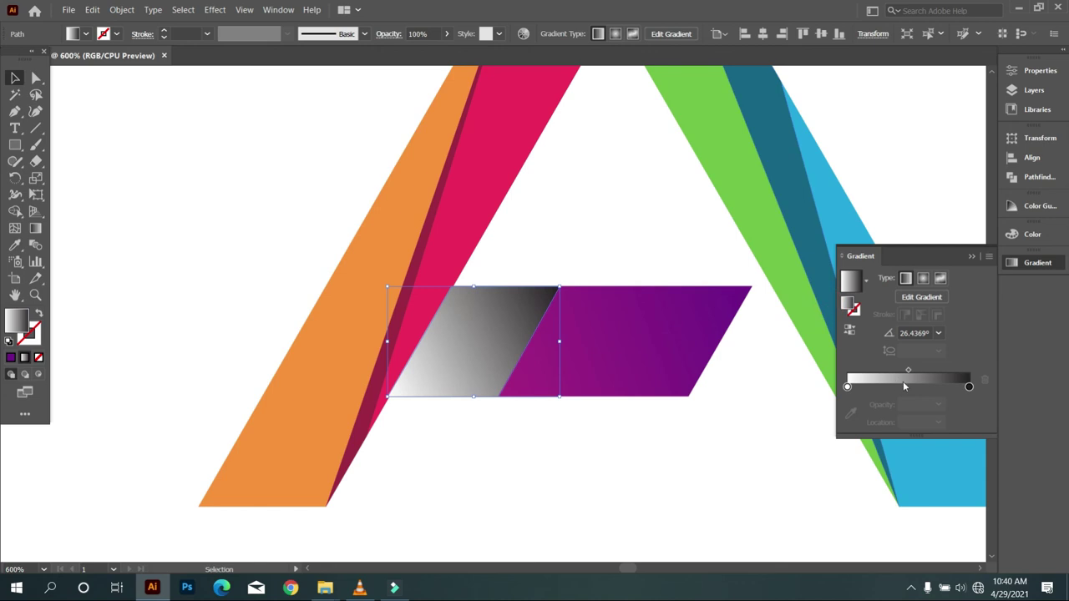
double_click(847, 386)
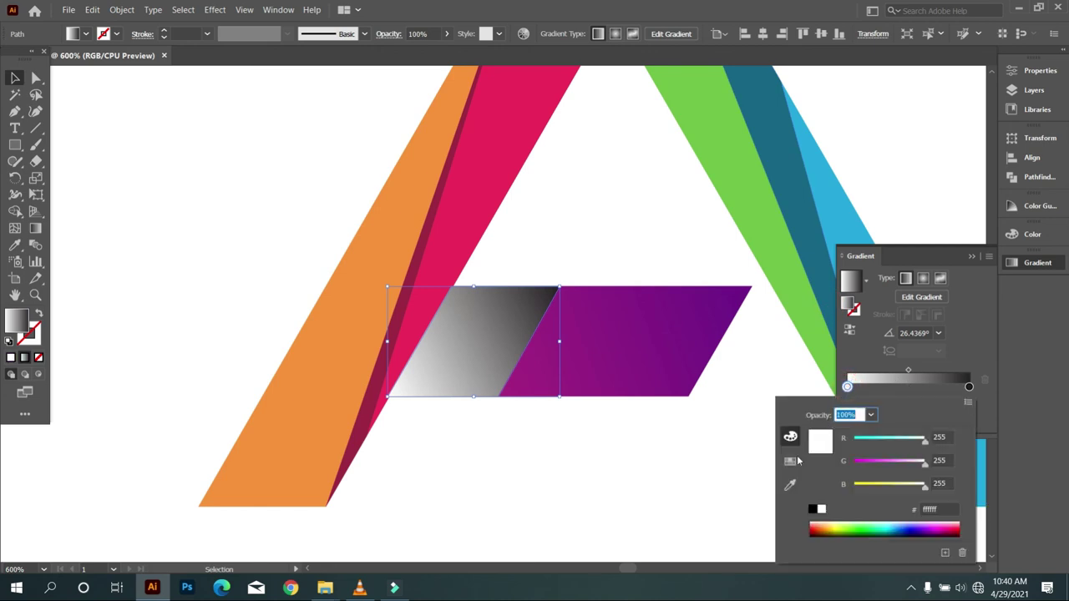
click(813, 509)
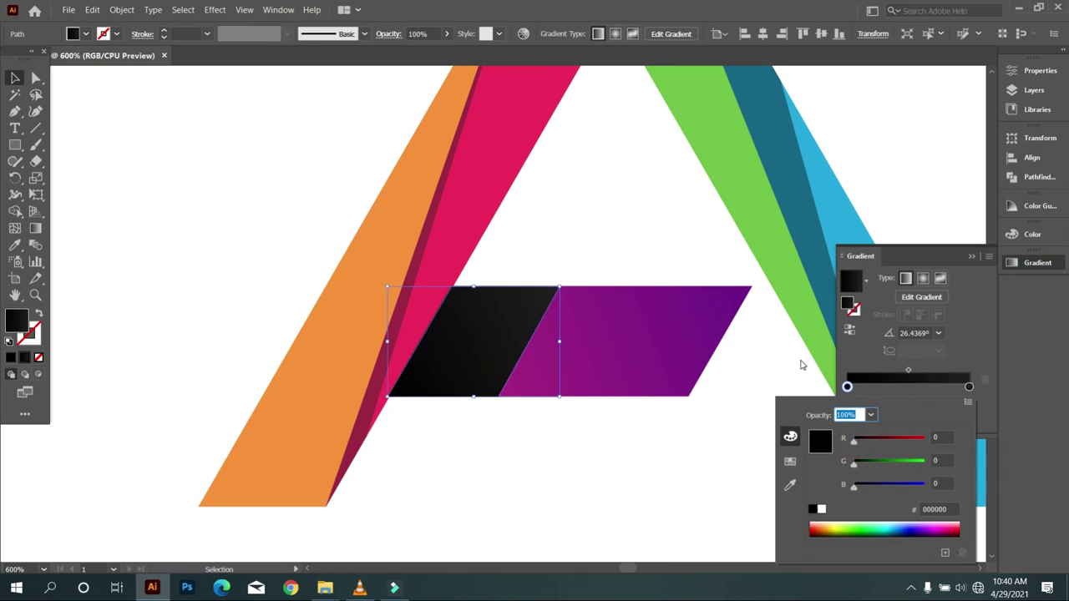
click(800, 365)
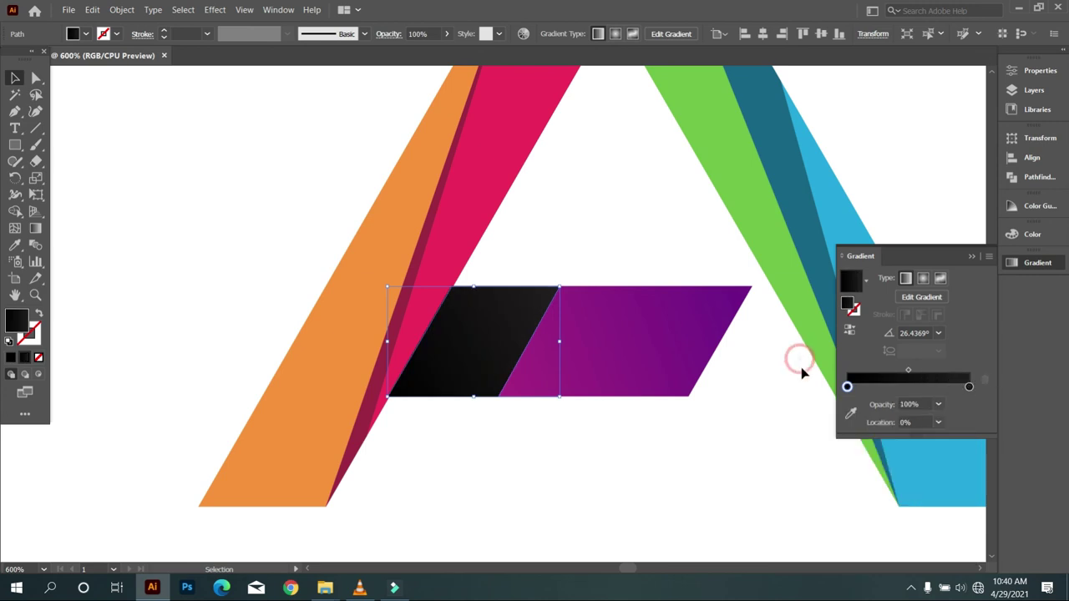
click(940, 408)
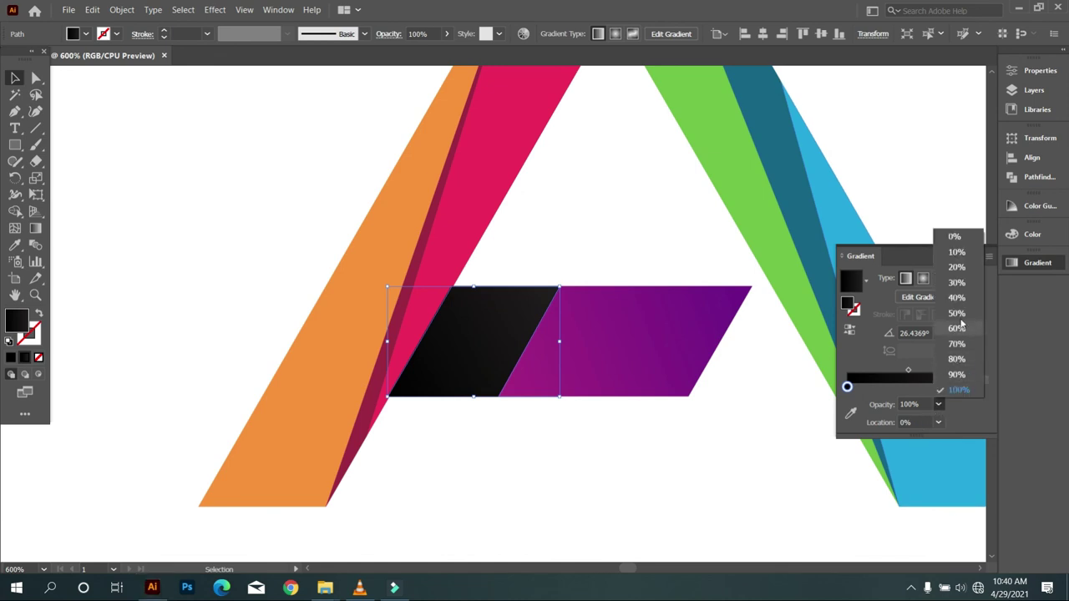
click(954, 269)
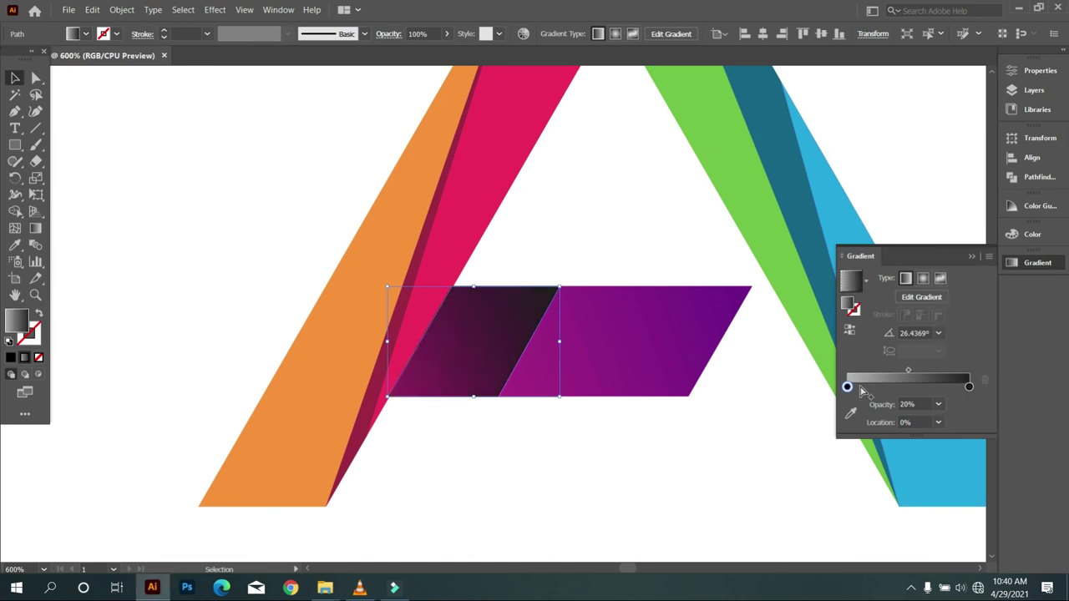
click(849, 329)
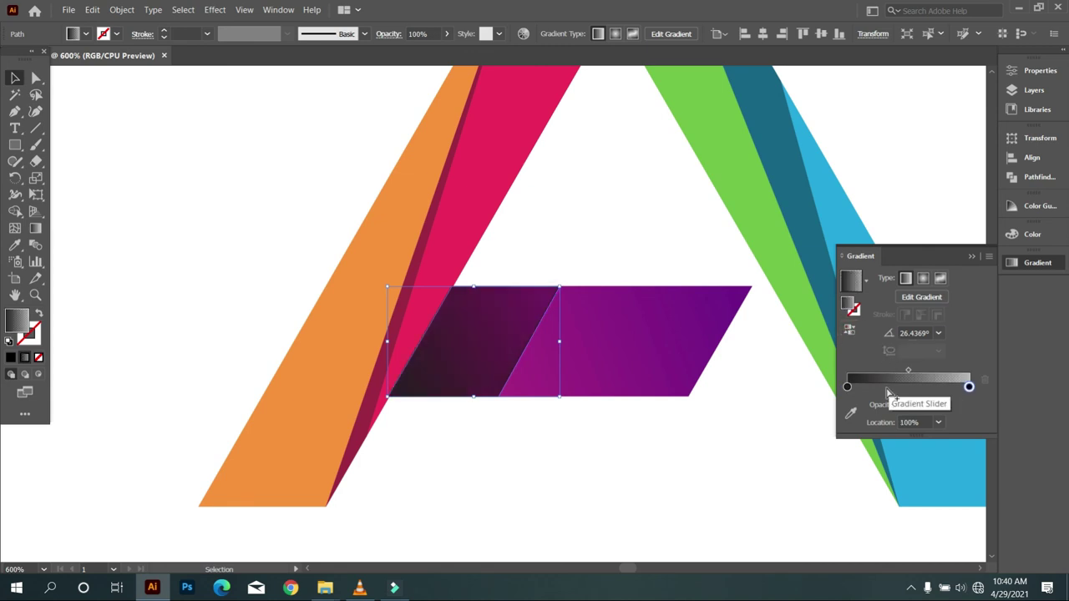
click(788, 405)
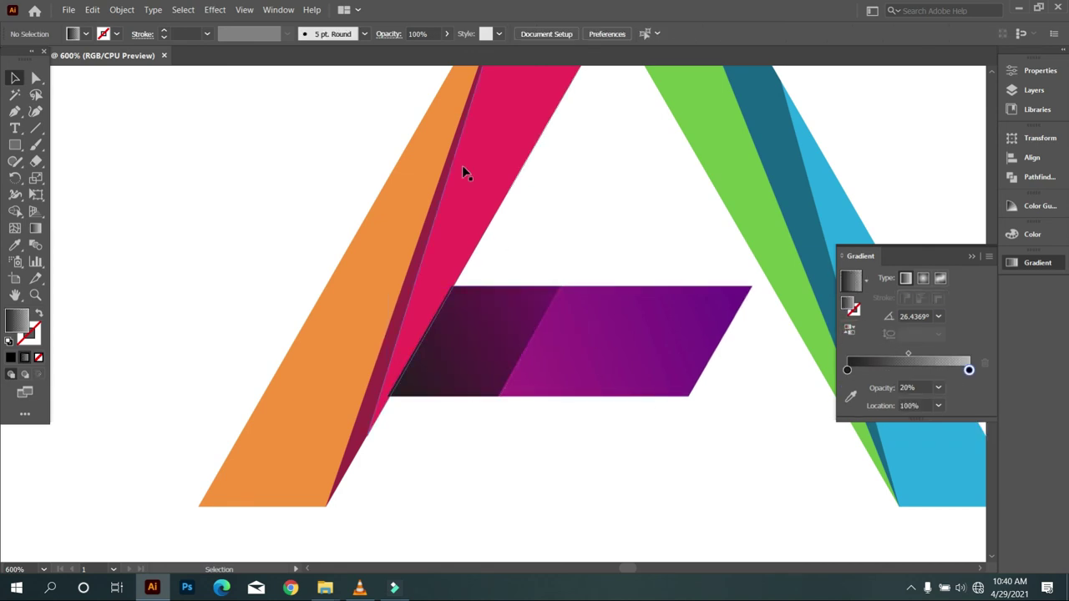
- Reselect the shading piece, then deselect to review the darkened left end of the crossbar
click(477, 357)
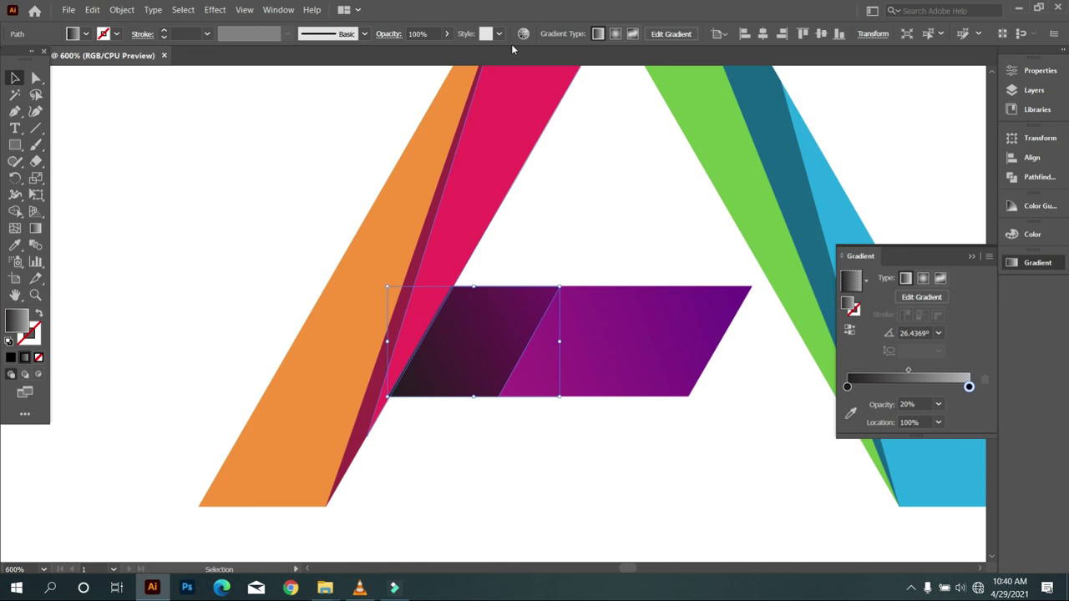
scroll(429, 31, down, 3)
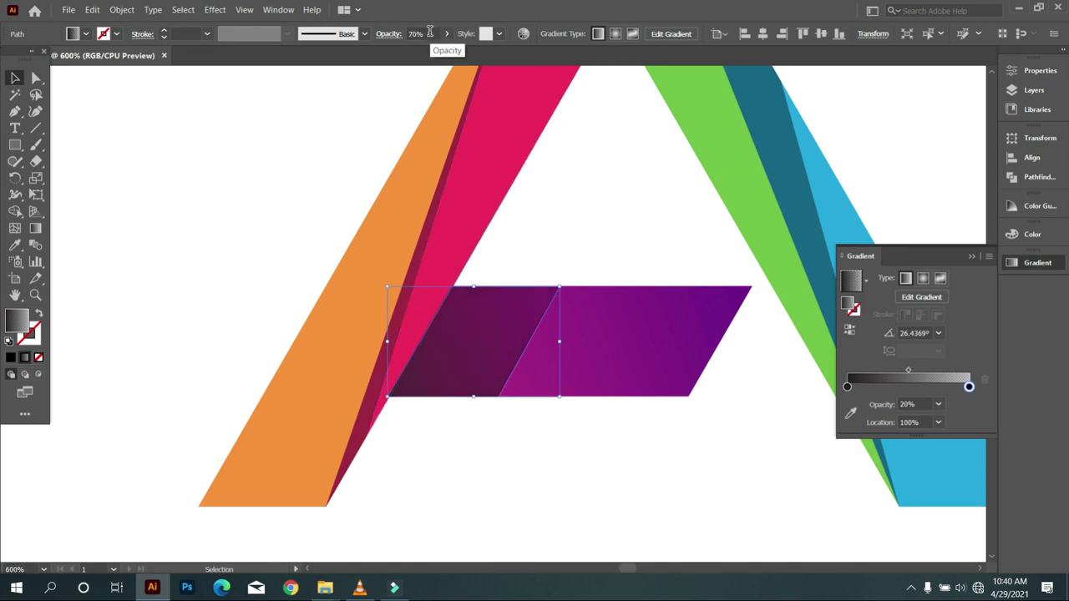
click(589, 202)
scroll(515, 276, down, 3)
scroll(547, 434, down, 1)
scroll(547, 413, up, 1)
- Marquee-select all the letter-A shapes and group them into a single object
scroll(584, 443, up, 1)
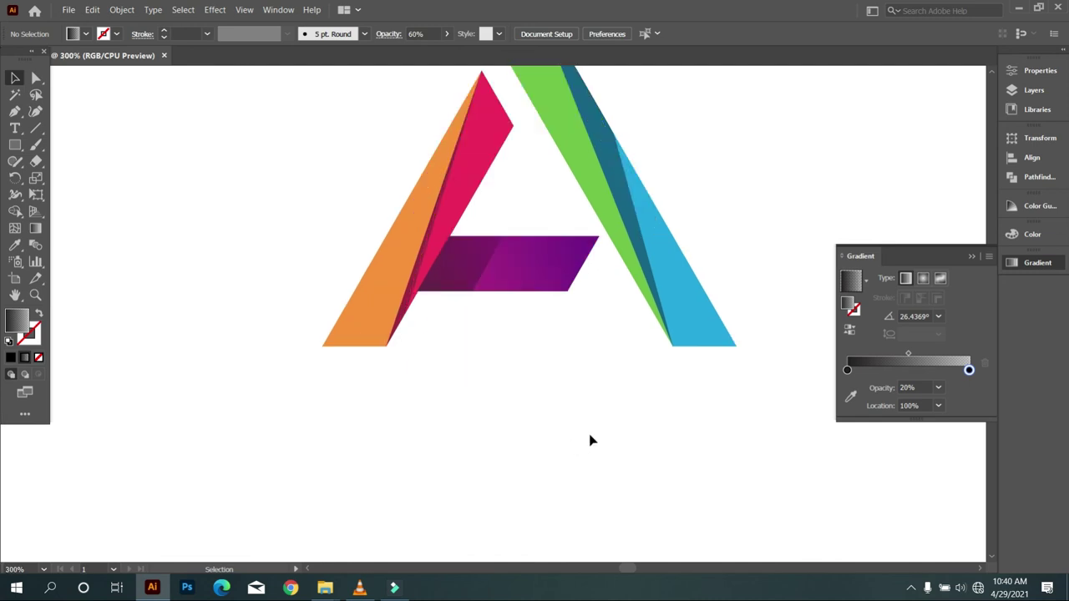
scroll(595, 441, up, 1)
scroll(599, 443, down, 1)
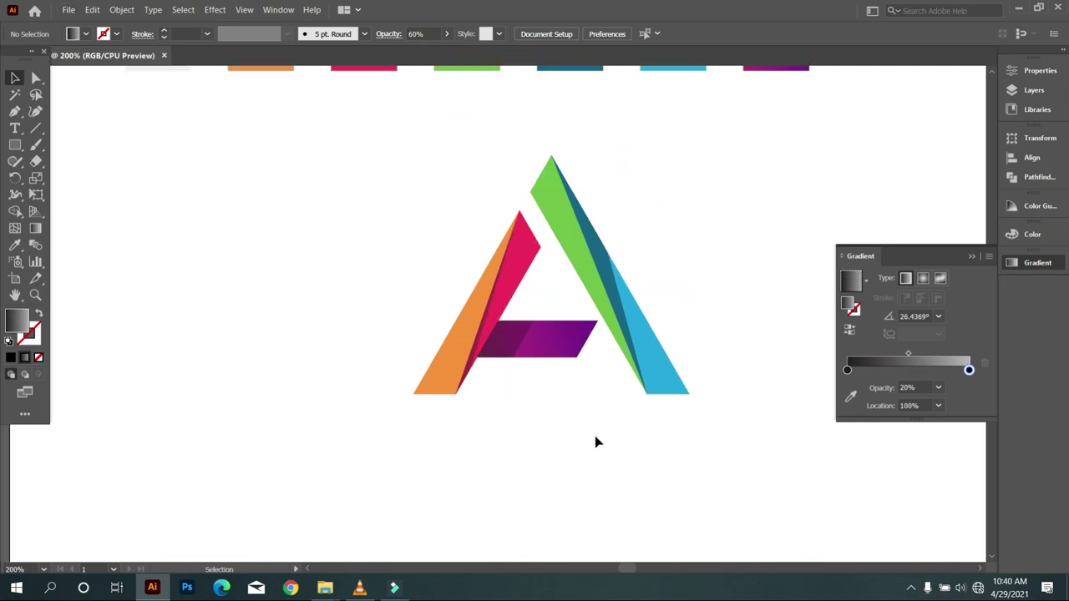
drag(747, 502, 320, 237)
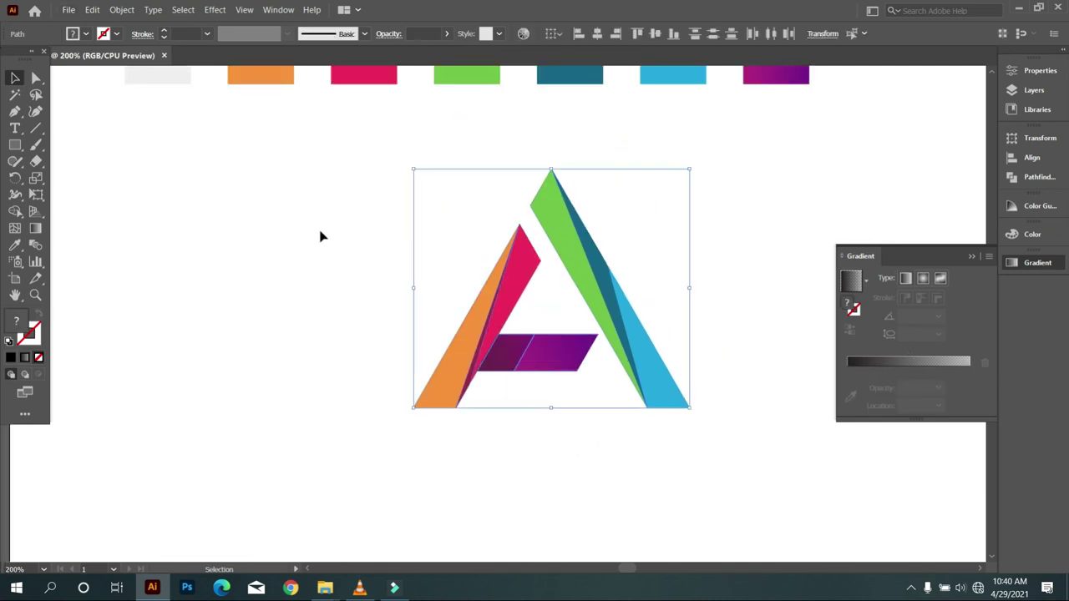
right_click(648, 210)
click(704, 280)
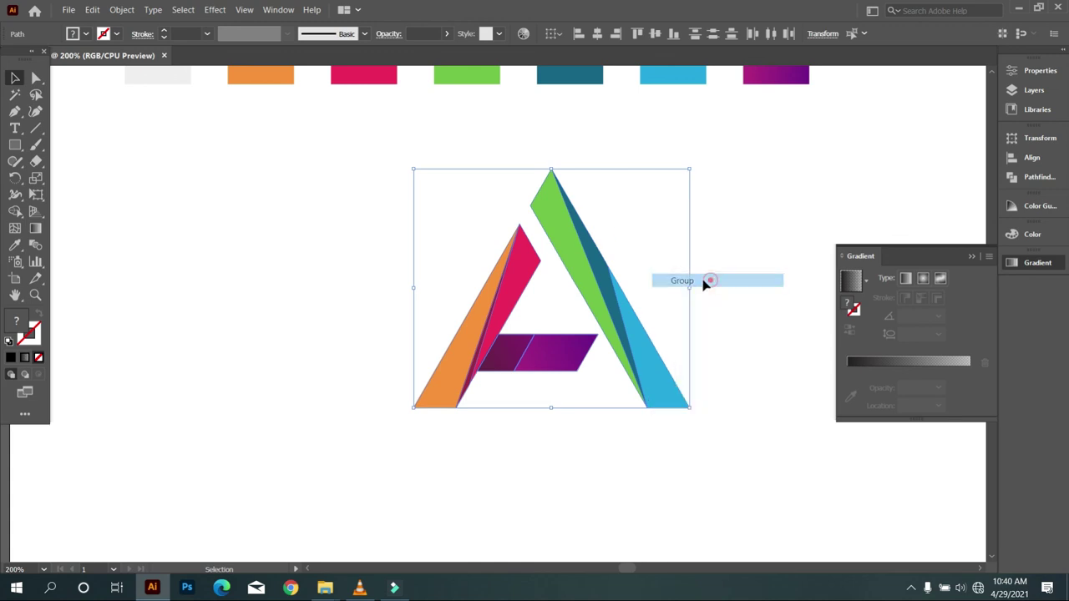
- Scale up the grouped A logo and align it to the artboard's horizontal centre
scroll(597, 296, down, 3)
drag(701, 323, 422, 212)
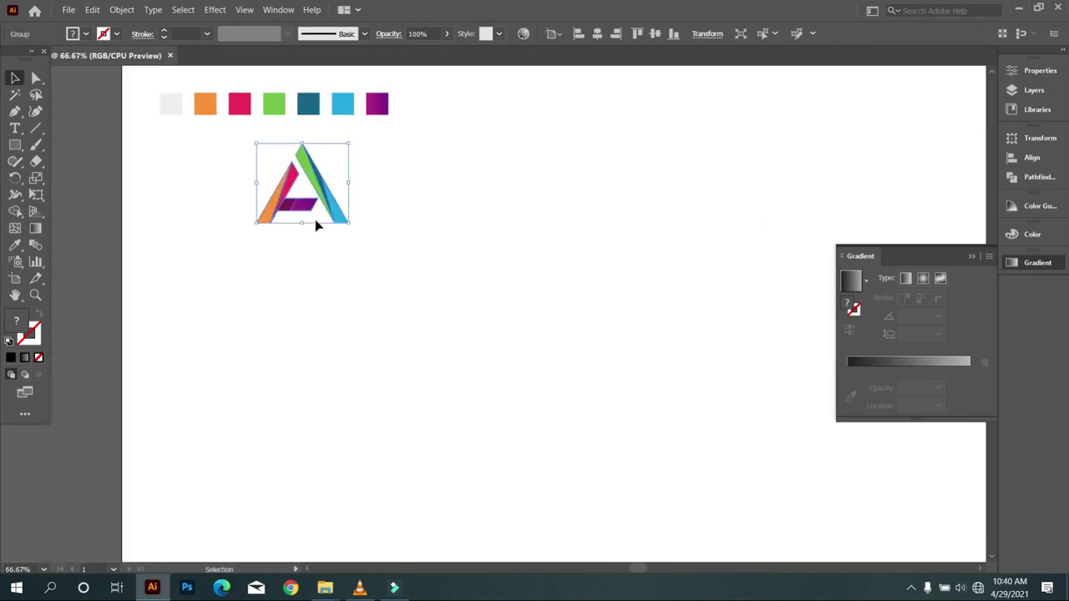
mouse_move(353, 223)
mouse_down()
mouse_move(417, 269)
mouse_move(489, 346)
mouse_up()
drag(434, 291, 615, 370)
scroll(578, 336, down, 3)
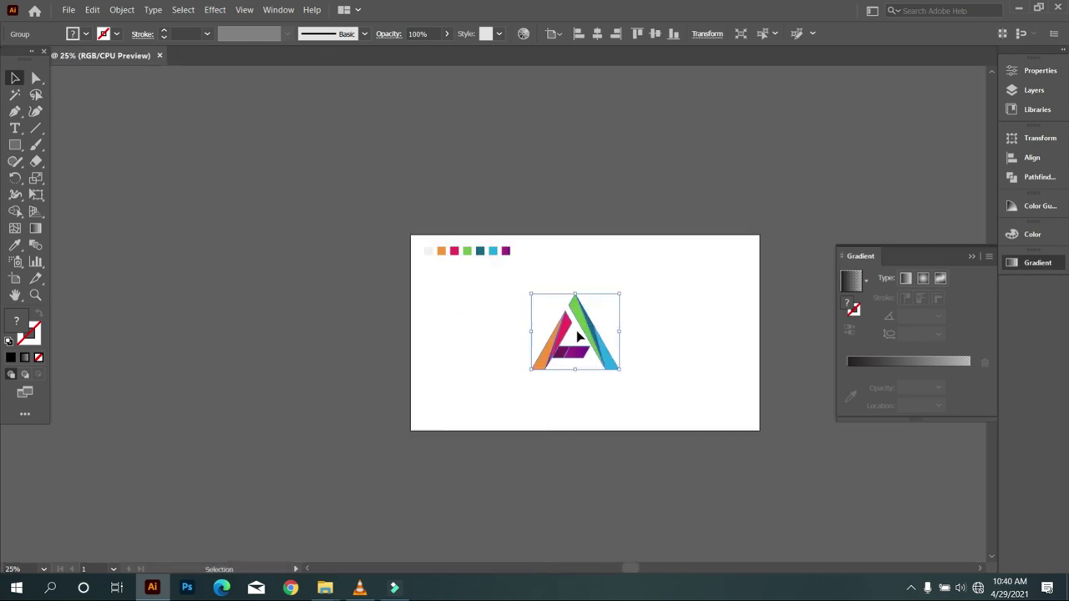
click(599, 34)
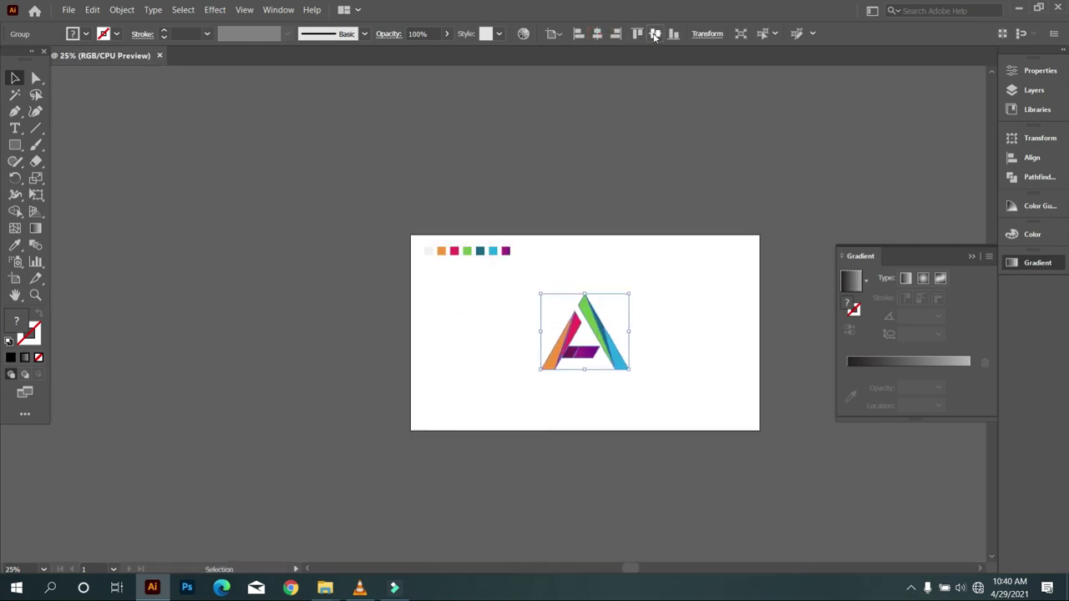
click(655, 94)
click(14, 145)
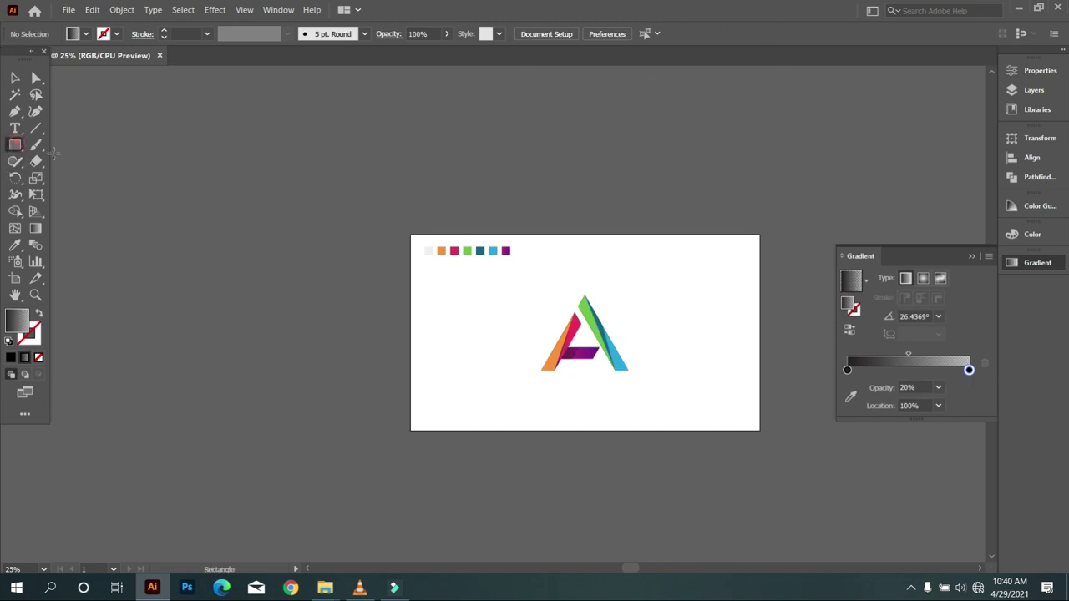
- Draw a 1280×720 px rectangle over the artboard and send it to the back
drag(410, 233, 759, 430)
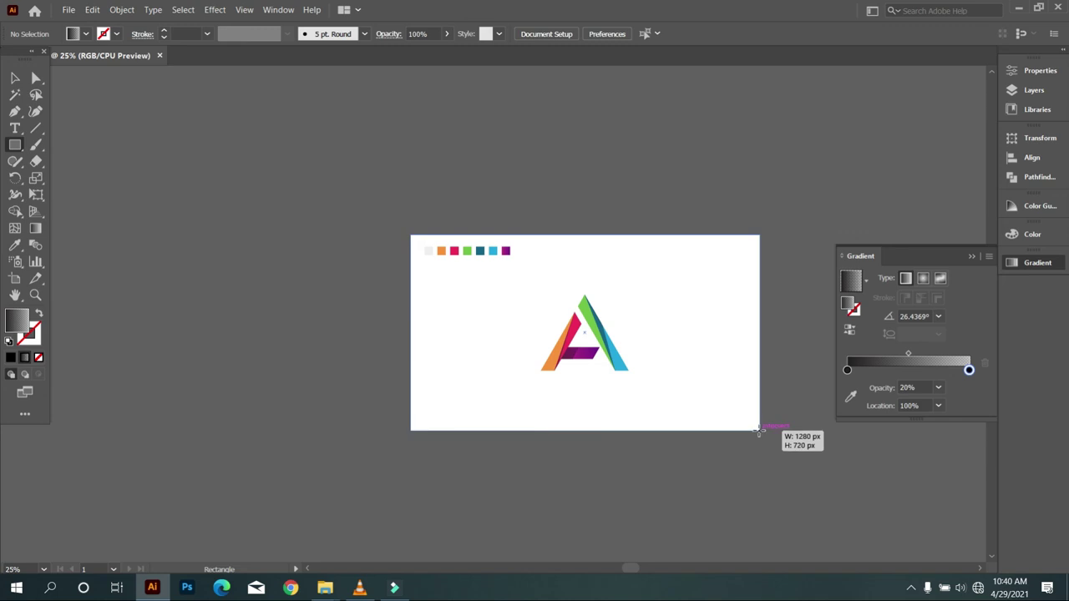
right_click(695, 326)
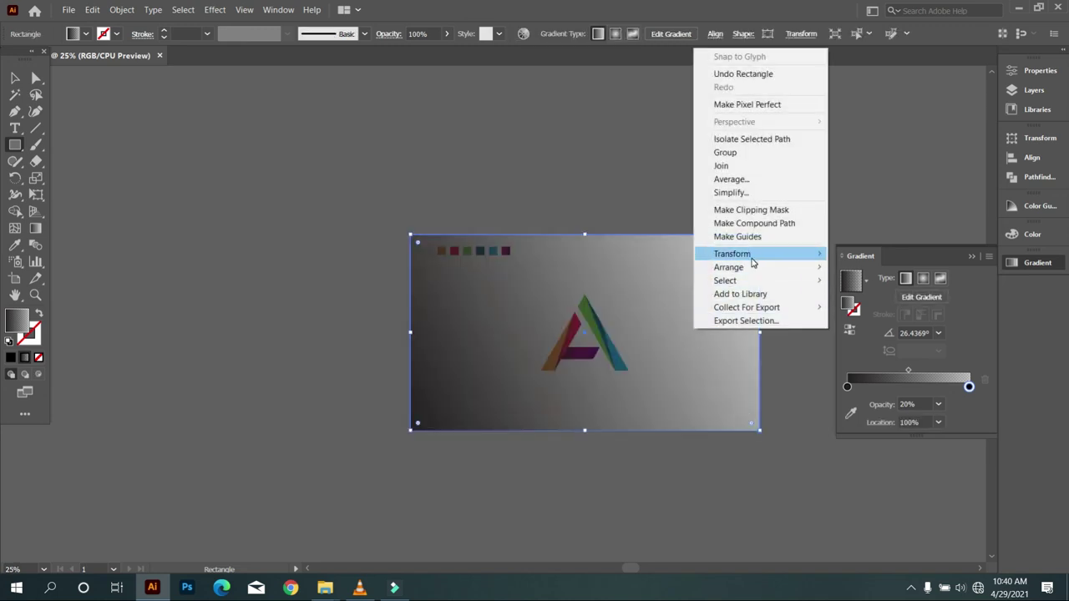
mouse_move(728, 267)
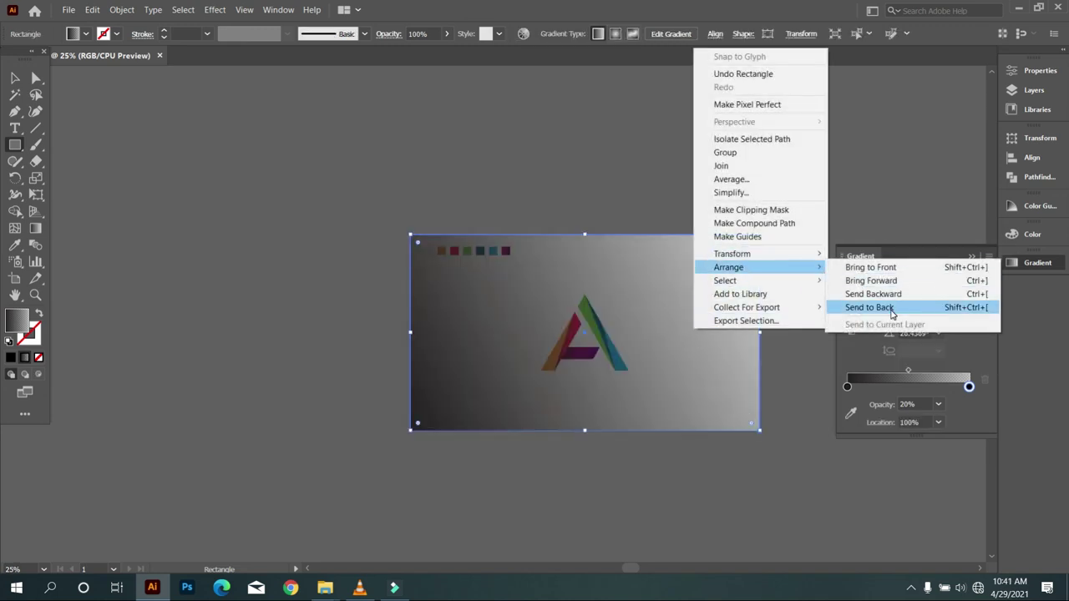
click(891, 312)
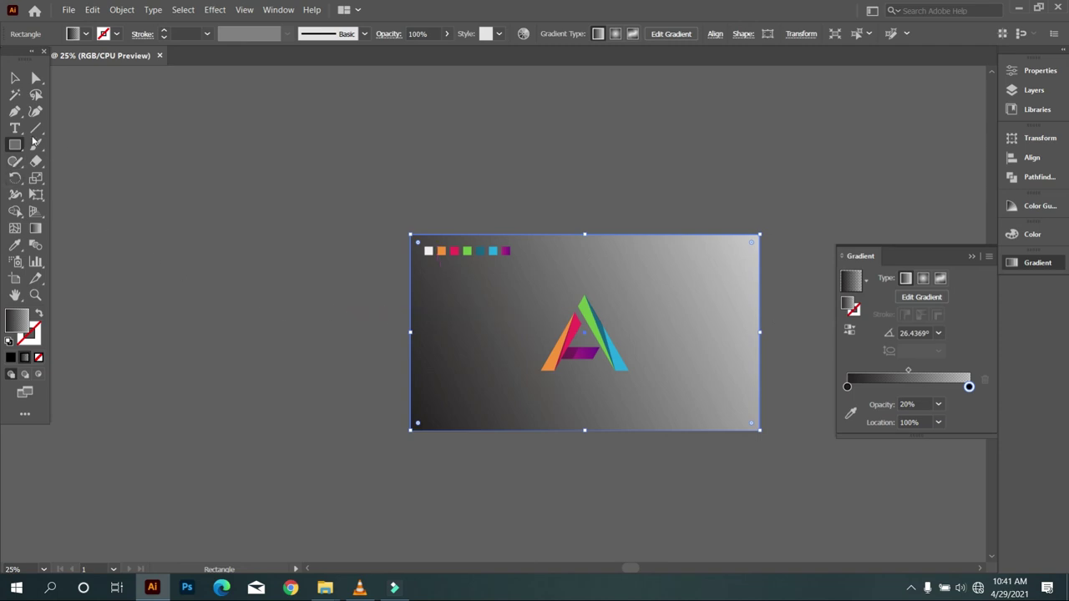
- Eyedropper the light grey swatch into the background rectangle, then deselect it
click(15, 244)
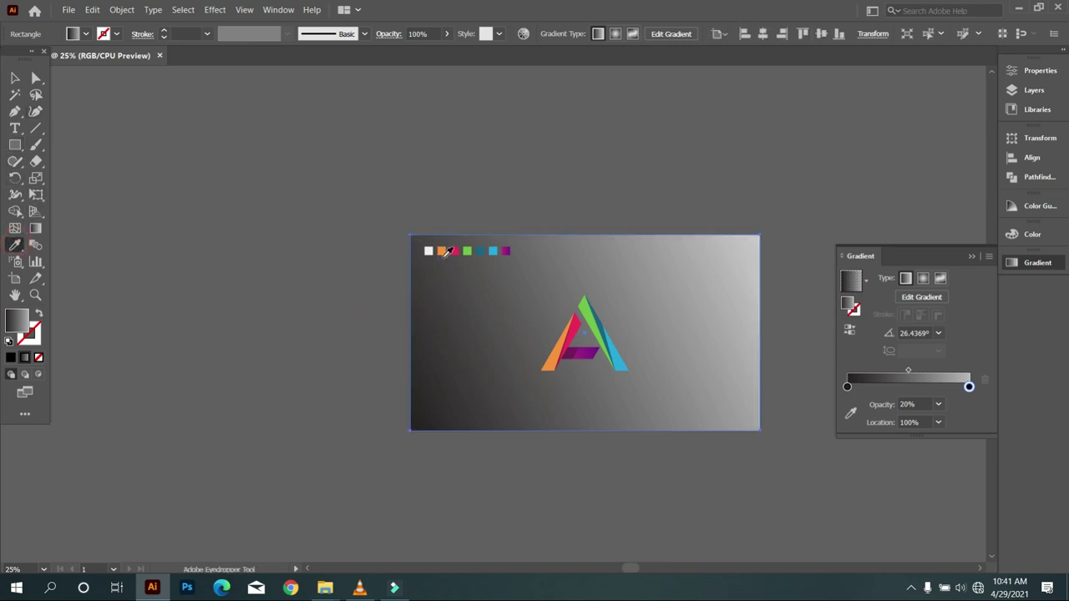
click(430, 250)
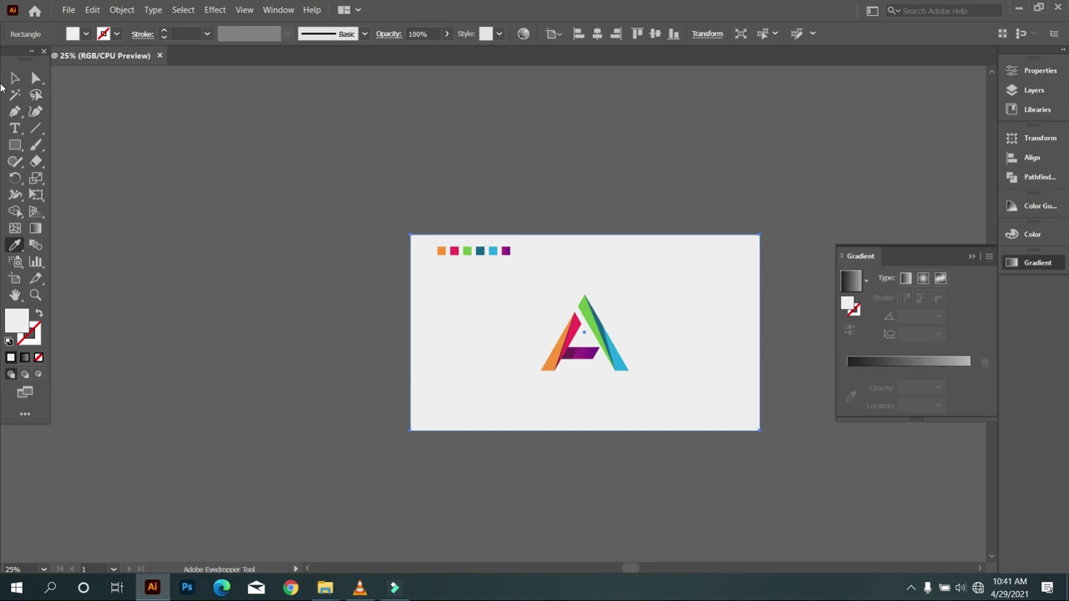
key(shift+grave)
scroll(576, 359, up, 1)
scroll(576, 359, up, 1)
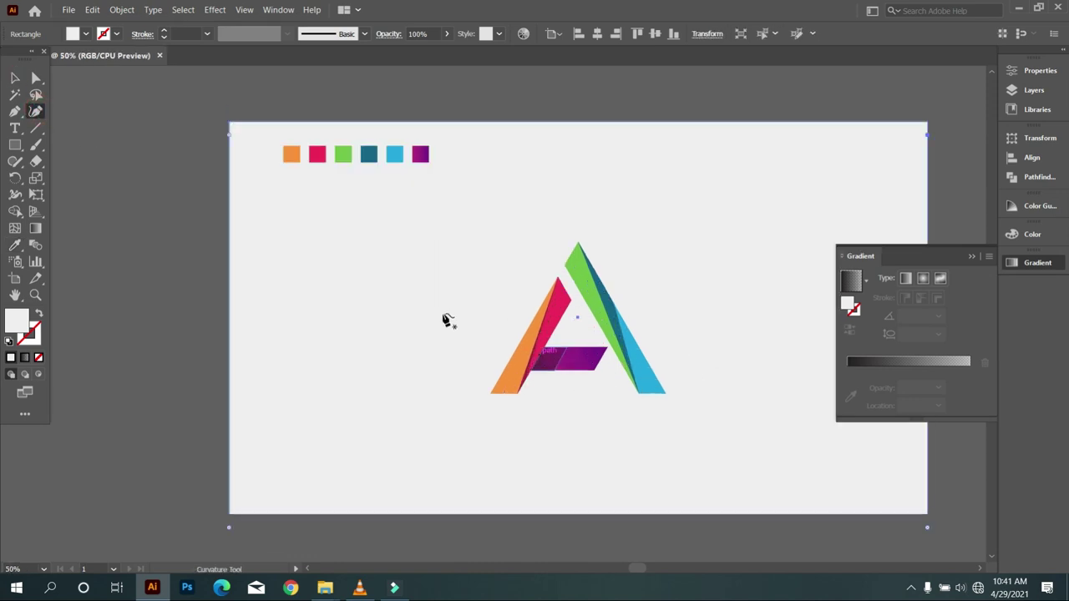
click(14, 77)
click(100, 162)
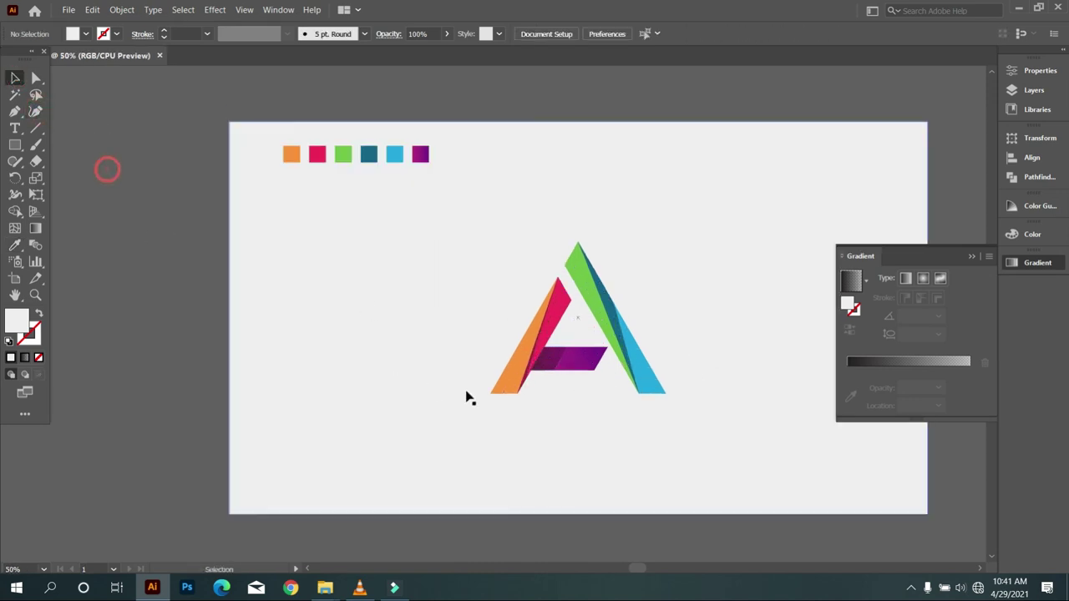
scroll(554, 405, up, 1)
click(731, 452)
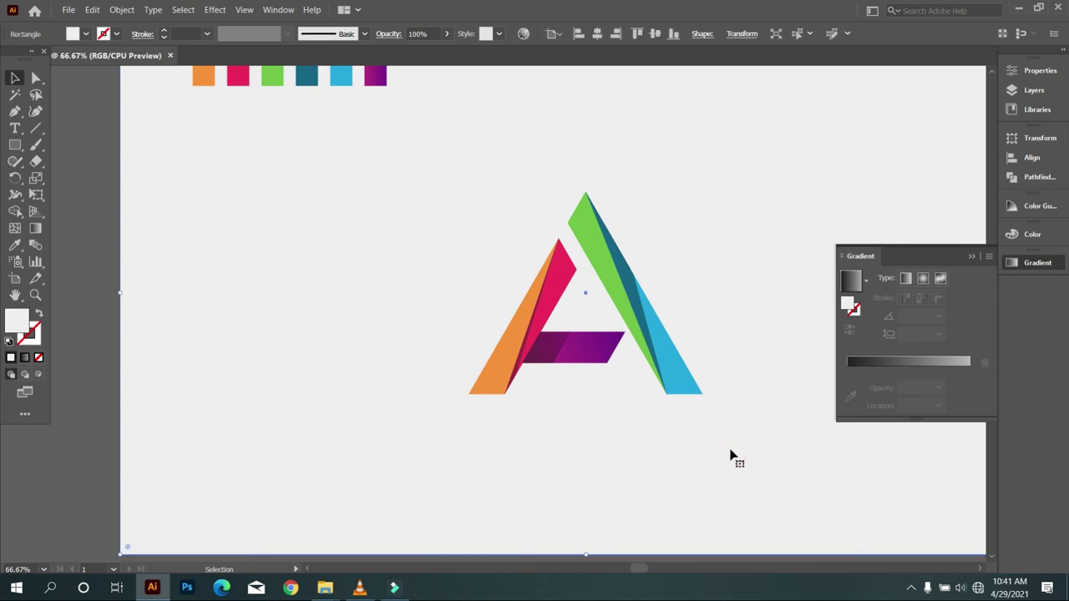